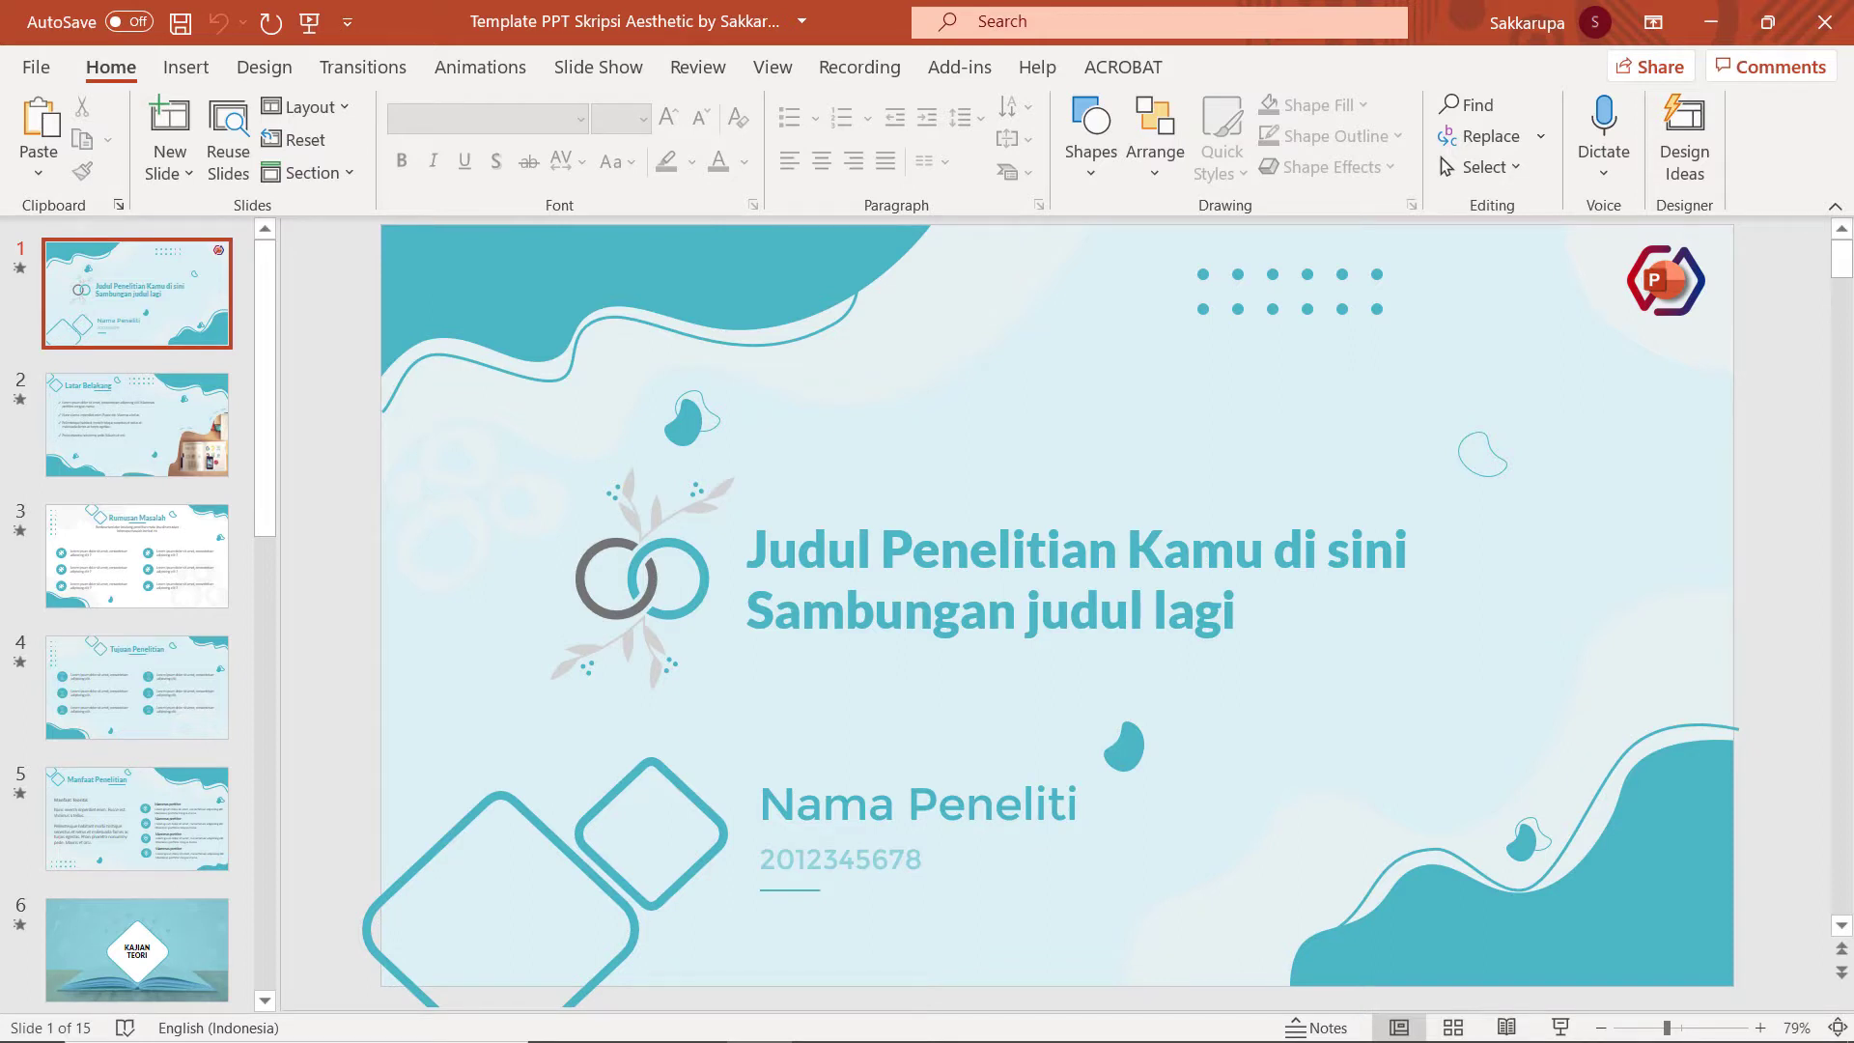
Save only the current title slide to the Desktop as JPEG file 'Default'
key(F12)
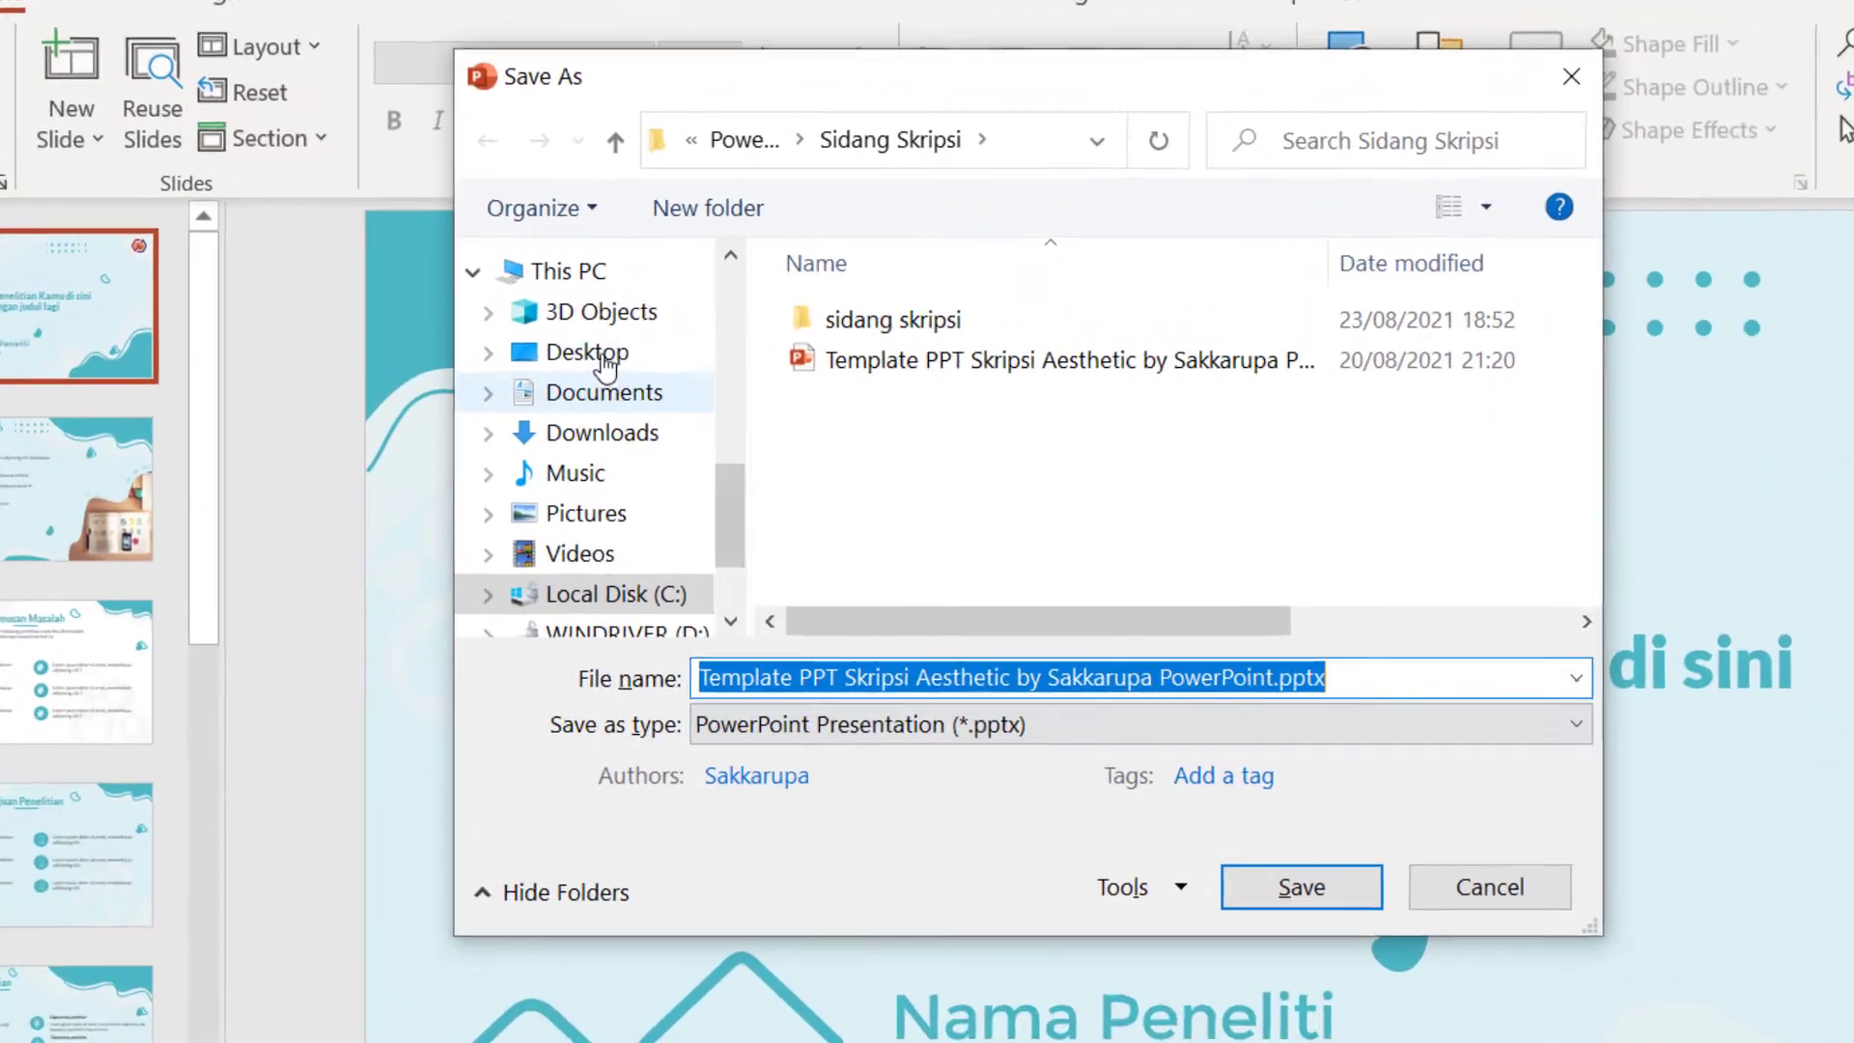
click(619, 365)
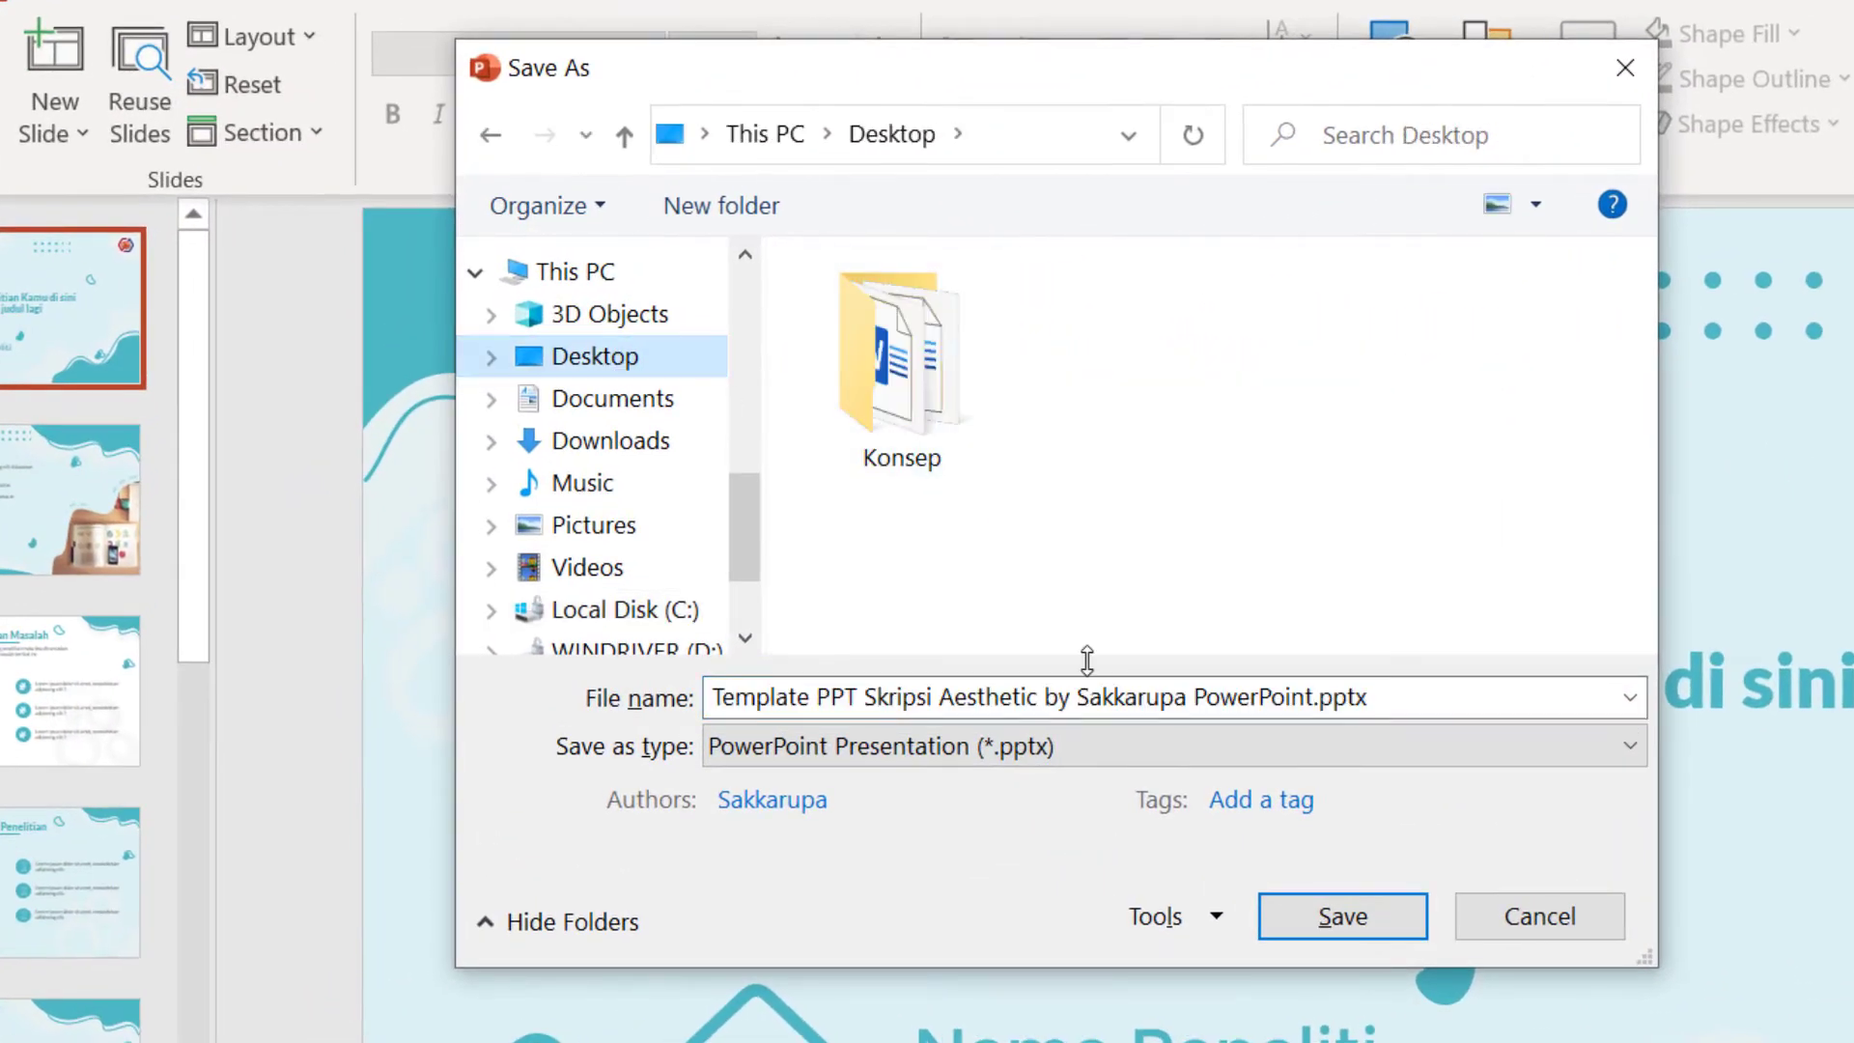
click(1141, 698)
text(Defau)
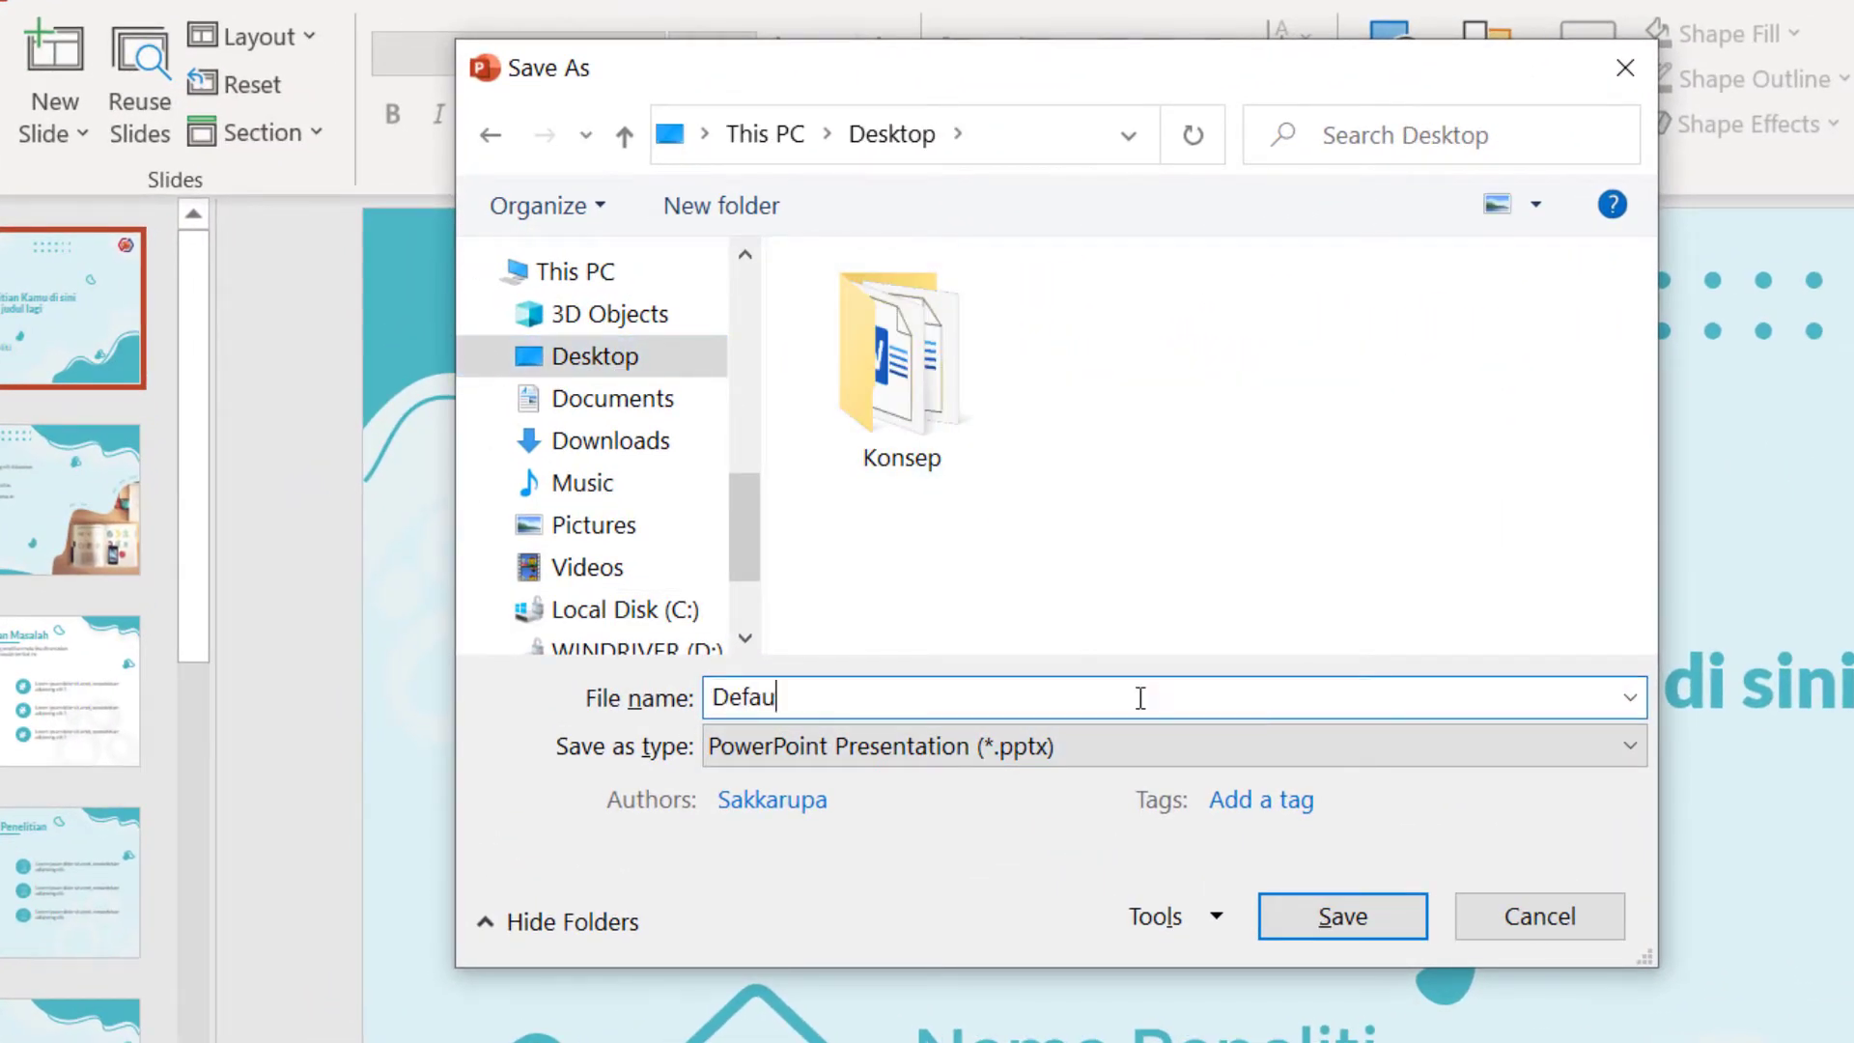
text(lt)
click(1059, 746)
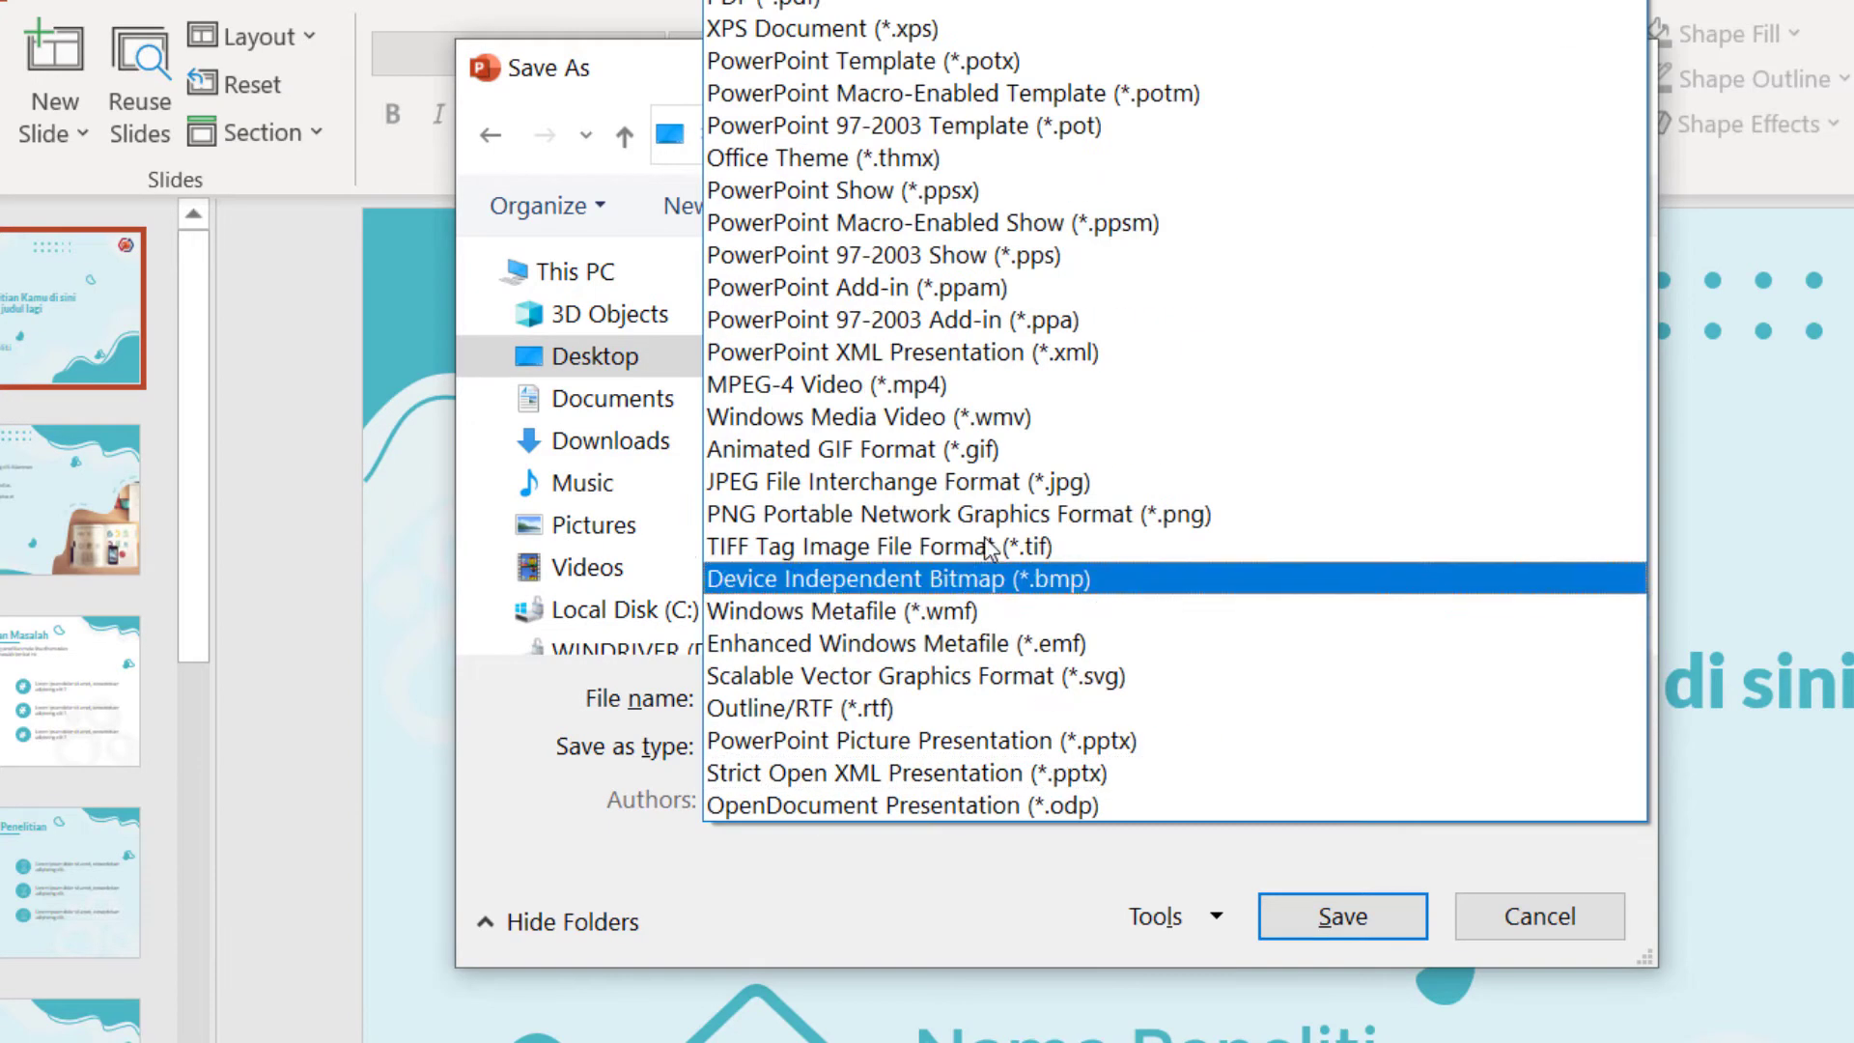
click(1014, 512)
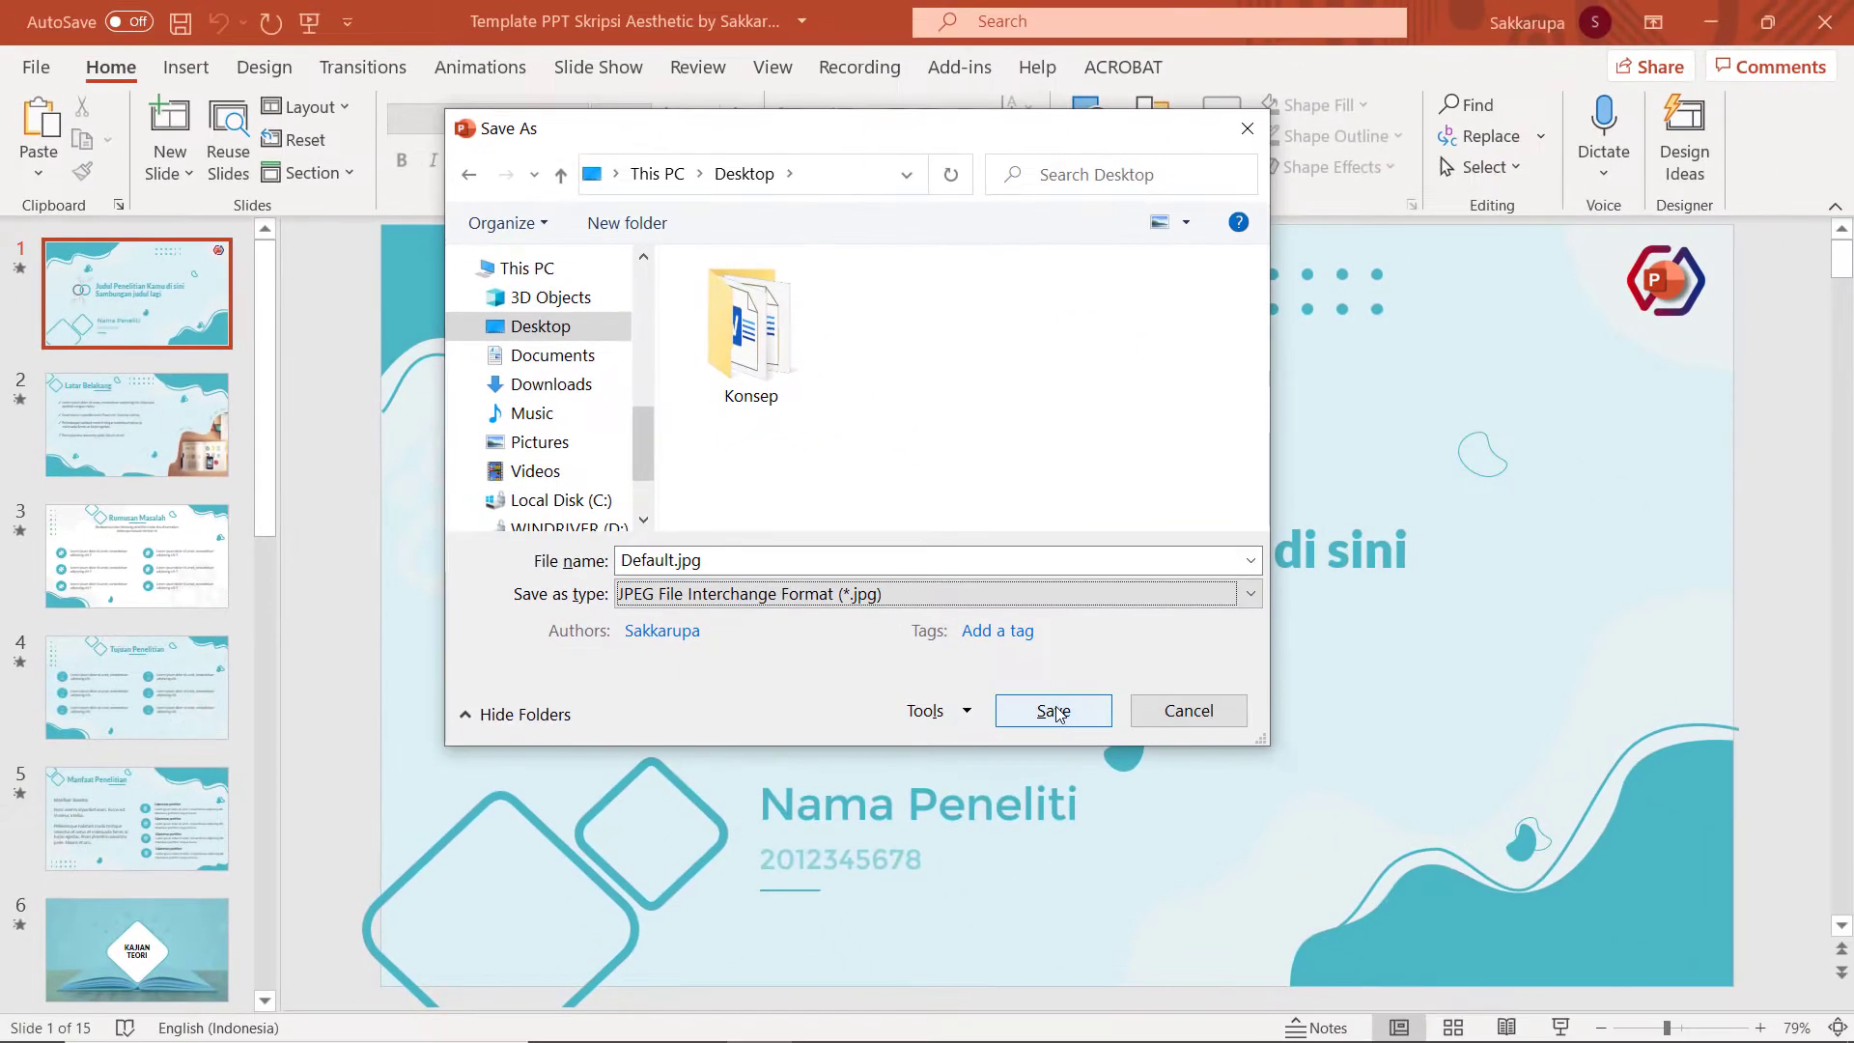
click(1054, 711)
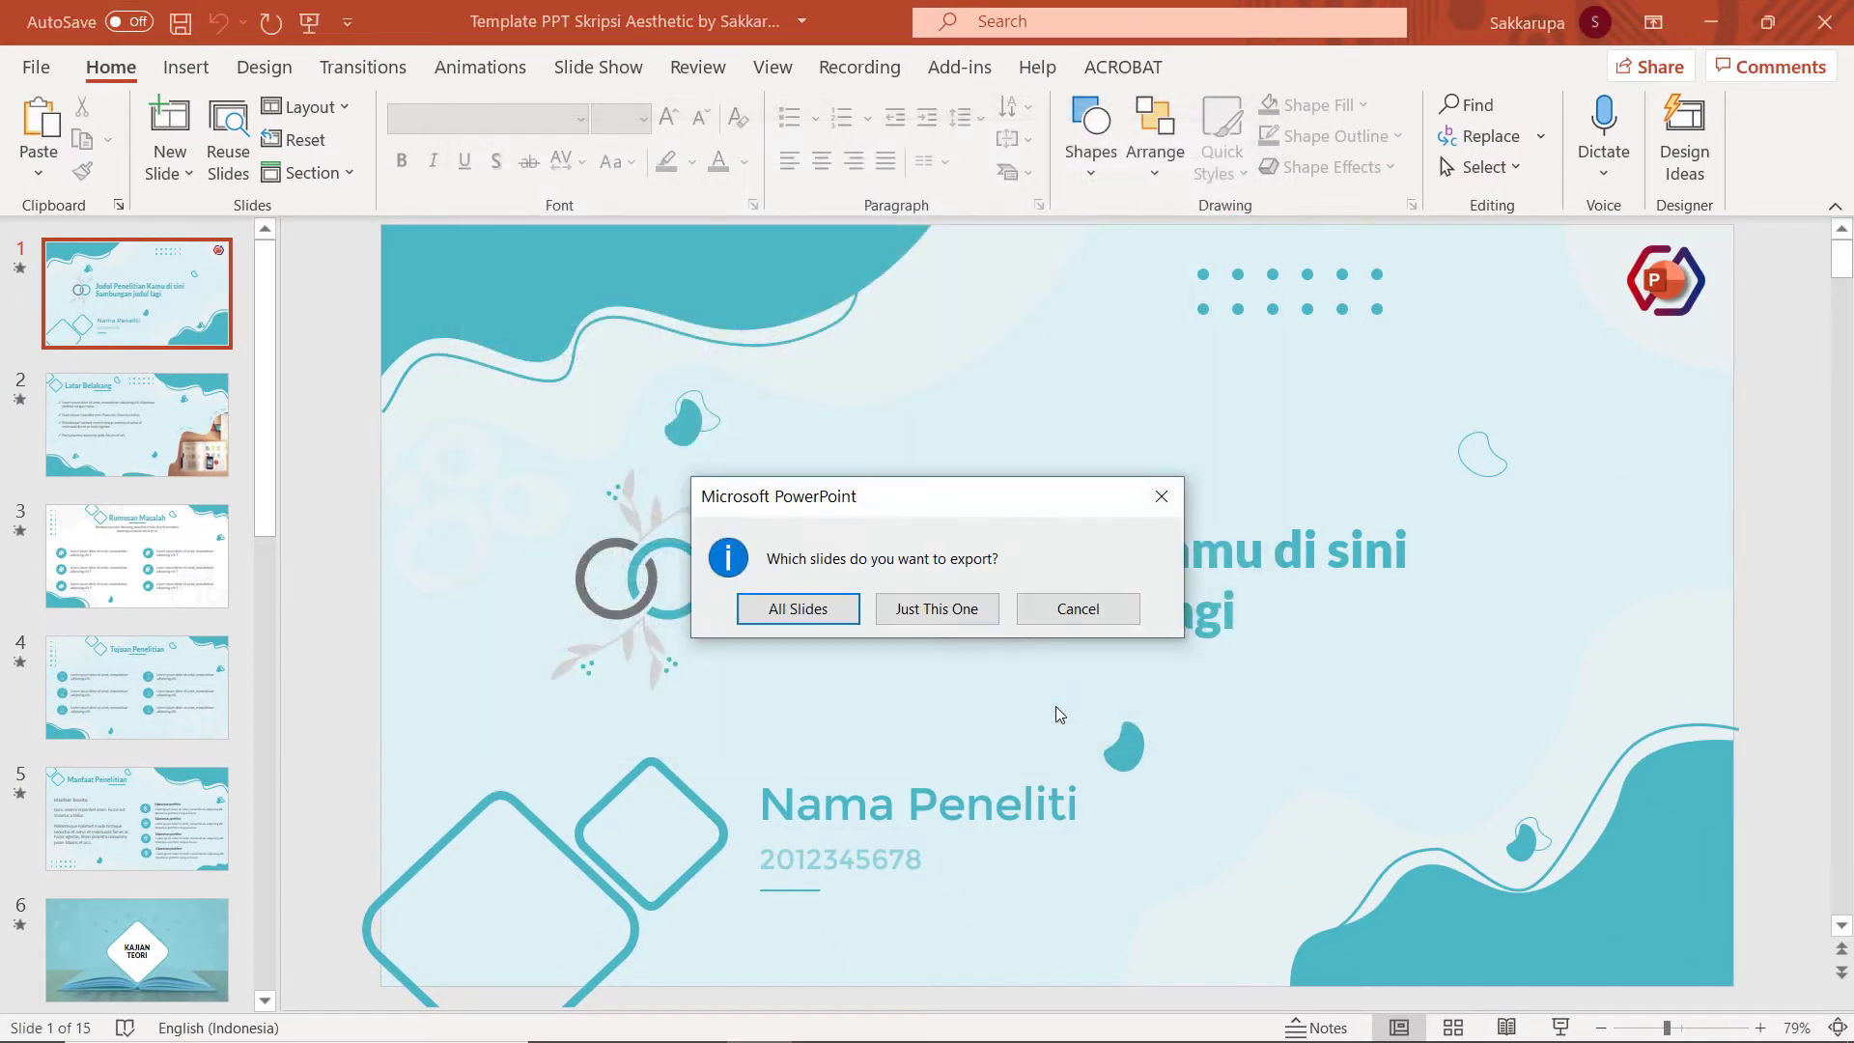
click(931, 608)
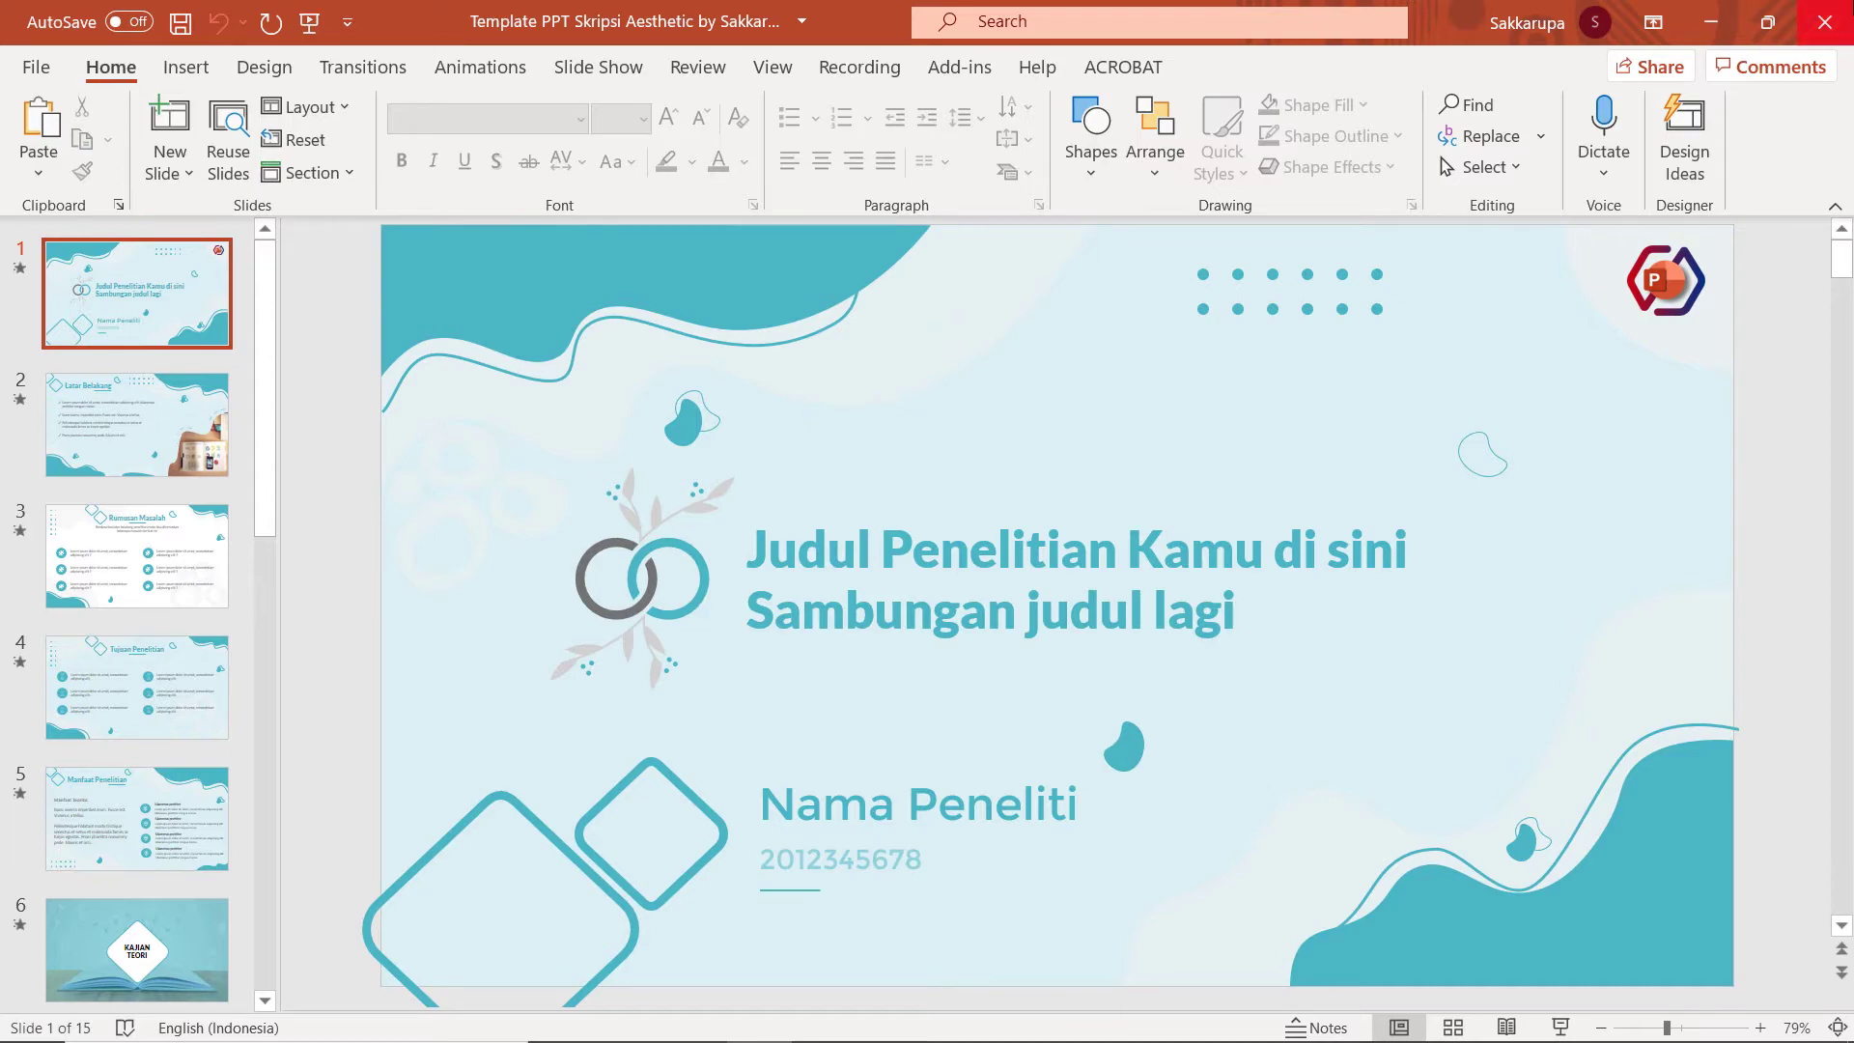
Close PowerPoint and dismiss the Run prompt
click(1824, 21)
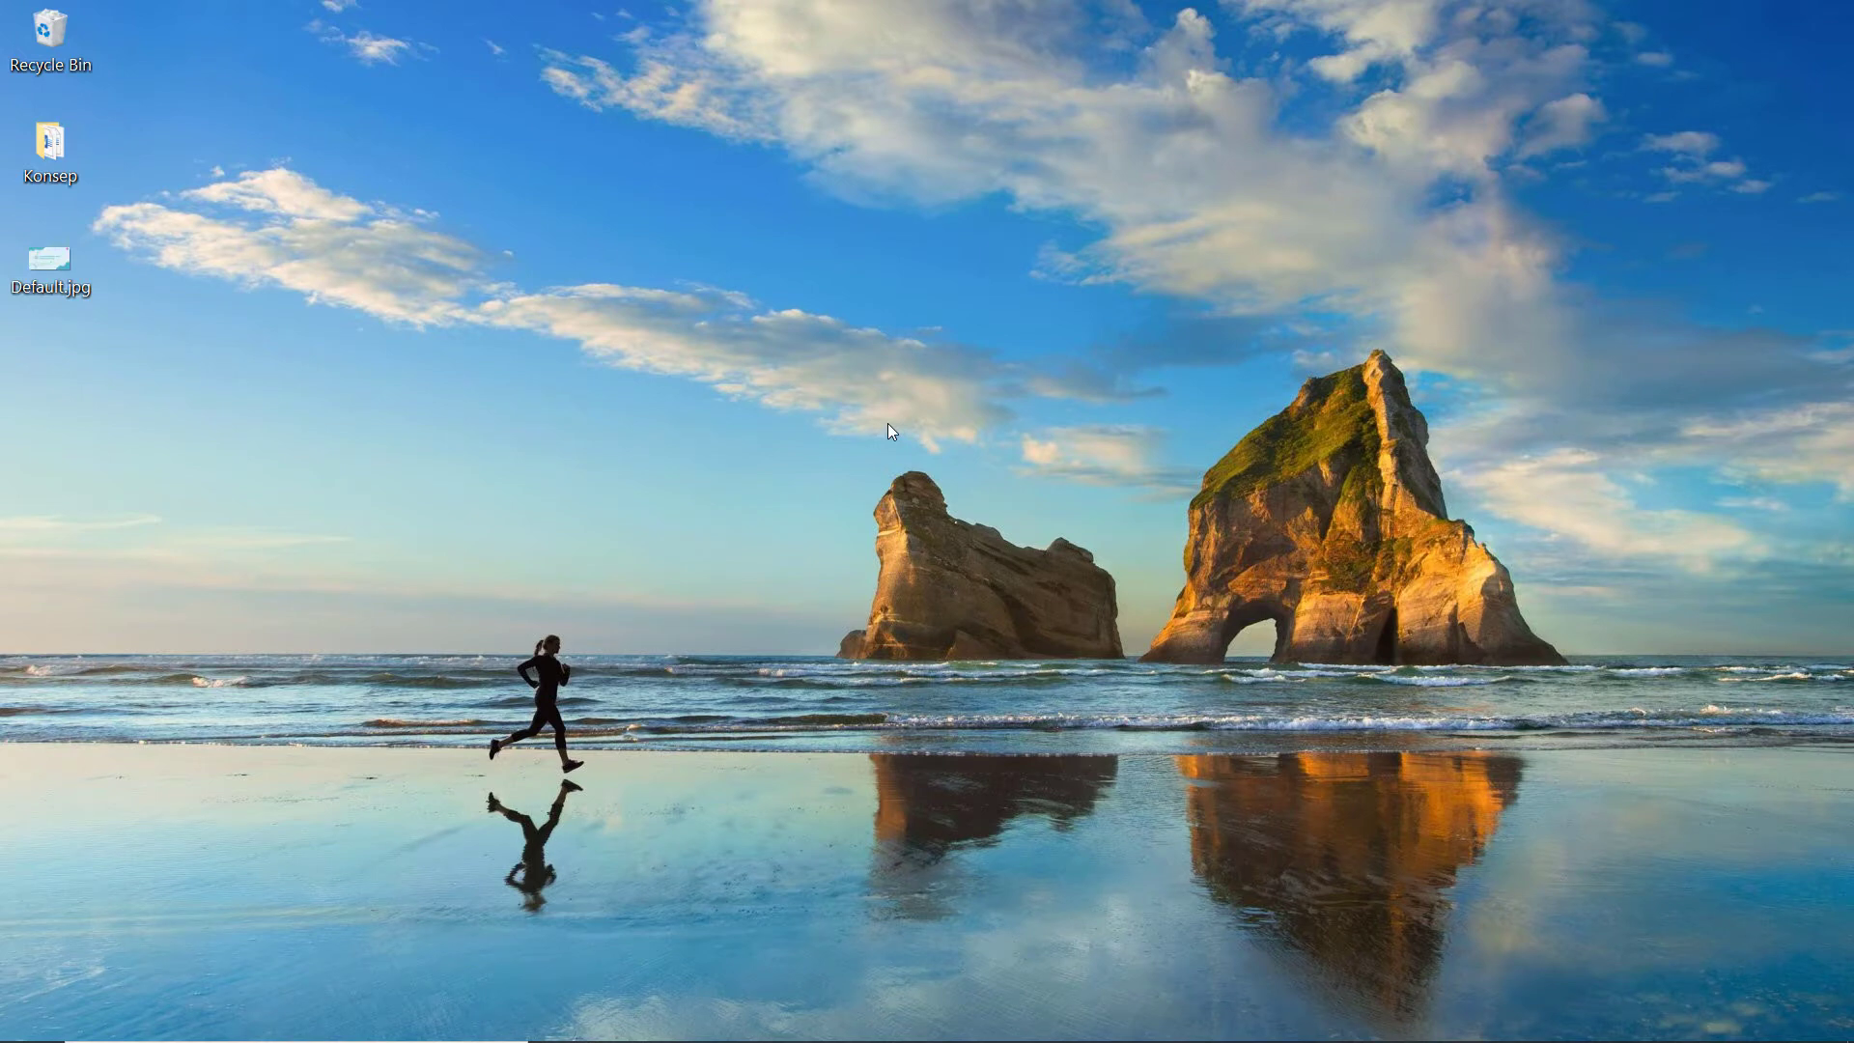
key(super+r)
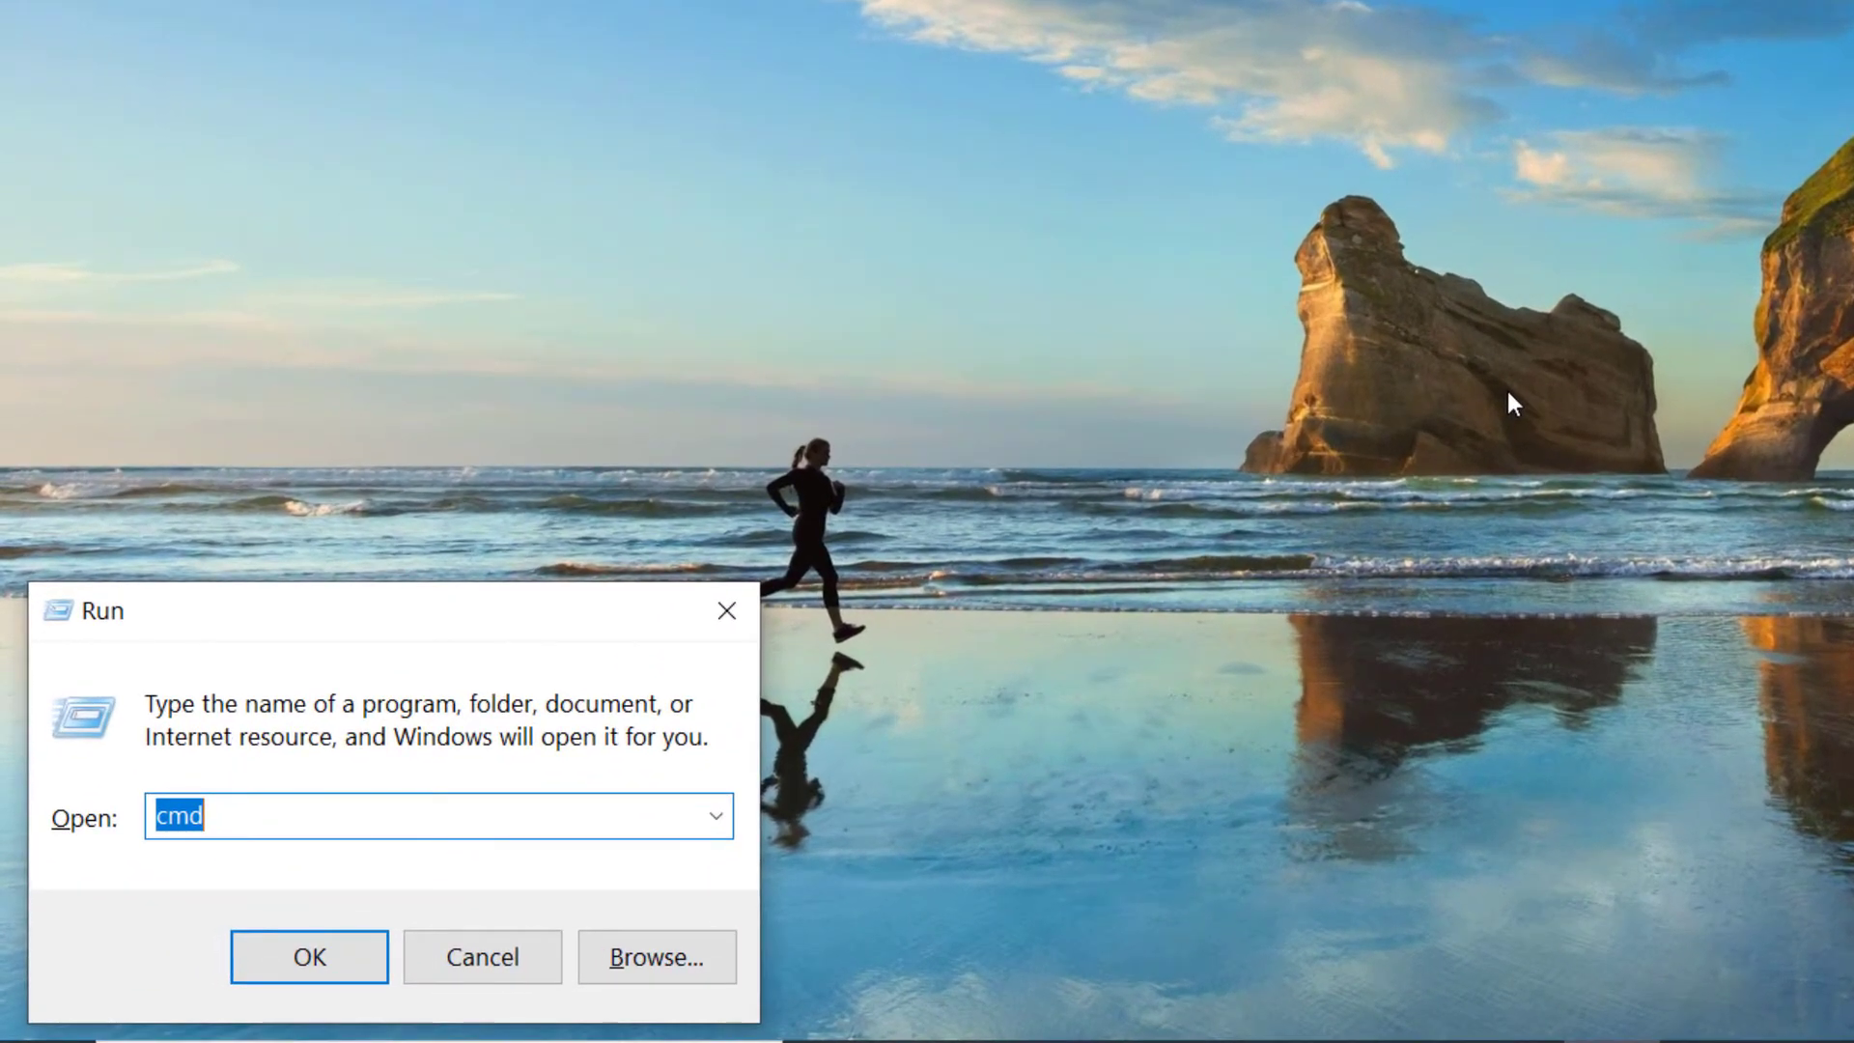
click(496, 947)
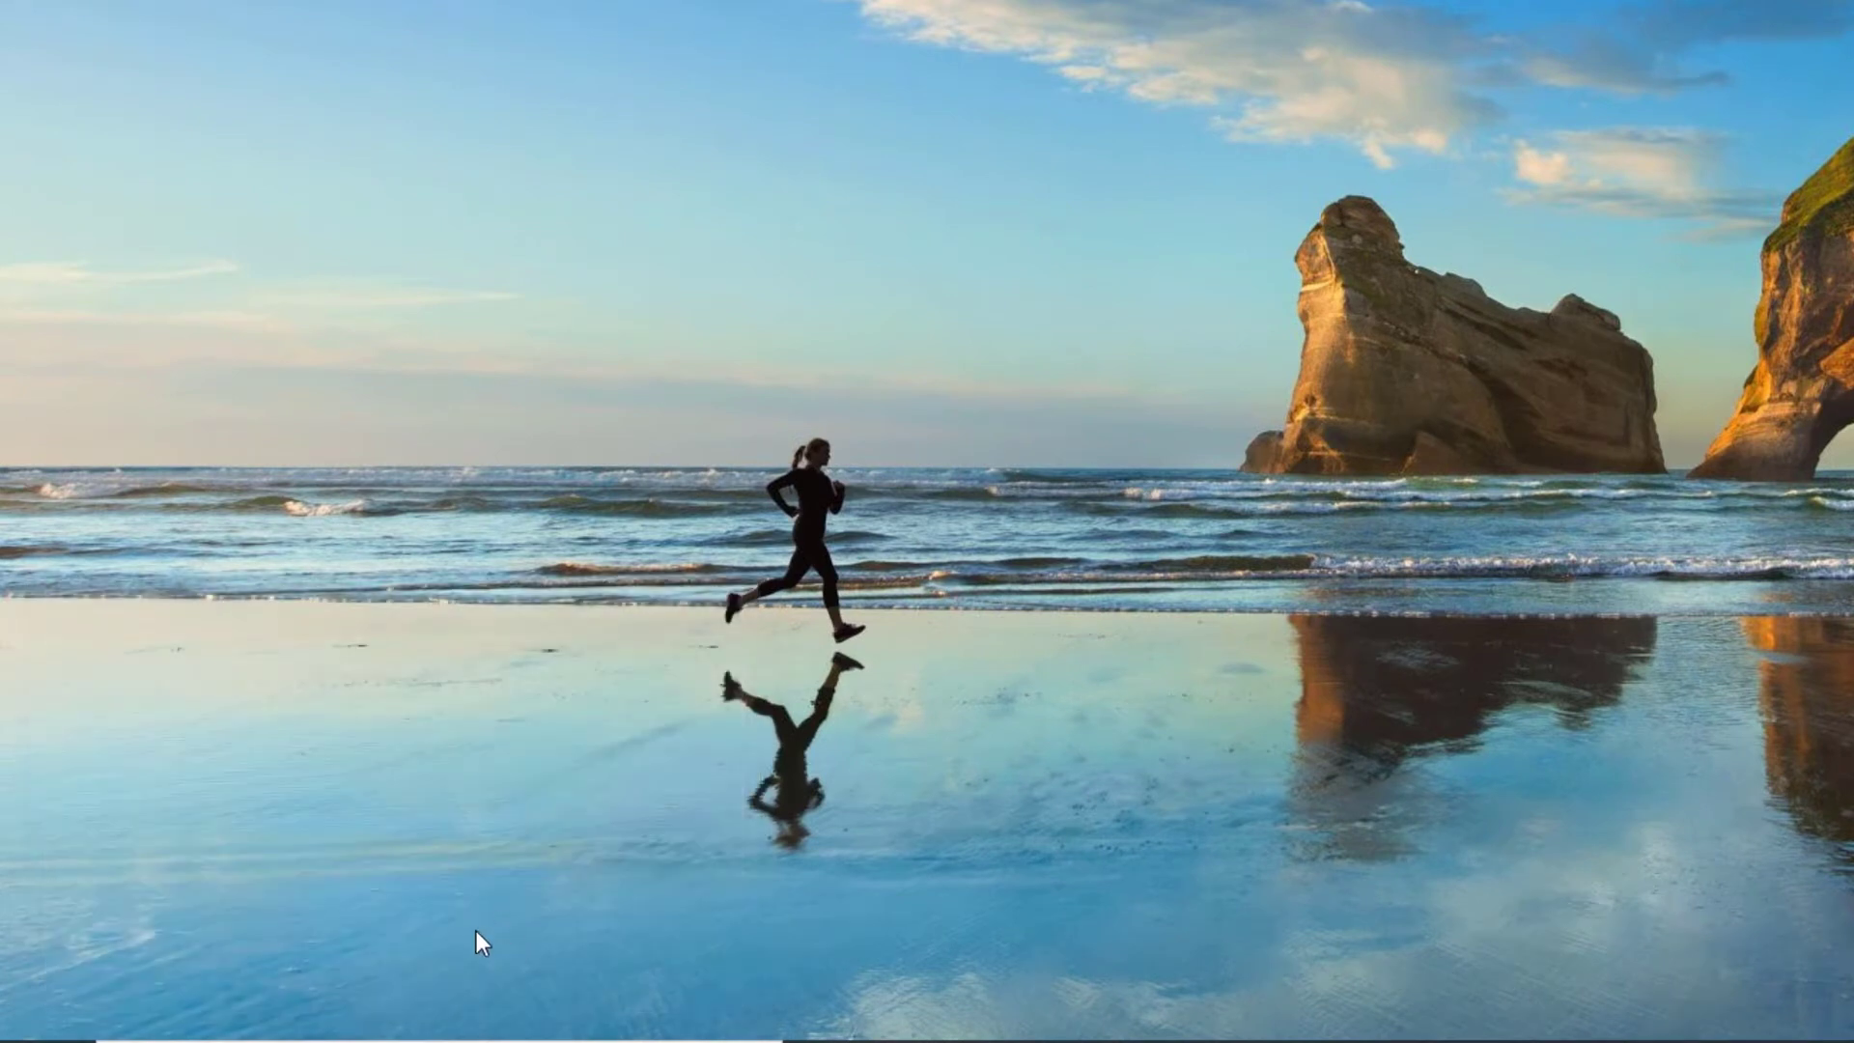
Run 'regedit' from the Start button's quick menu to launch Registry Editor
right_click(45, 1008)
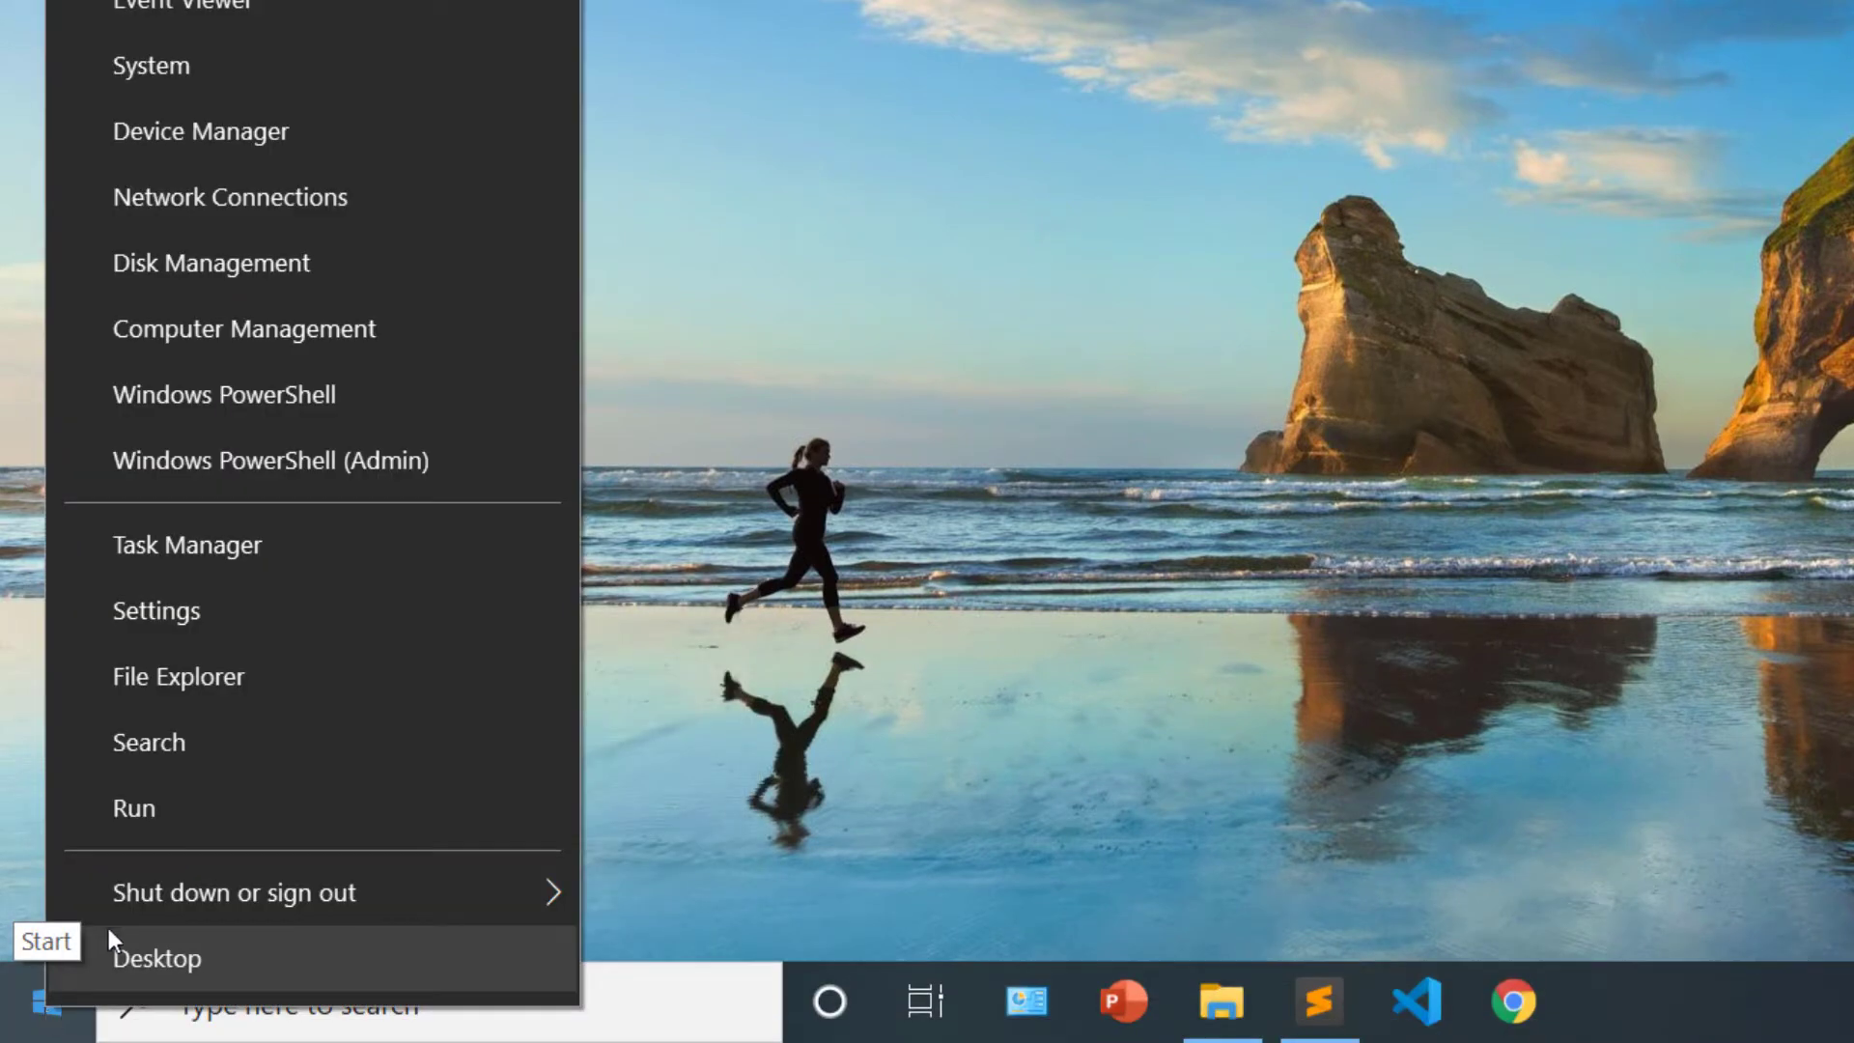
click(234, 809)
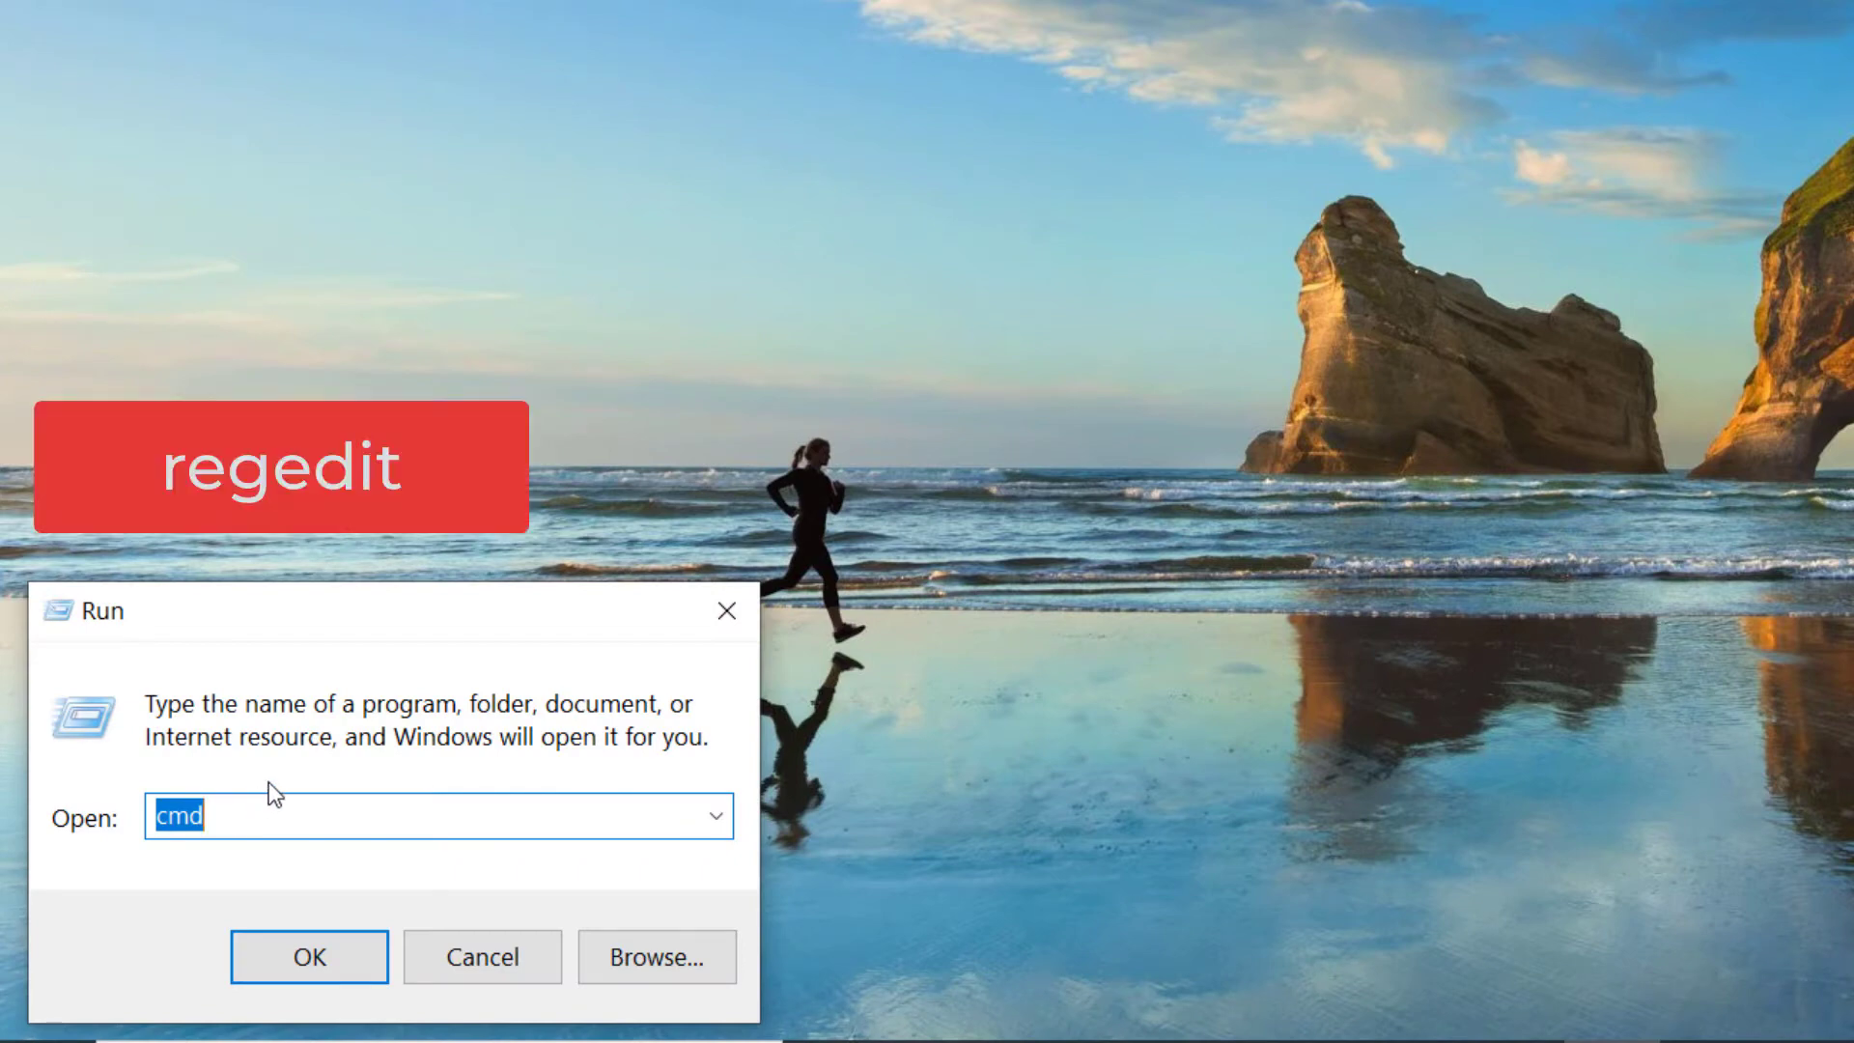
text(reged)
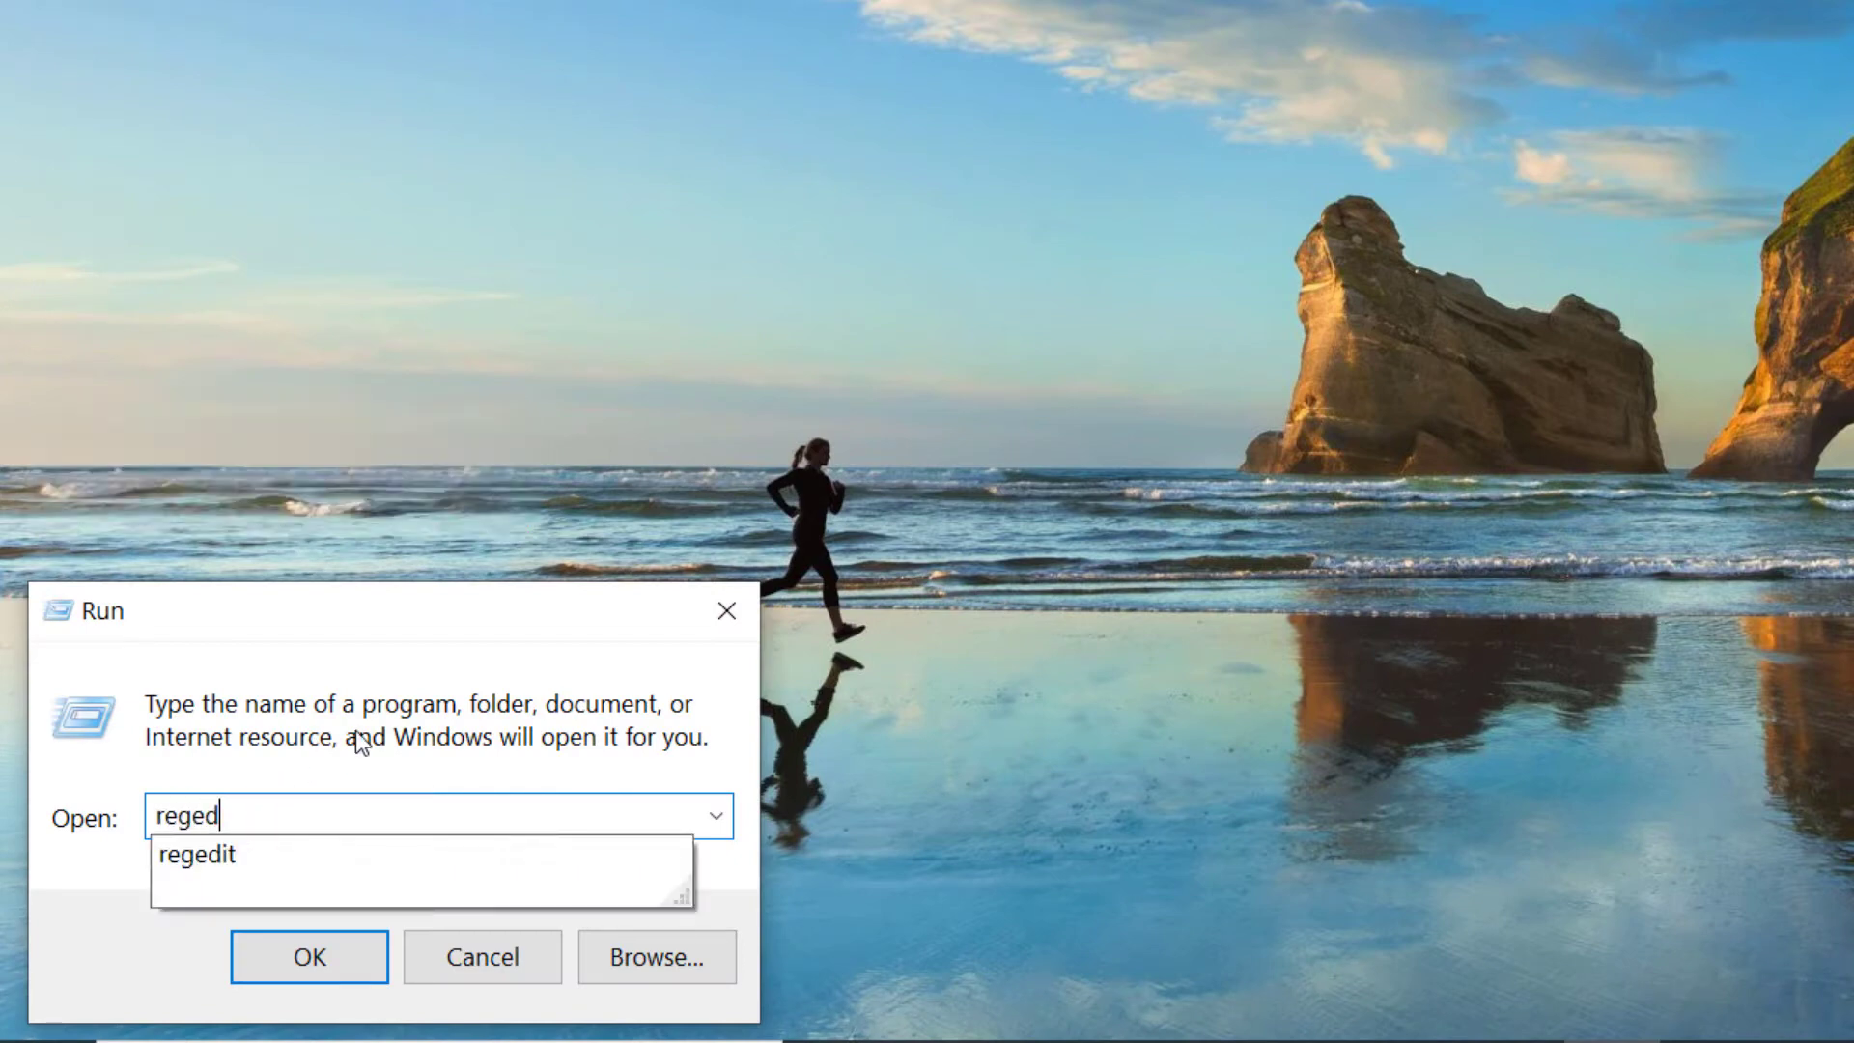
text(it)
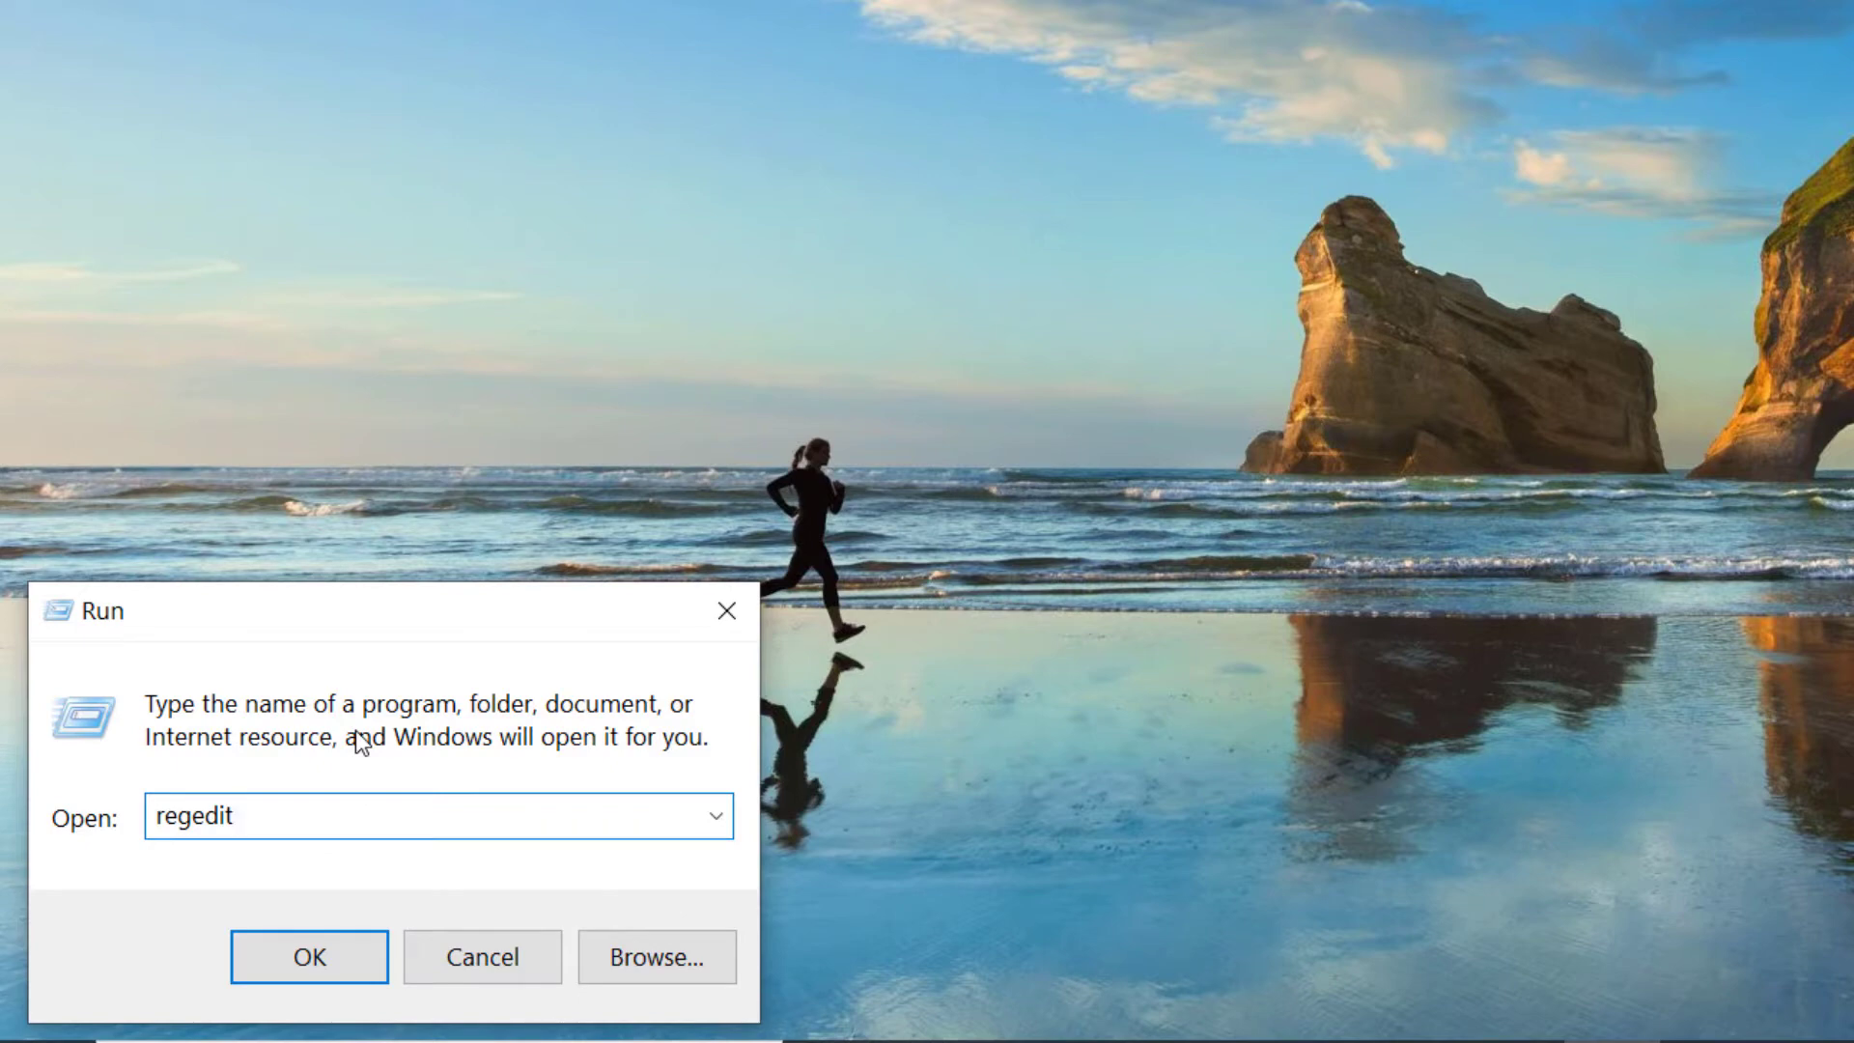
click(352, 936)
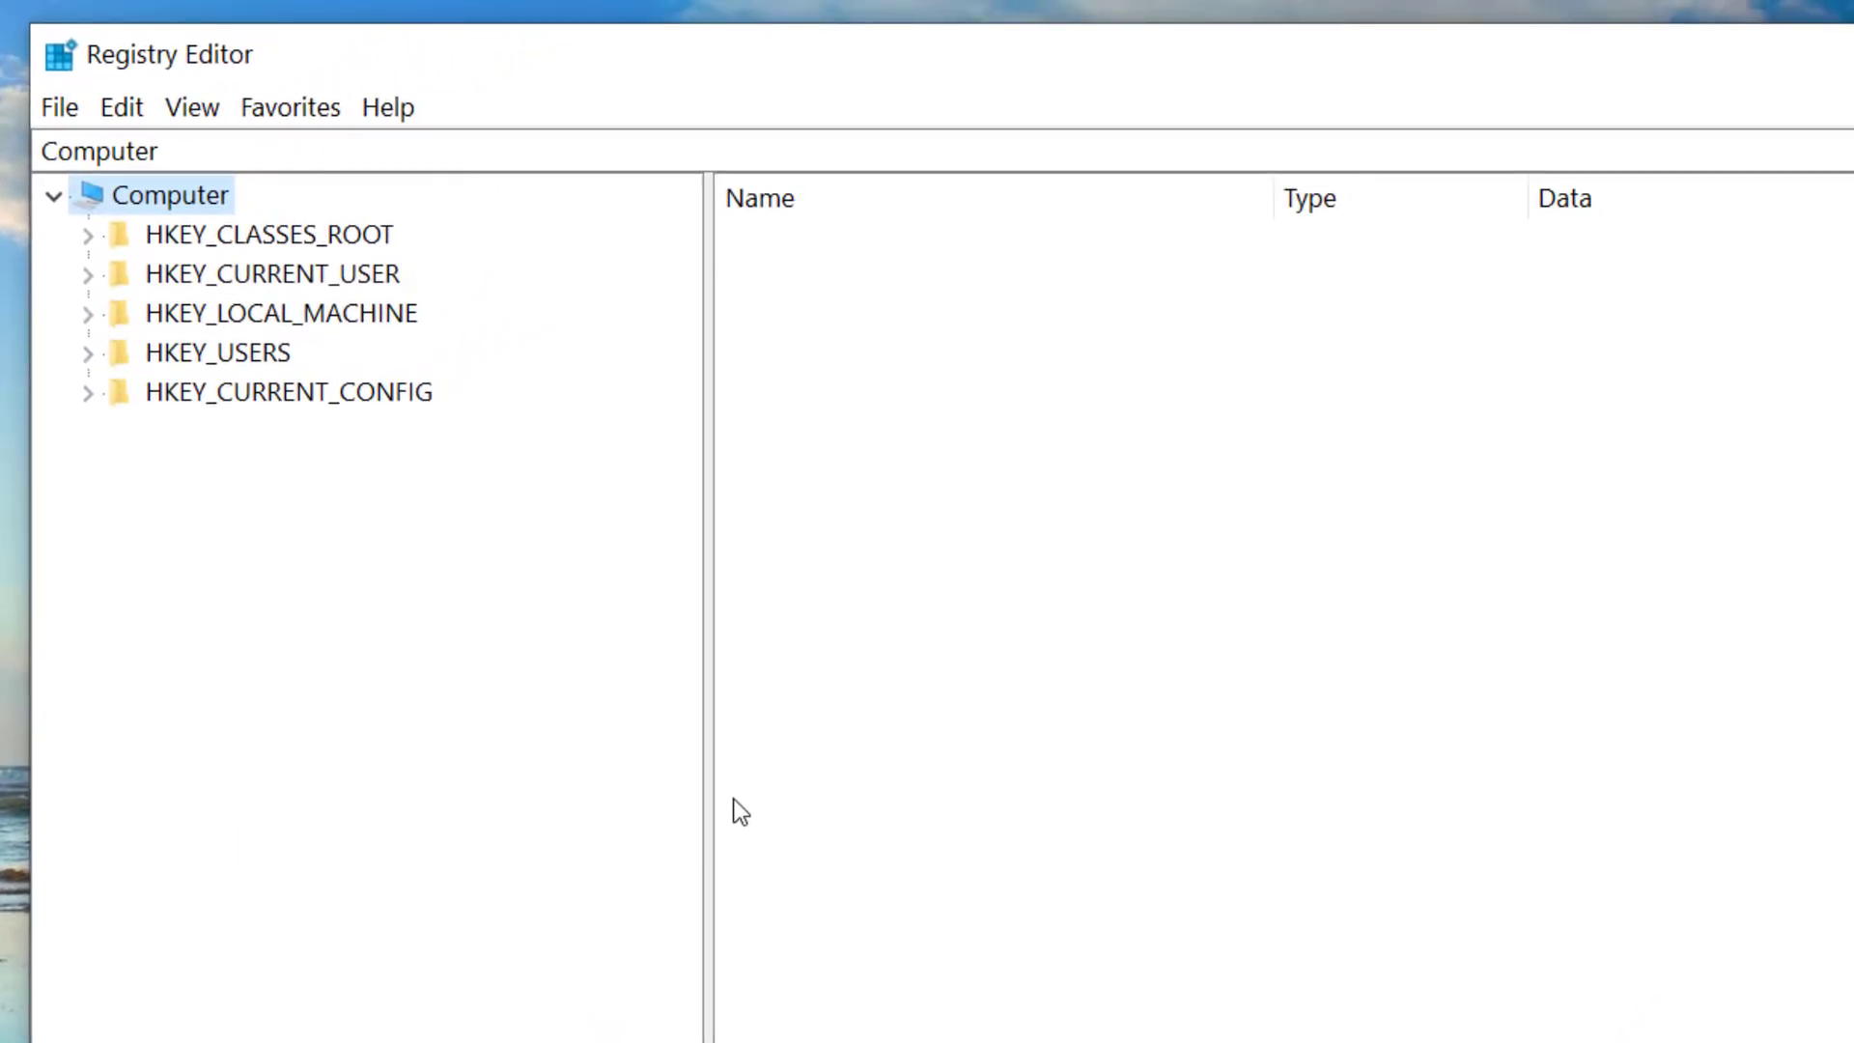
Expand HKEY_CURRENT_USER > SOFTWARE > Microsoft and scroll down to the Office subkey
click(88, 275)
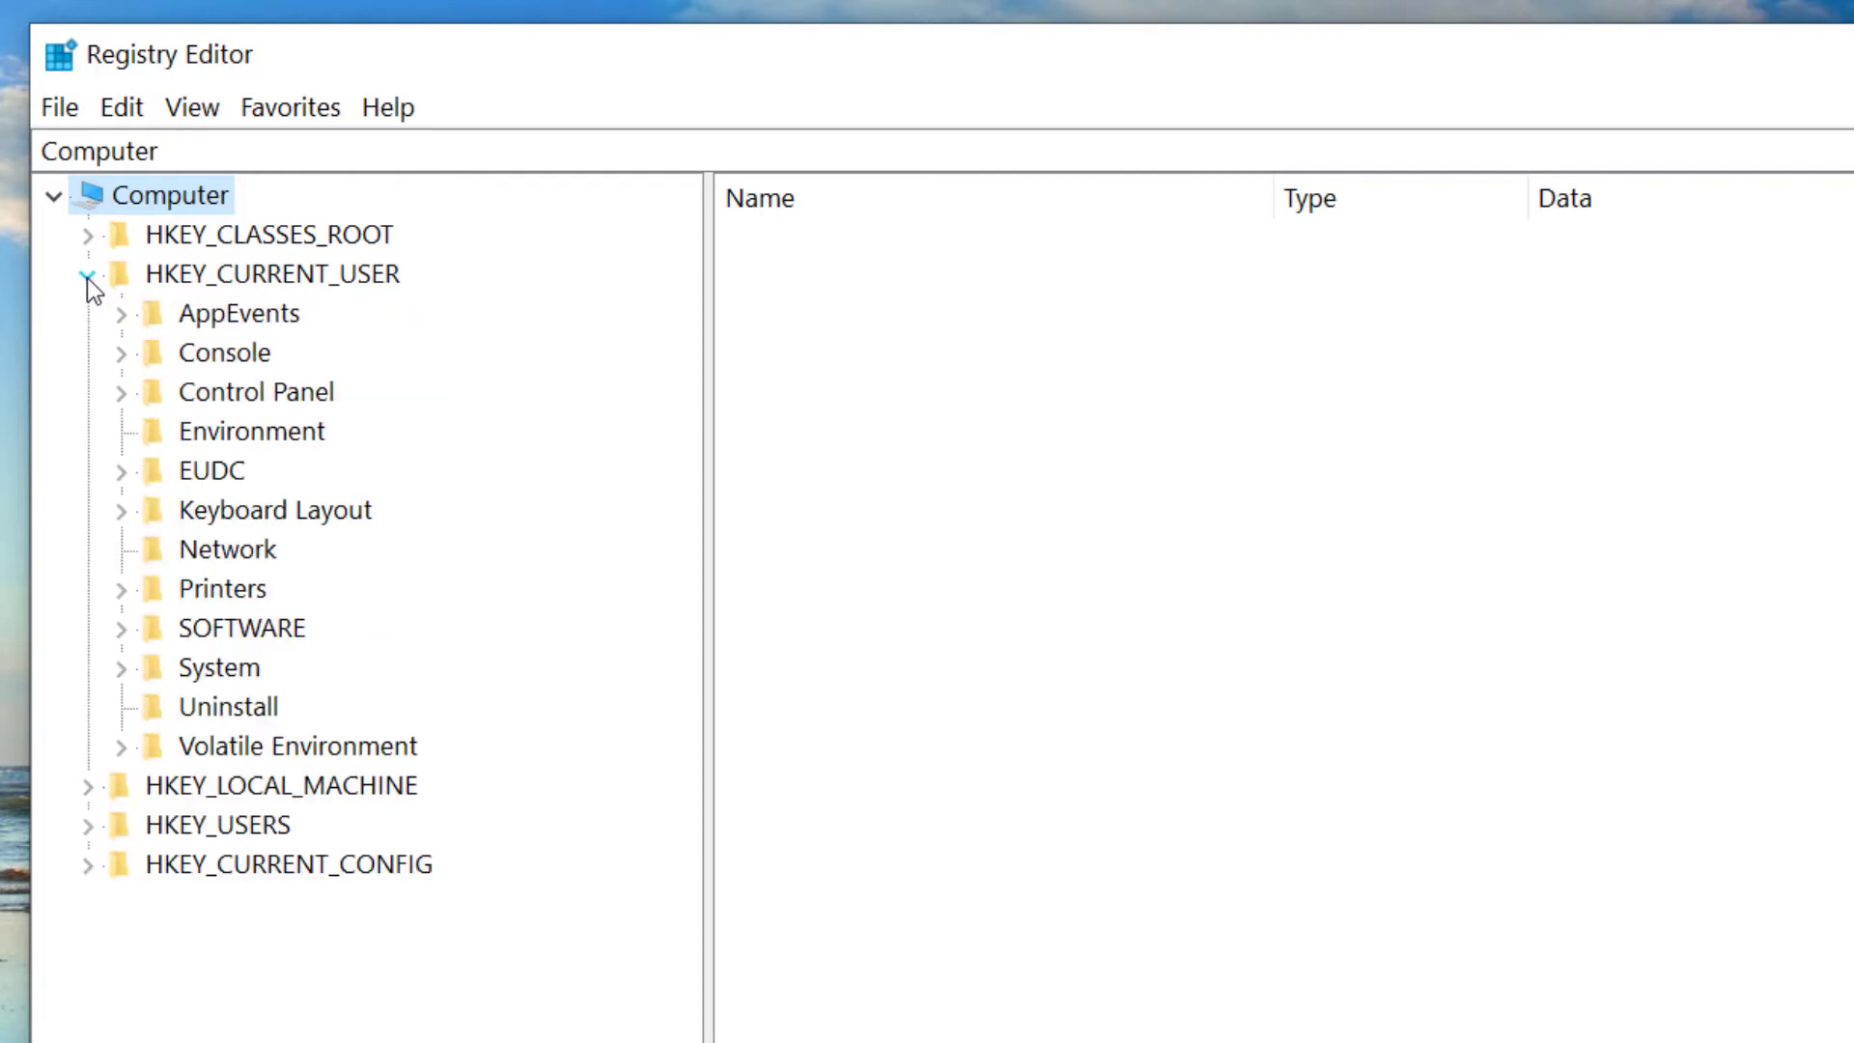
click(121, 632)
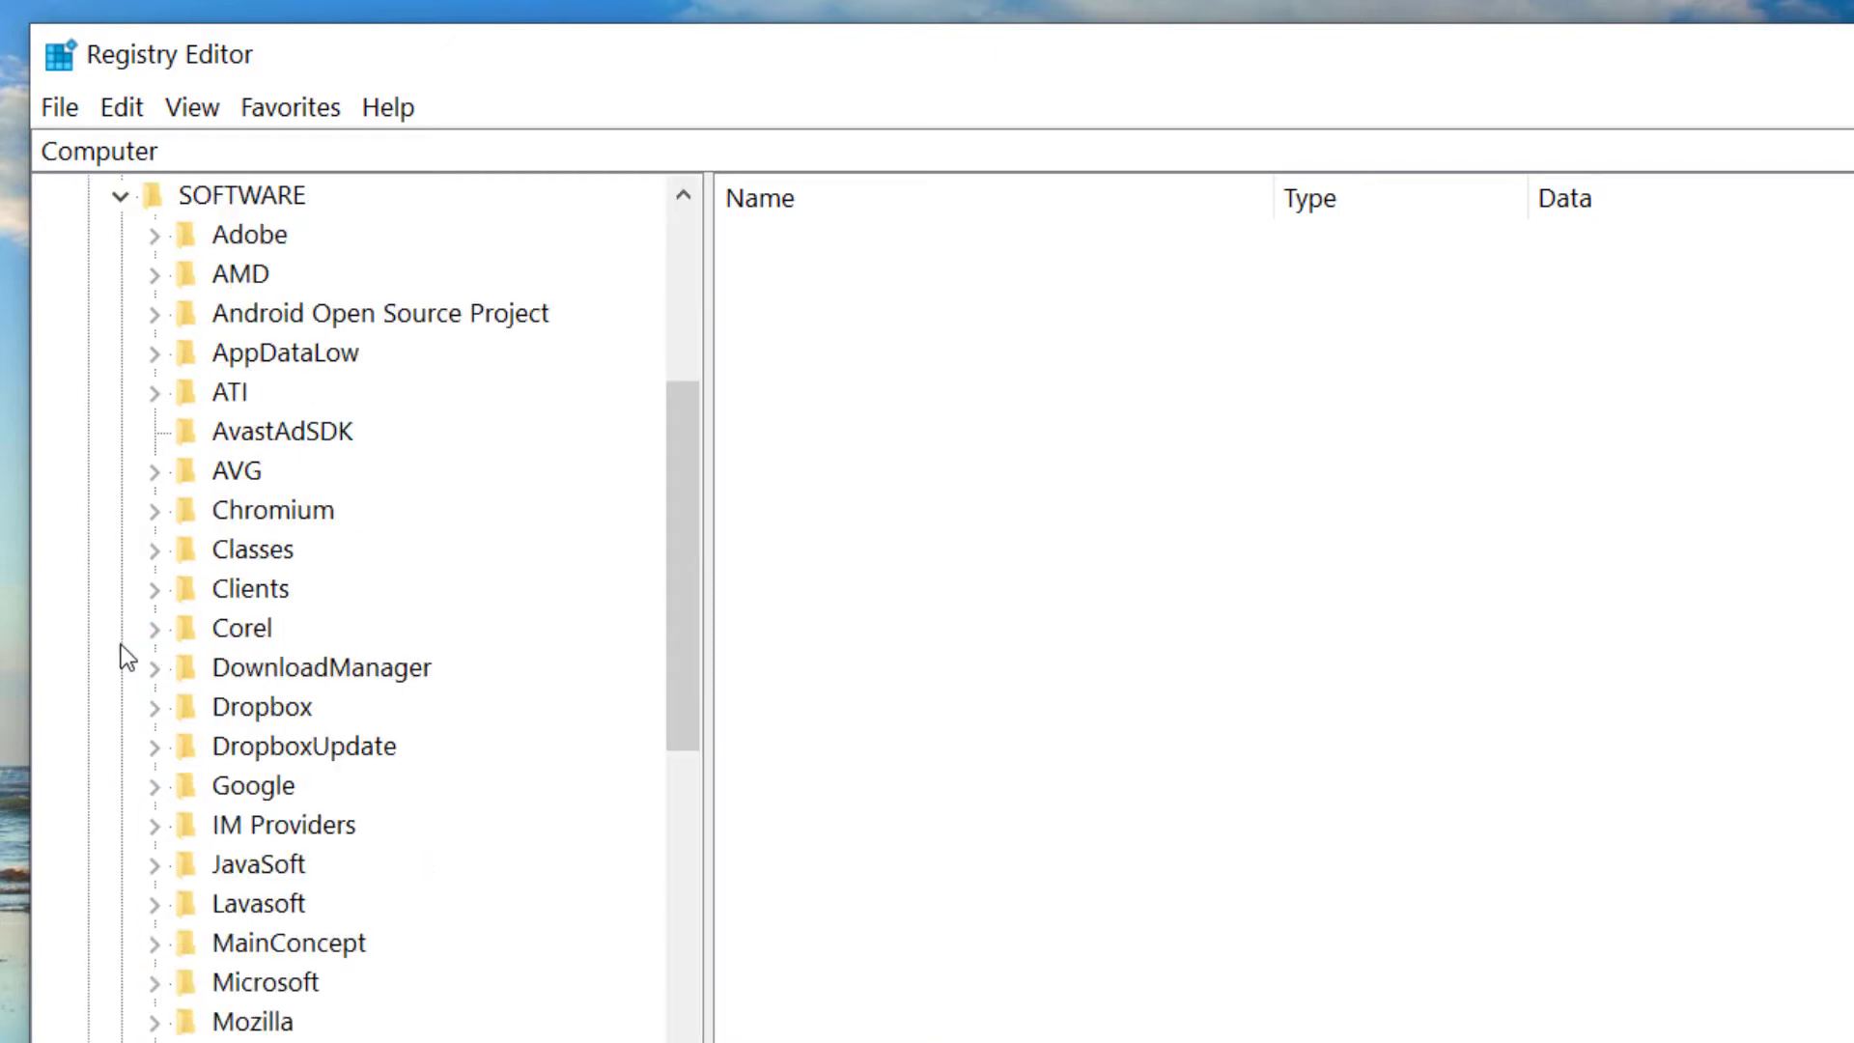
scroll(119, 645, down, 3)
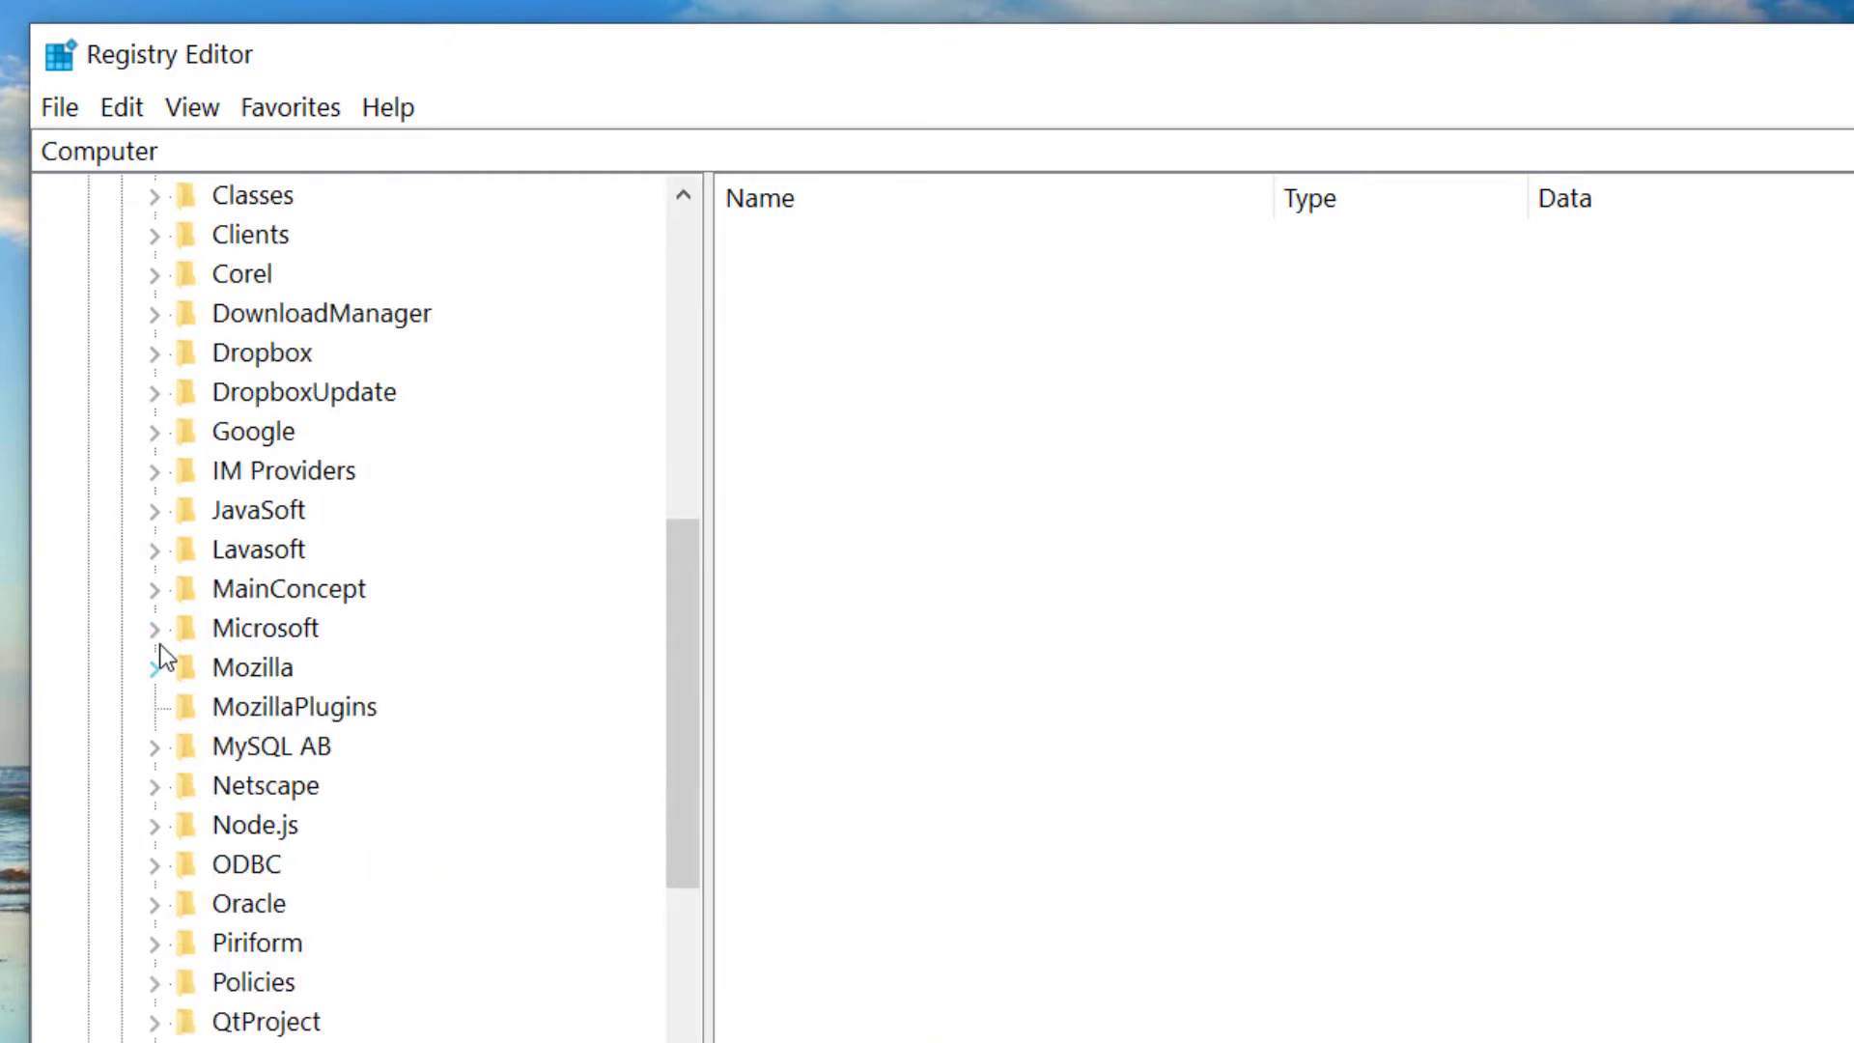
click(166, 632)
scroll(166, 632, down, 3)
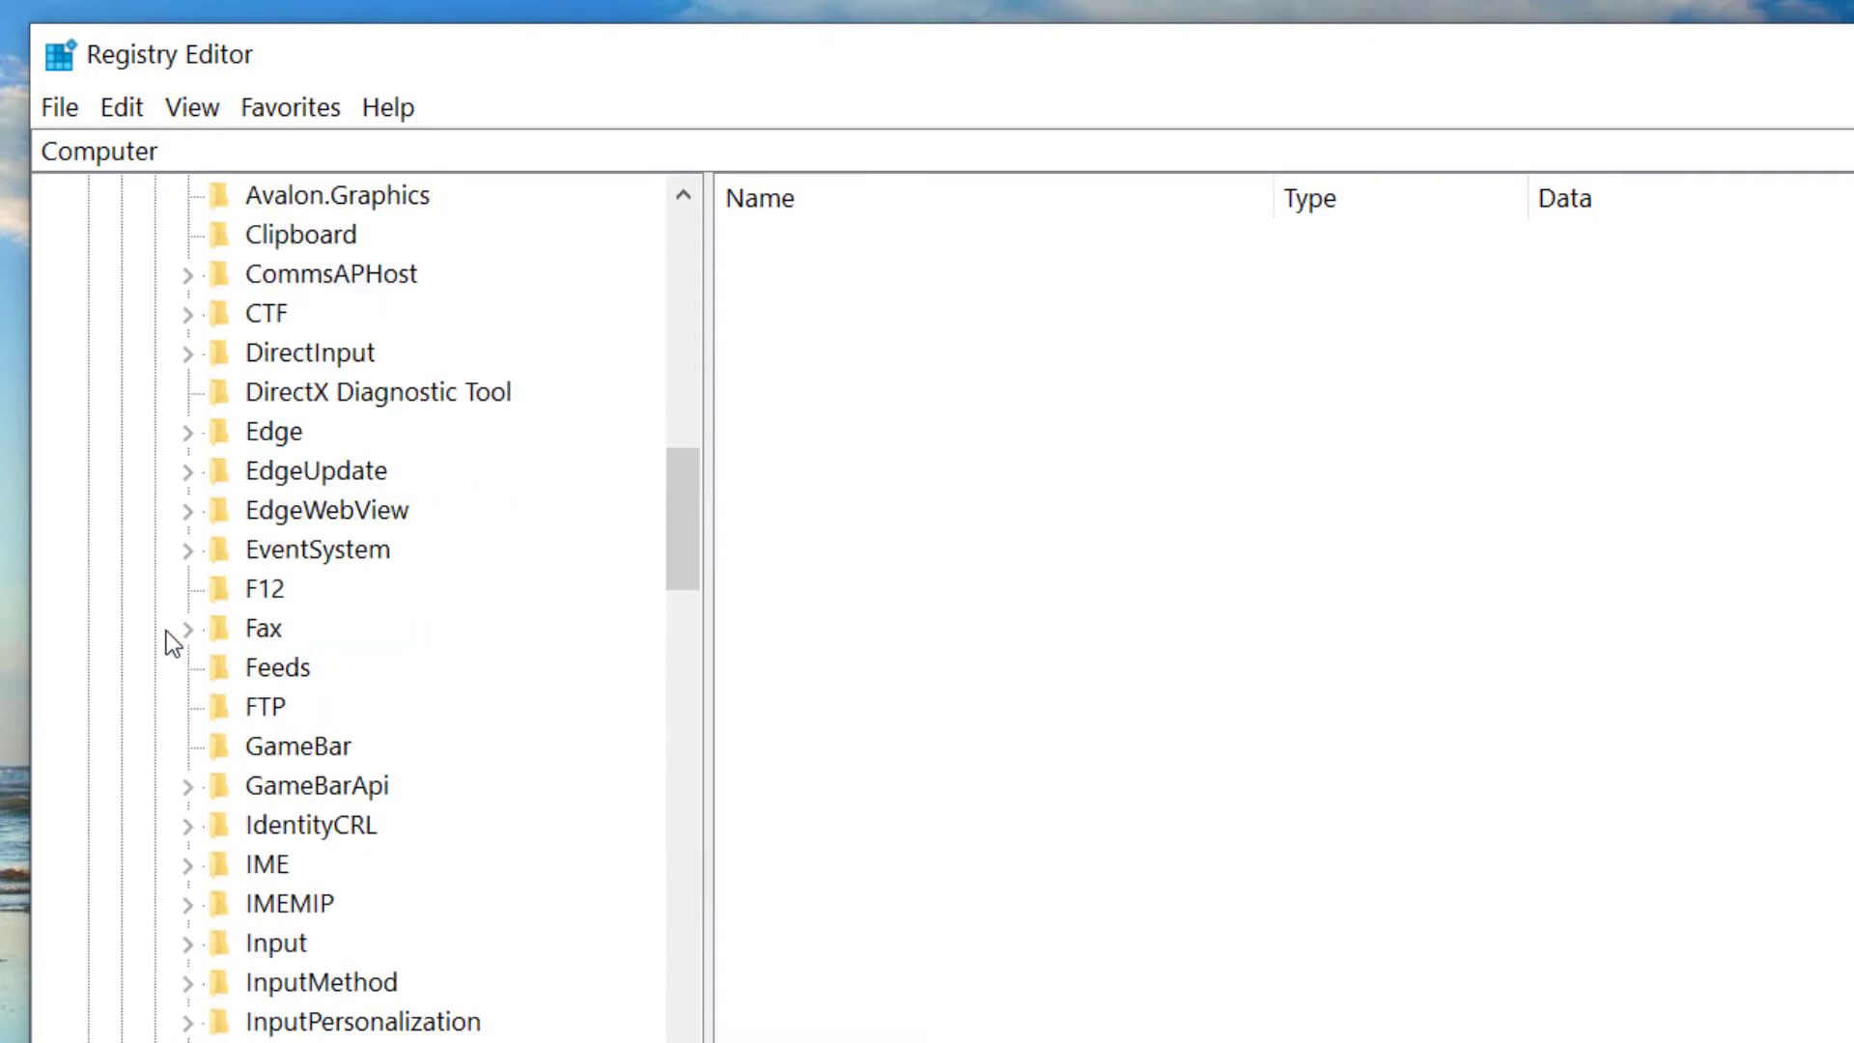
scroll(166, 633, down, 3)
scroll(166, 630, down, 5)
scroll(166, 630, down, 2)
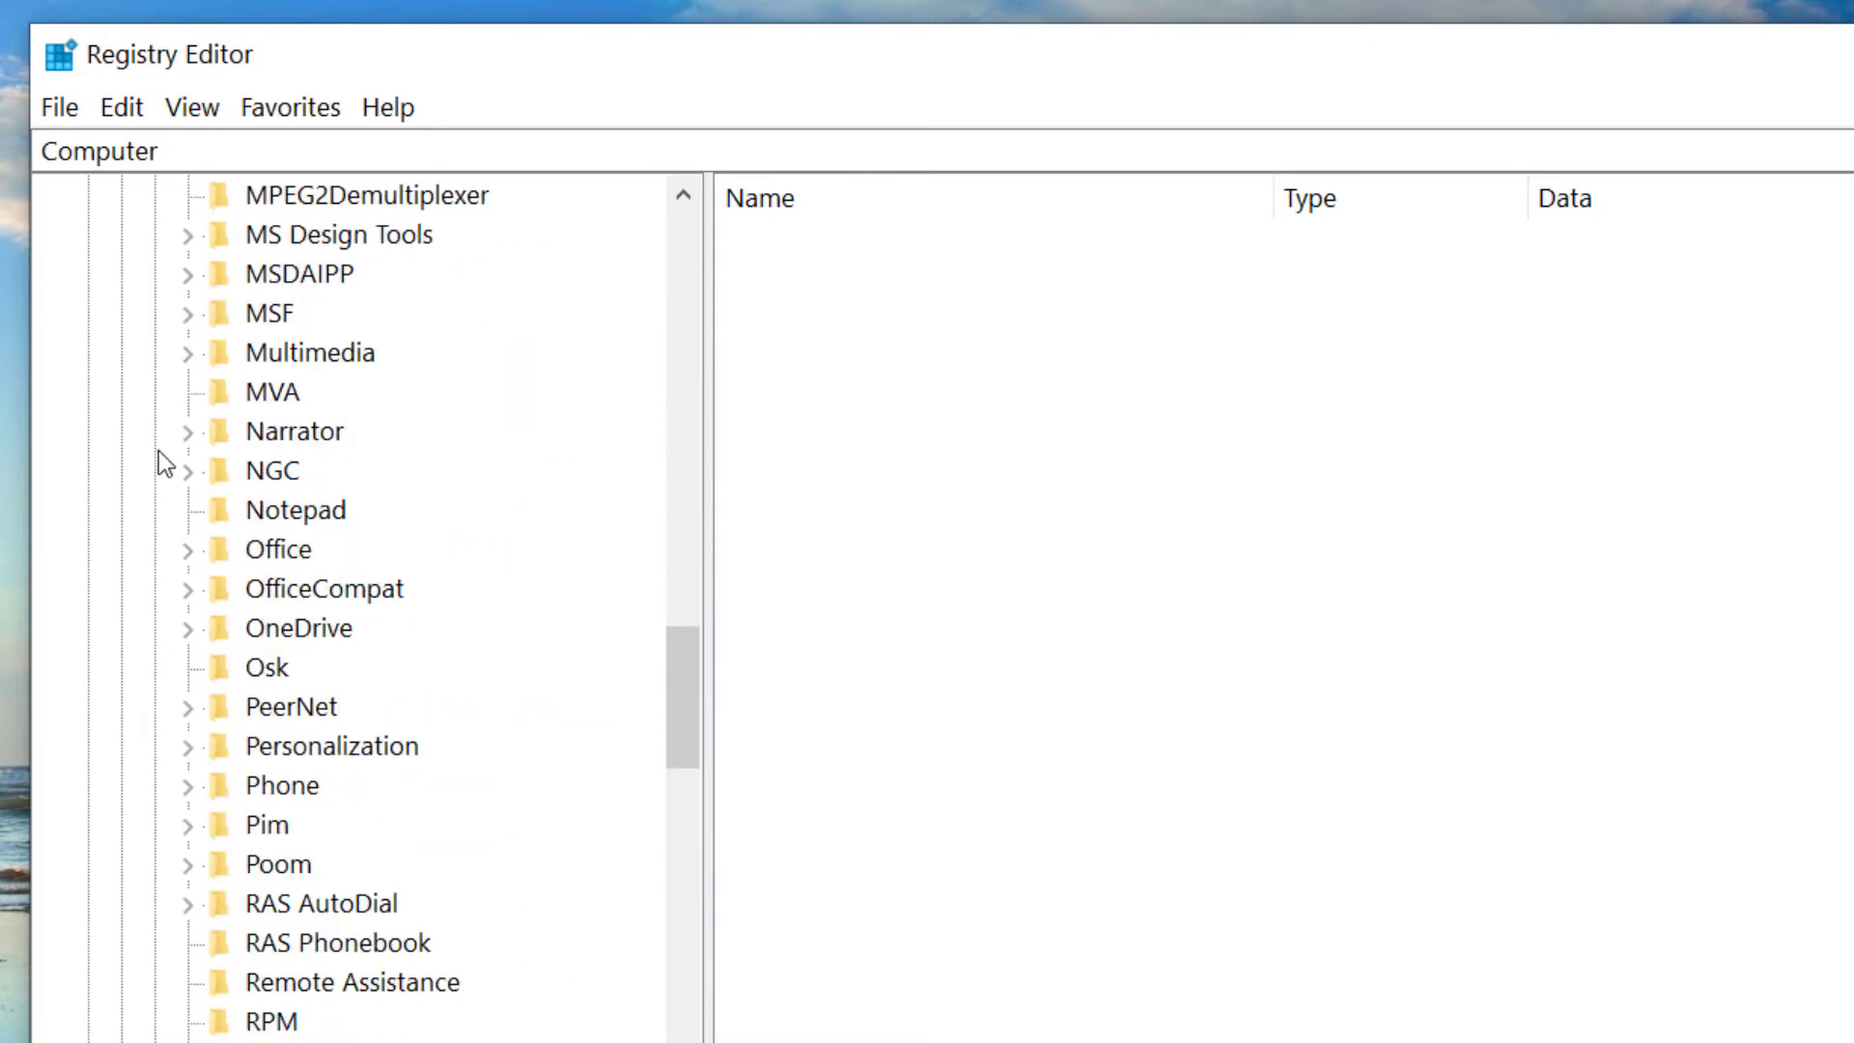
Navigate to Office\16.0\PowerPoint\Options to list its DWORD values
click(188, 549)
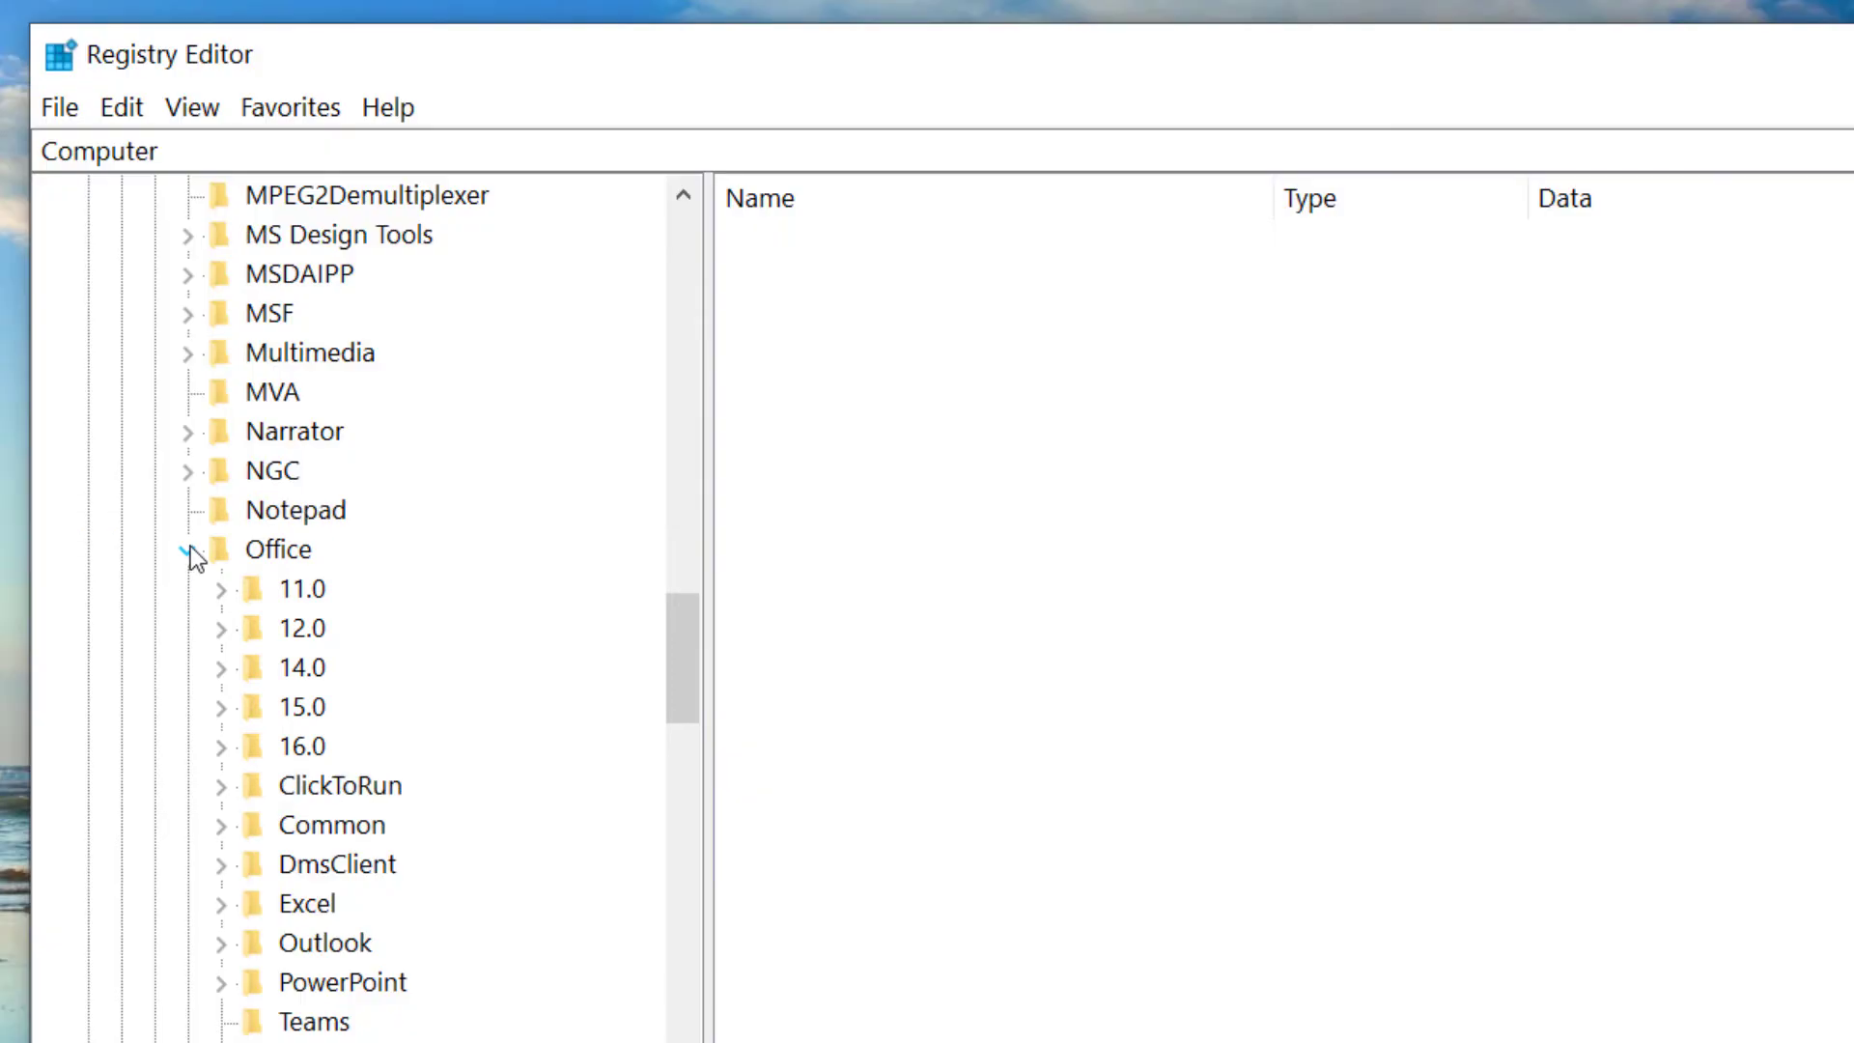
click(227, 750)
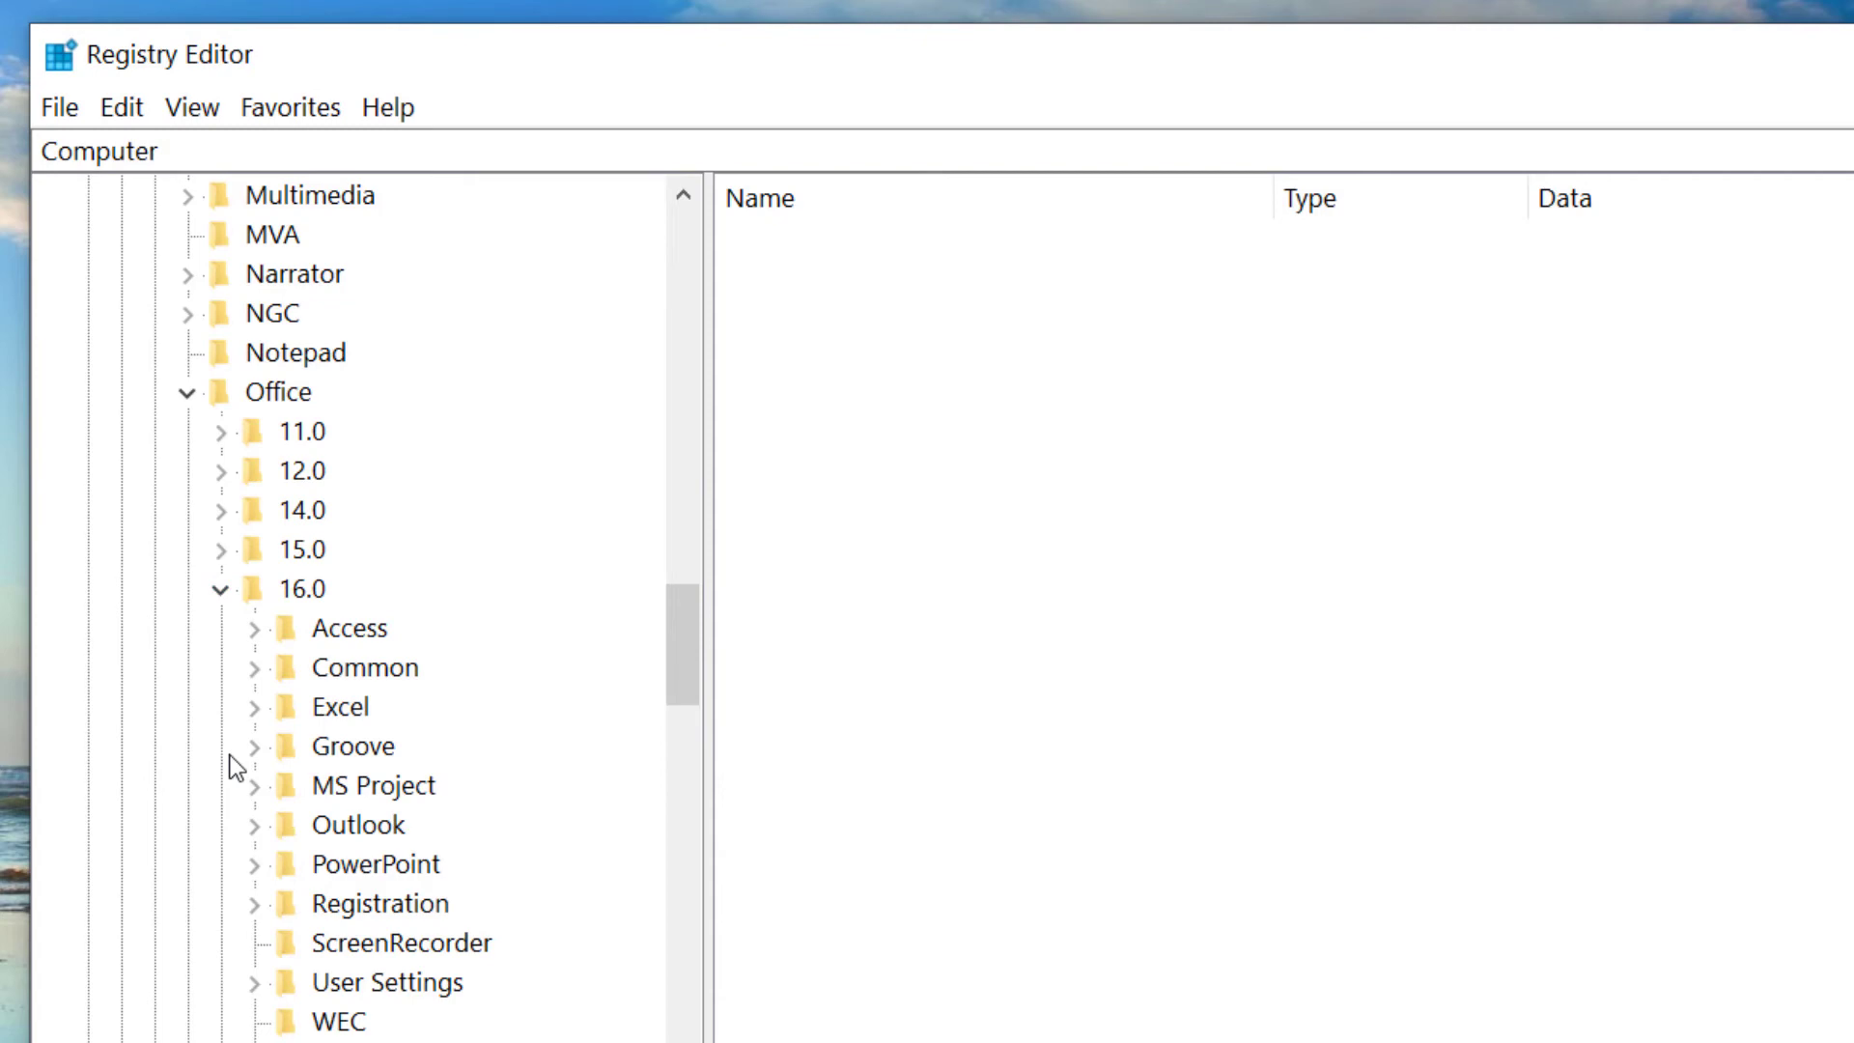
click(259, 869)
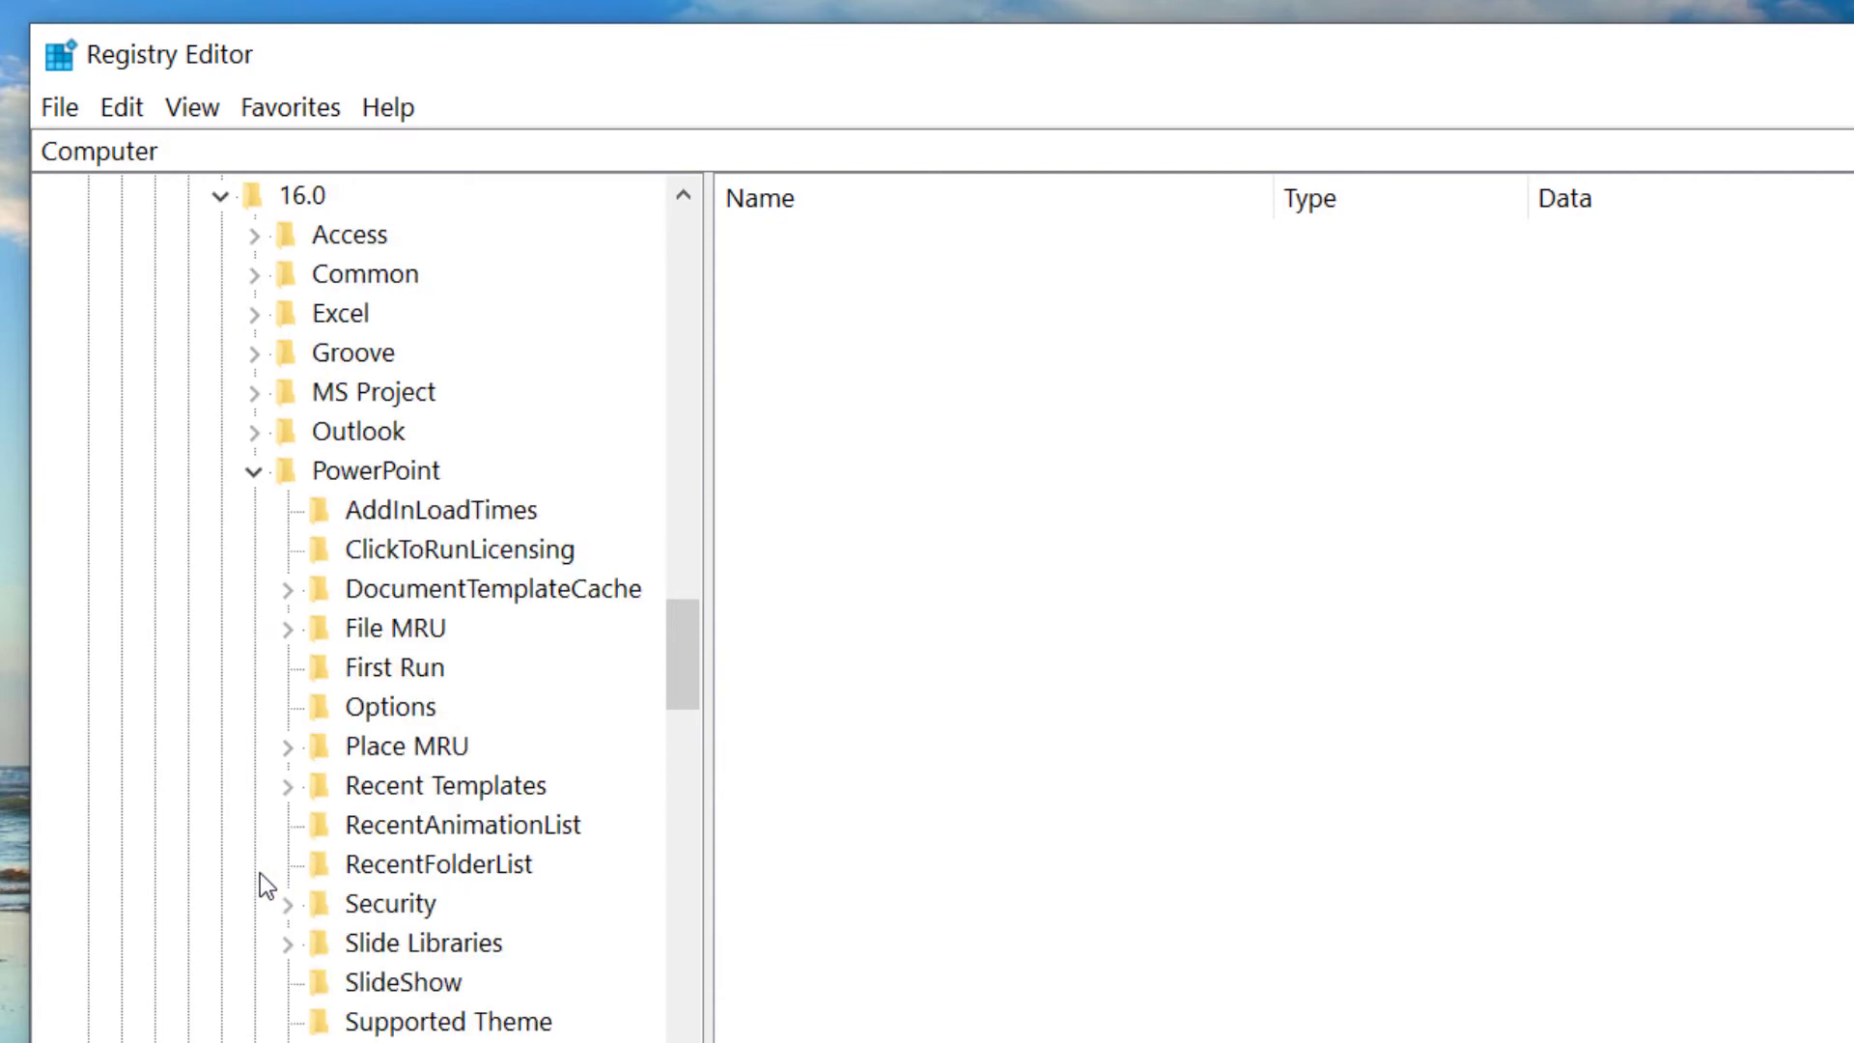
scroll(259, 873, down, 1)
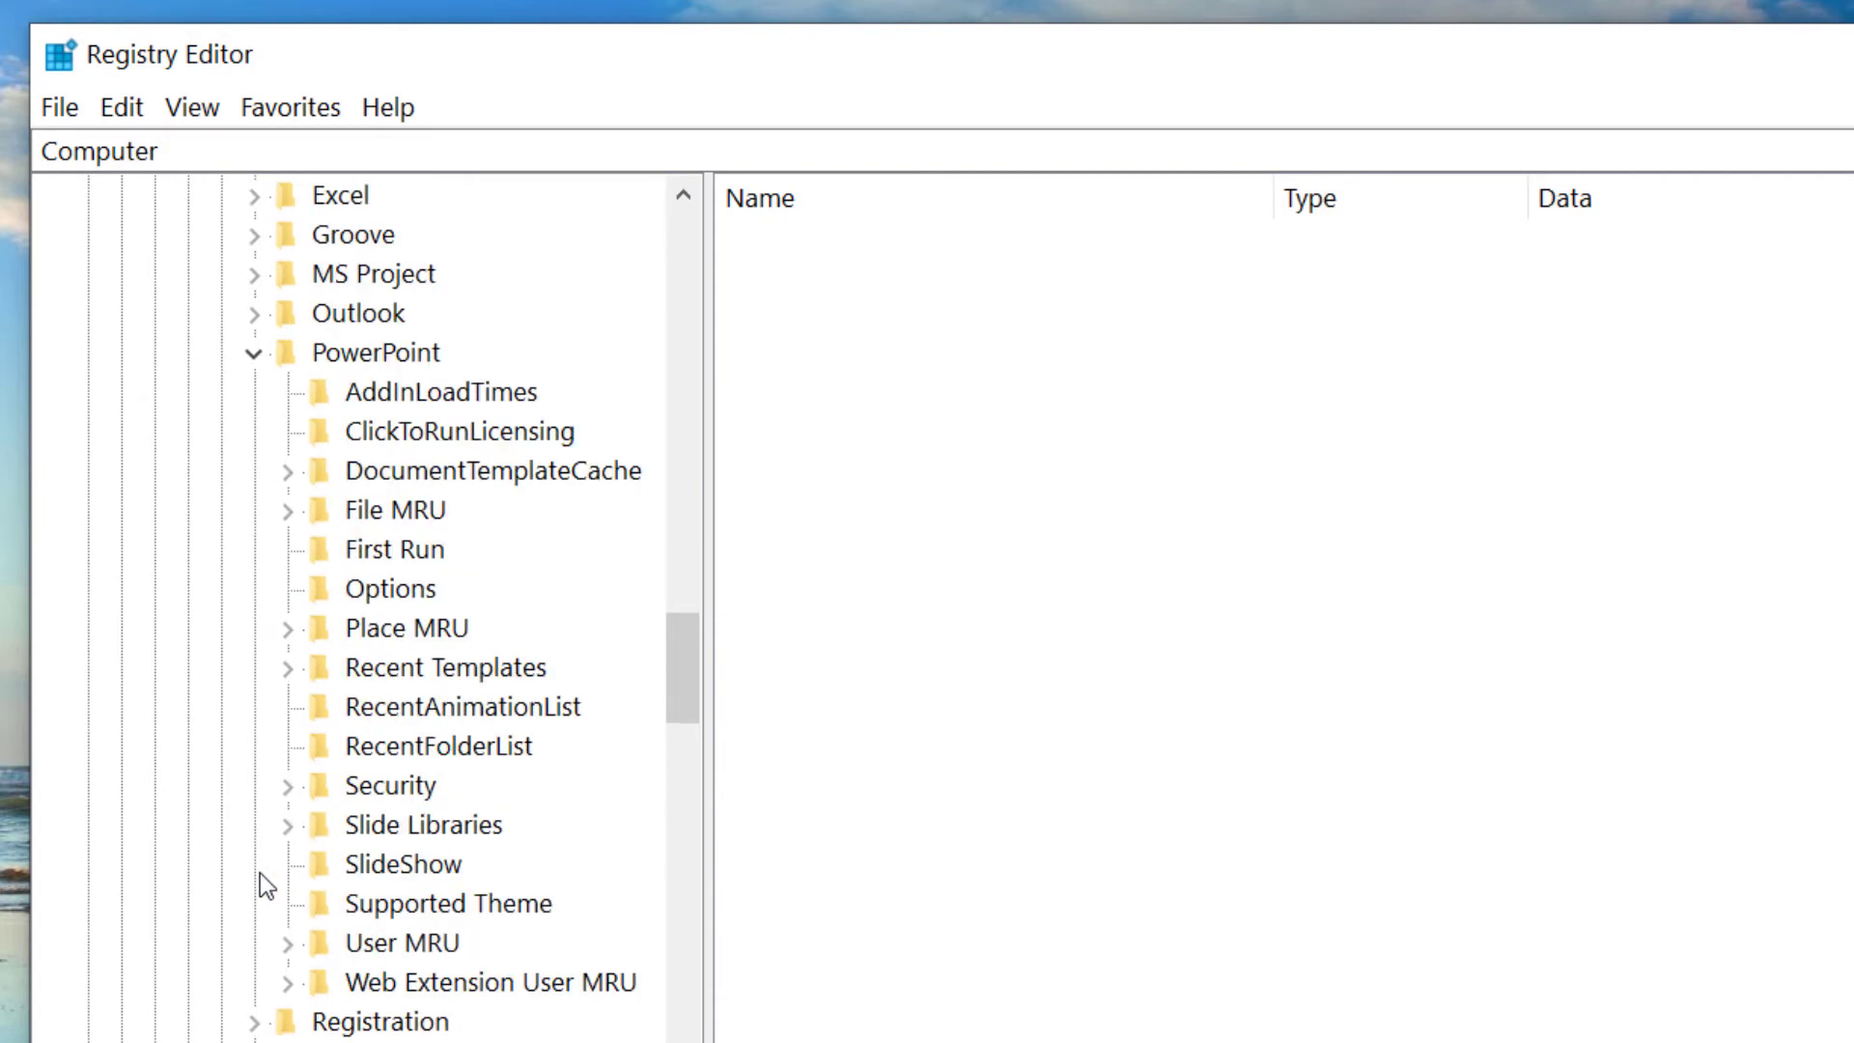
click(398, 589)
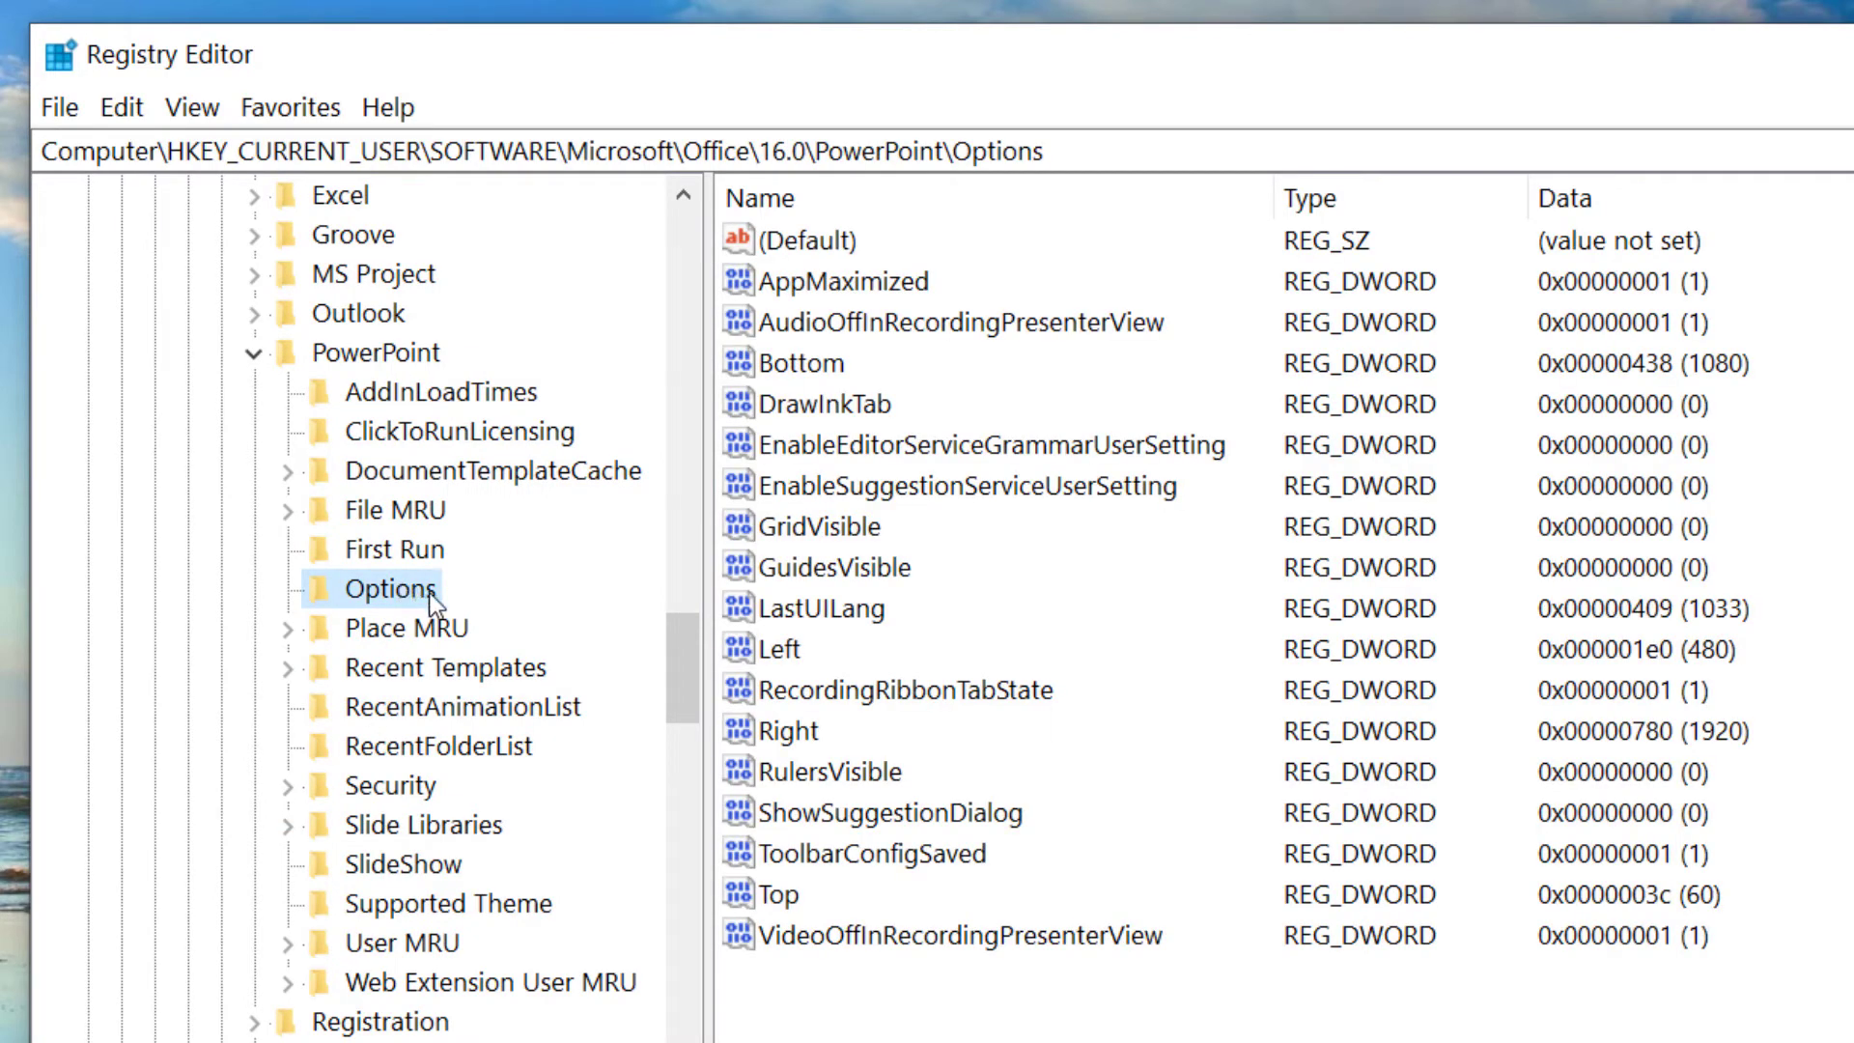
Create a DWORD (32-bit) value named ExportBitmapResolution in the Options key
right_click(412, 589)
mouse_move(491, 646)
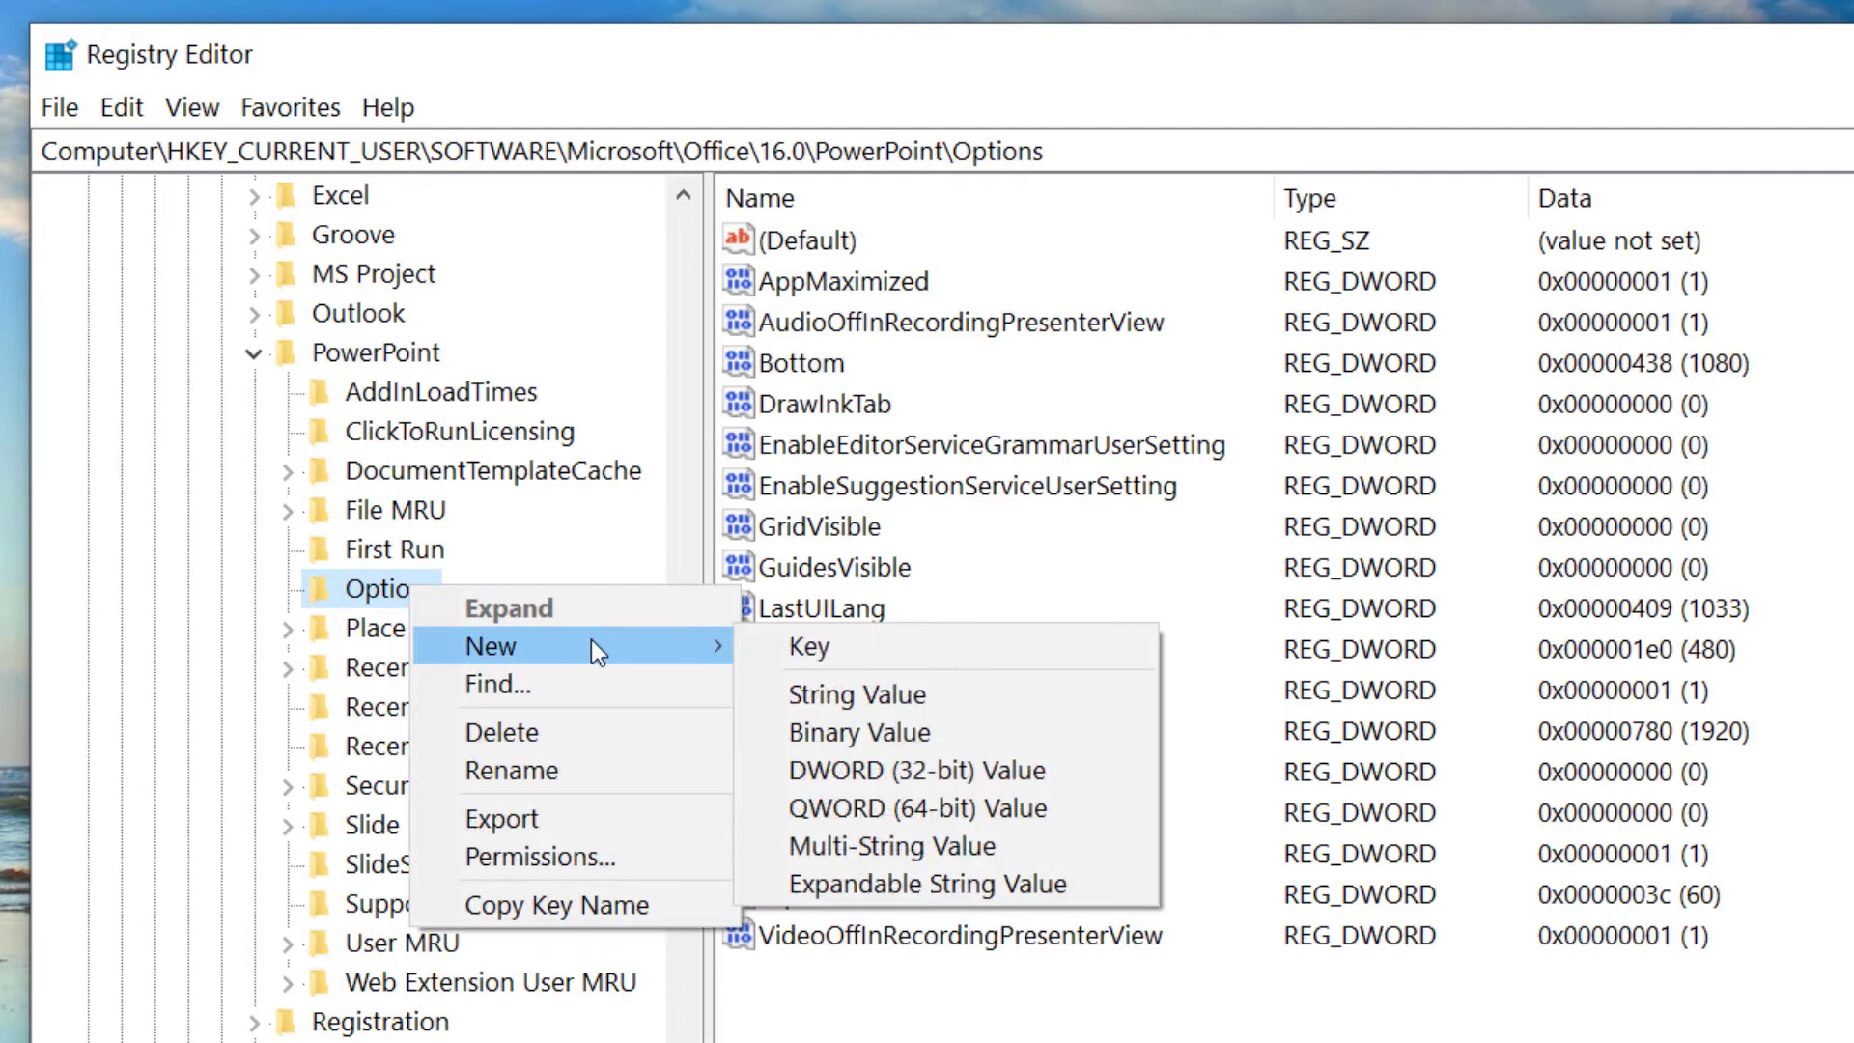
click(1062, 774)
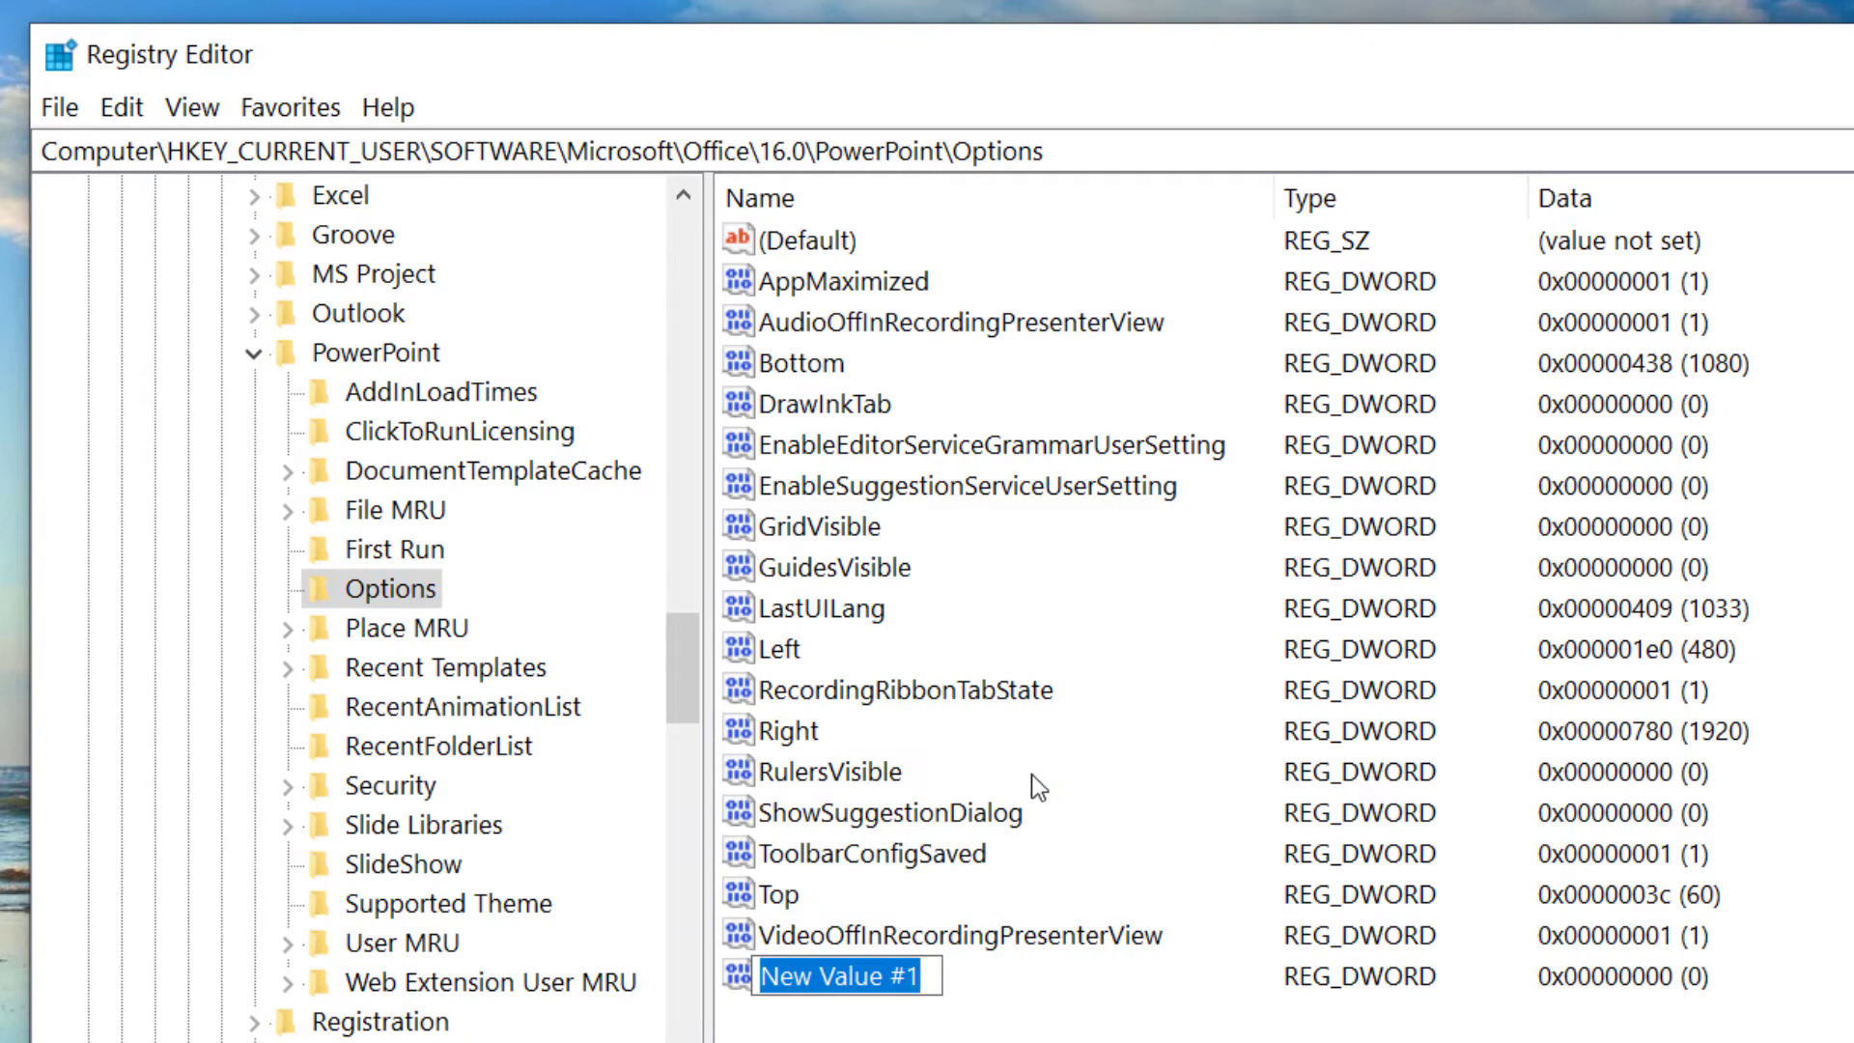
text(Expor)
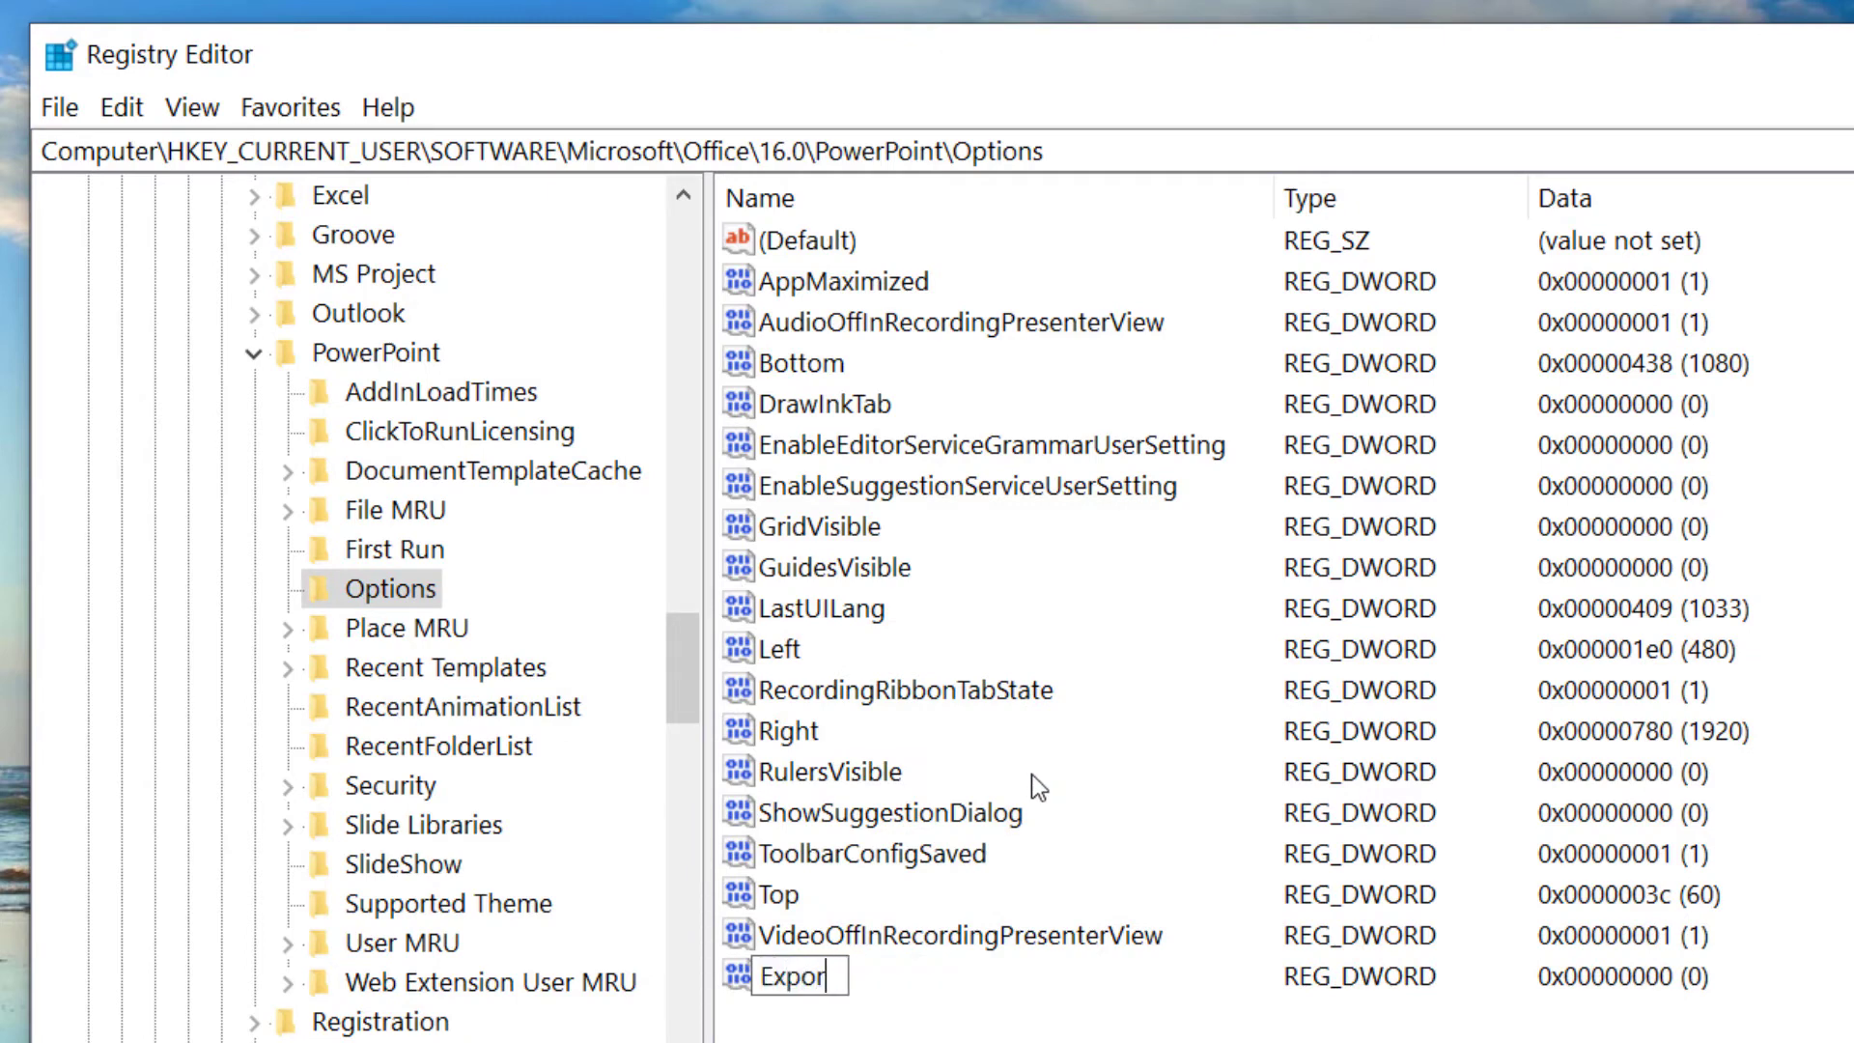
text(tBitmapRe)
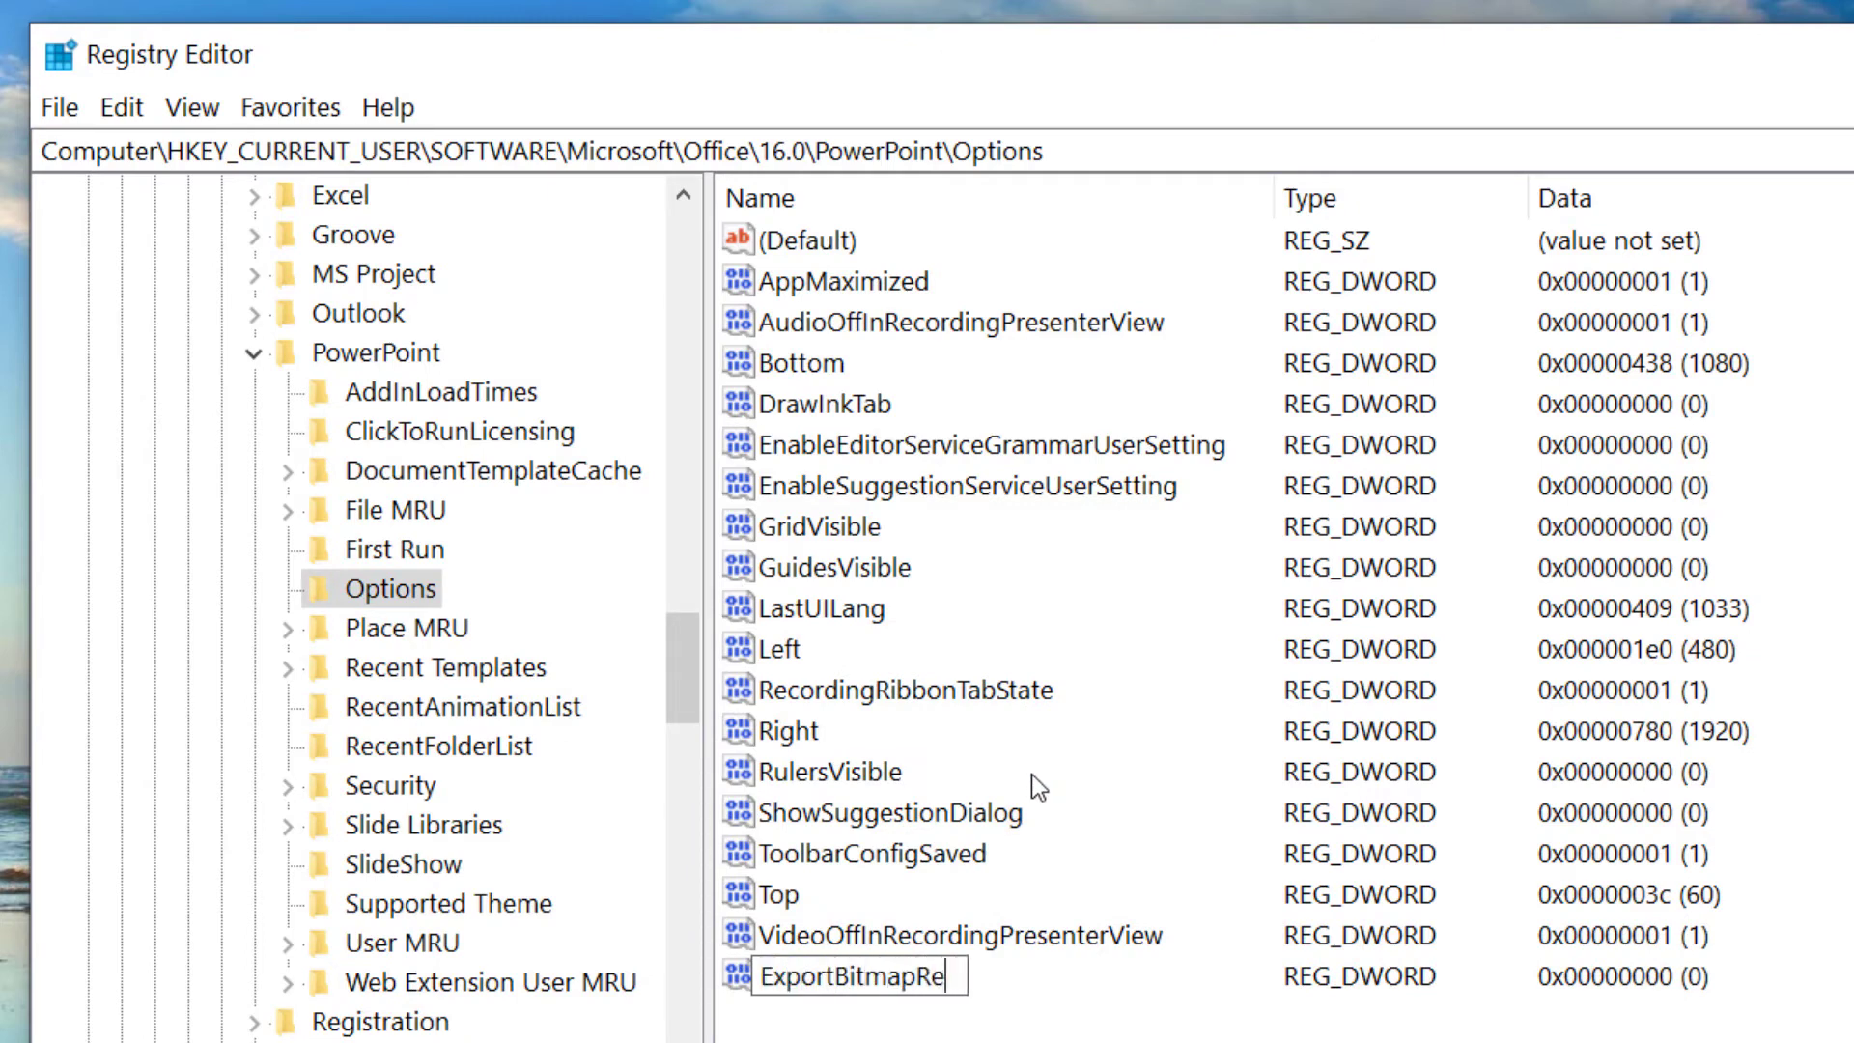
text(solution)
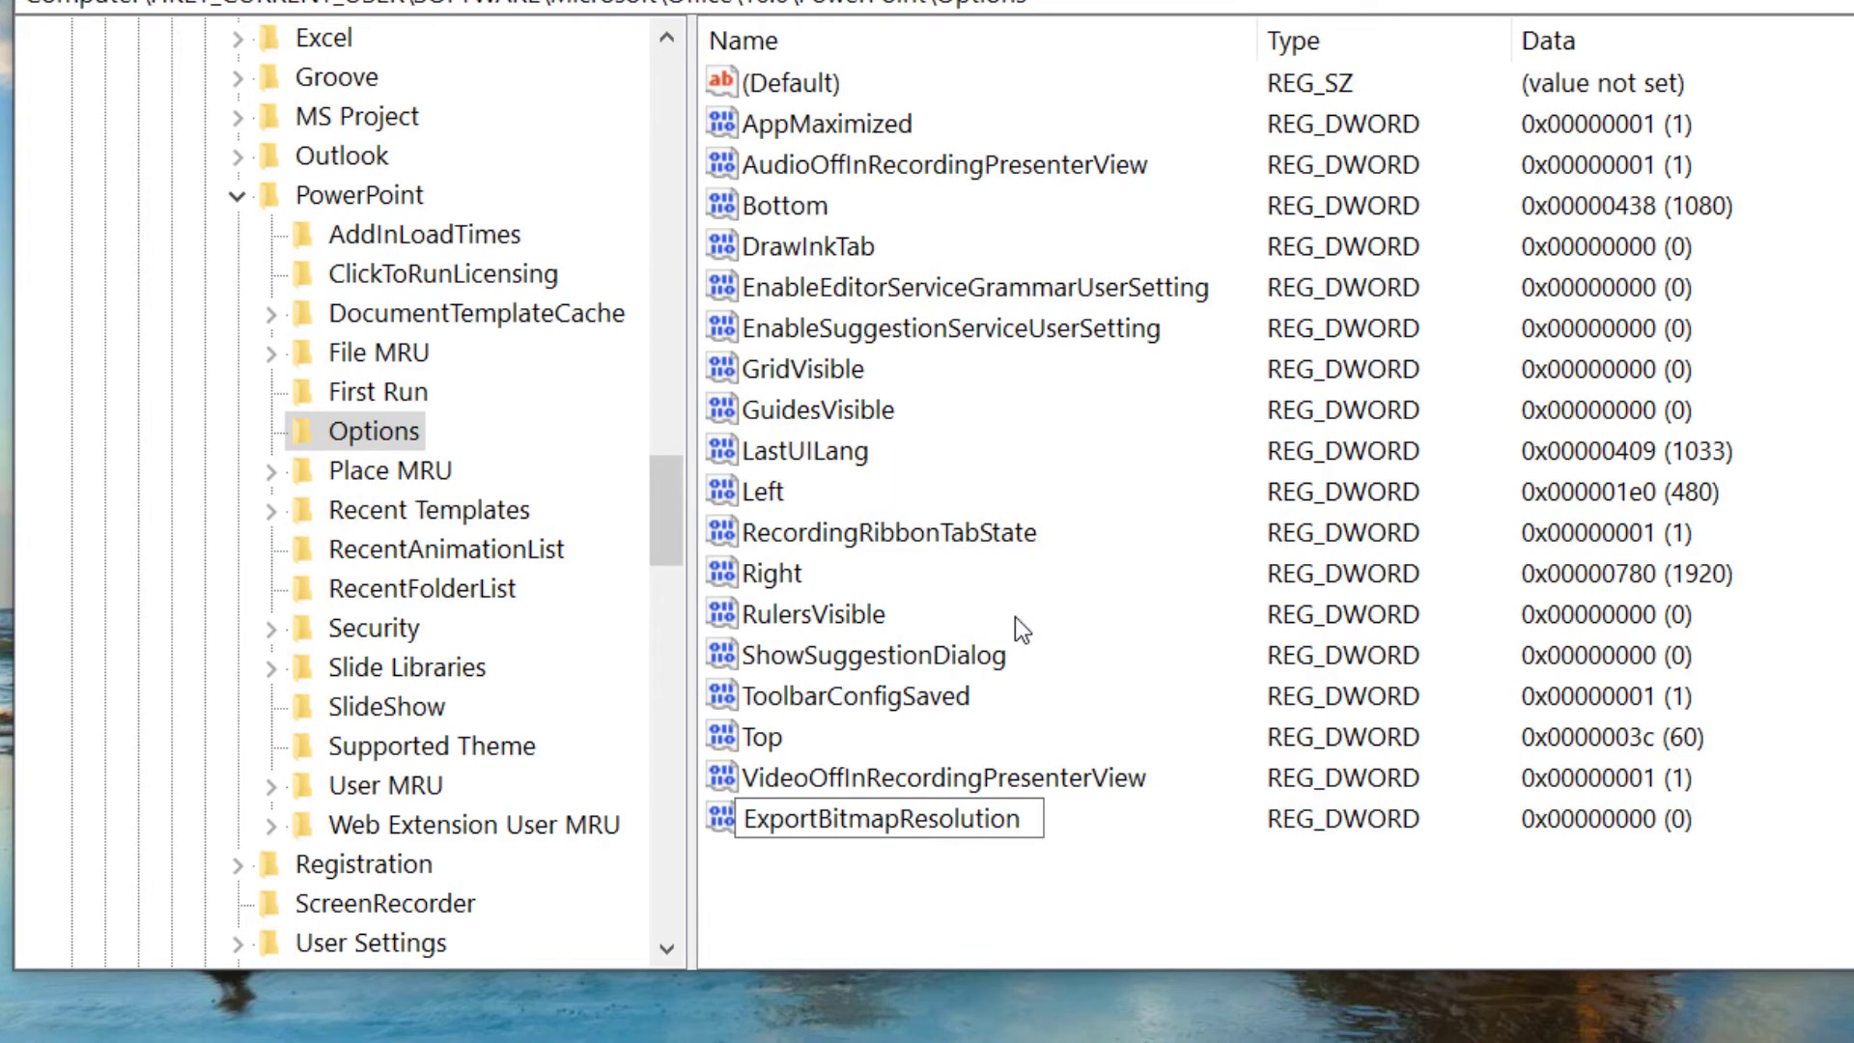
key(Return)
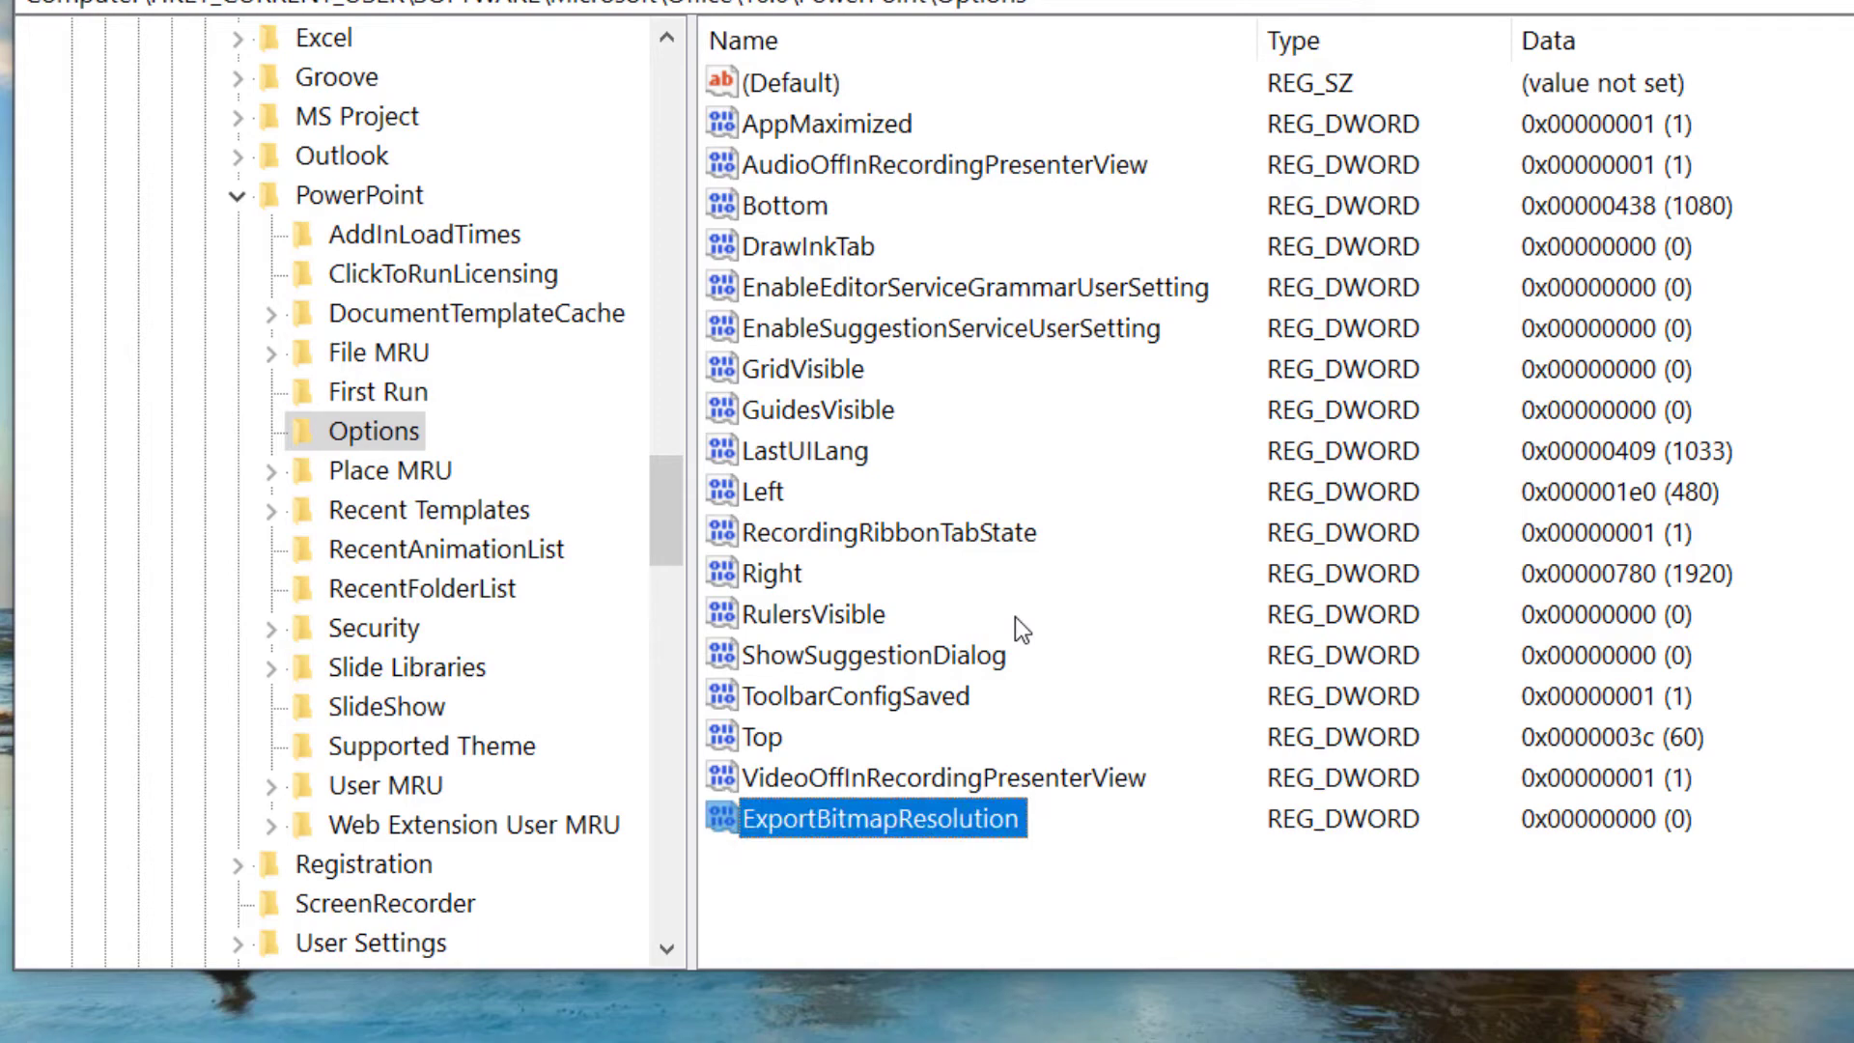
Change ExportBitmapResolution's value data from 0 to 300 using Decimal base
double_click(942, 825)
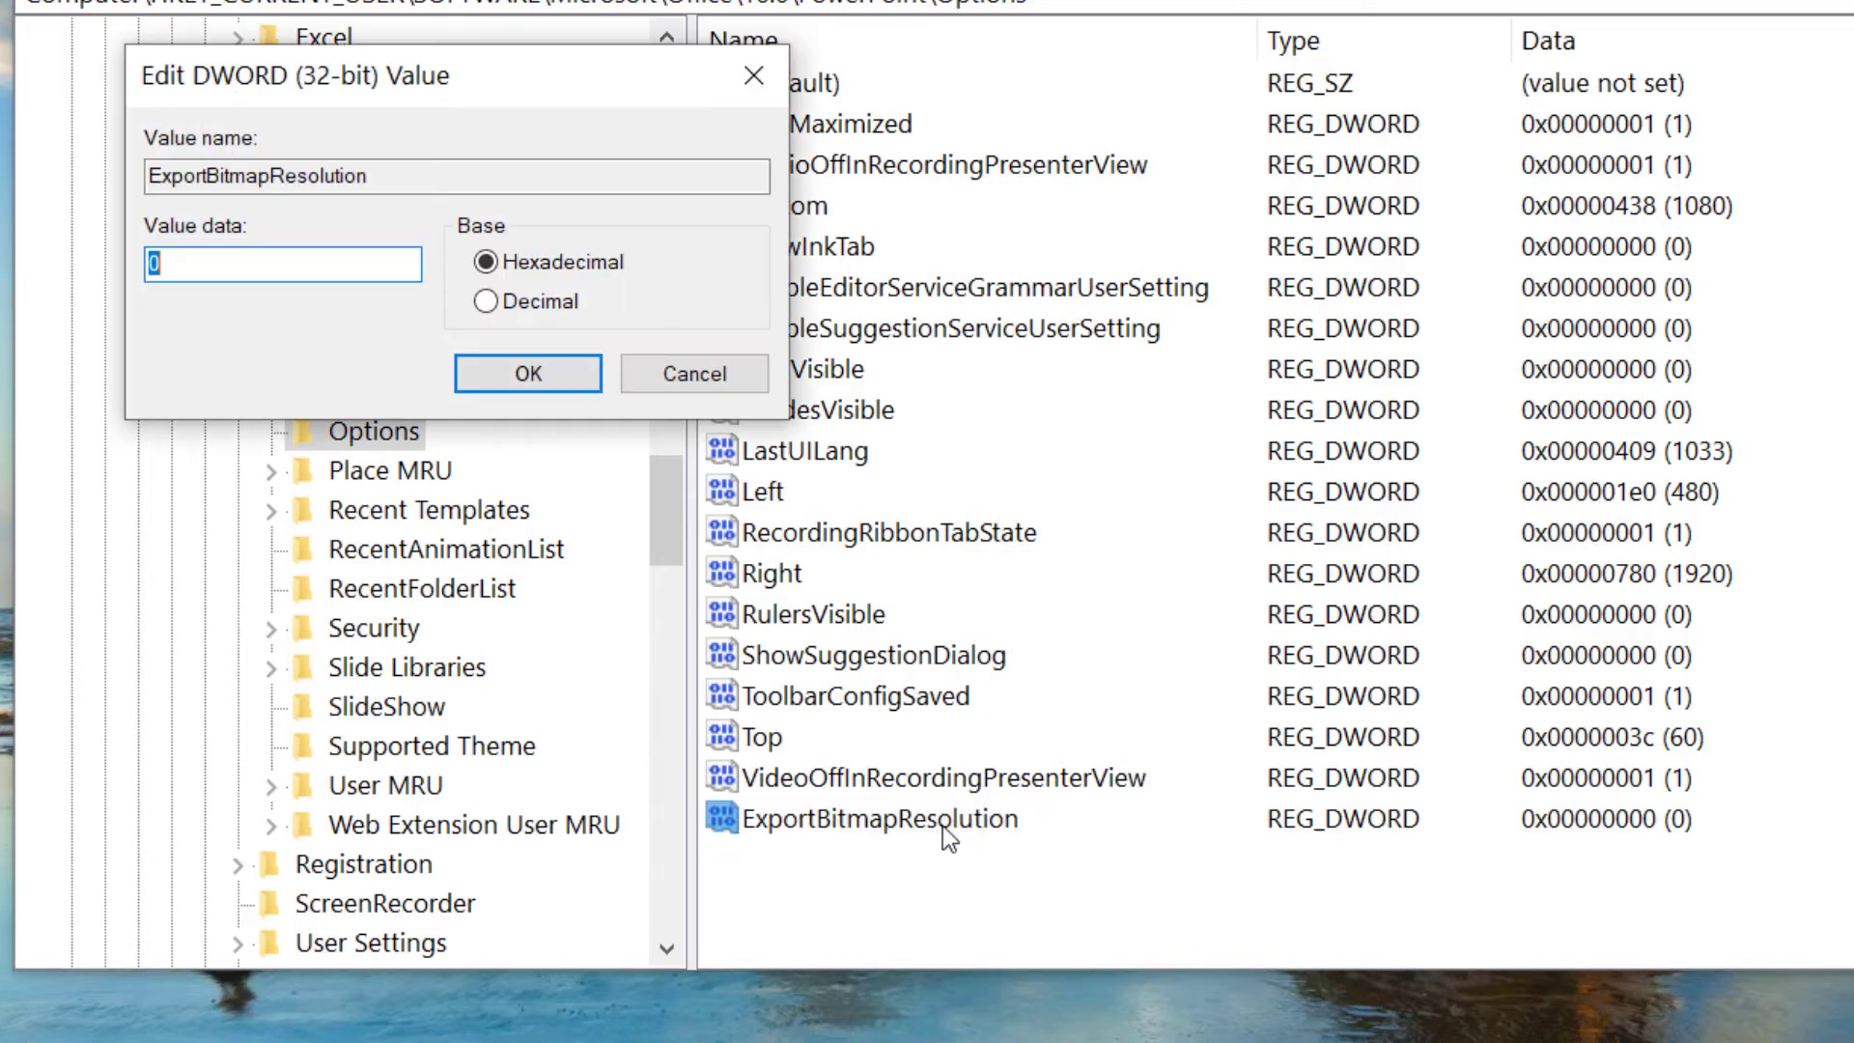
click(535, 307)
click(332, 262)
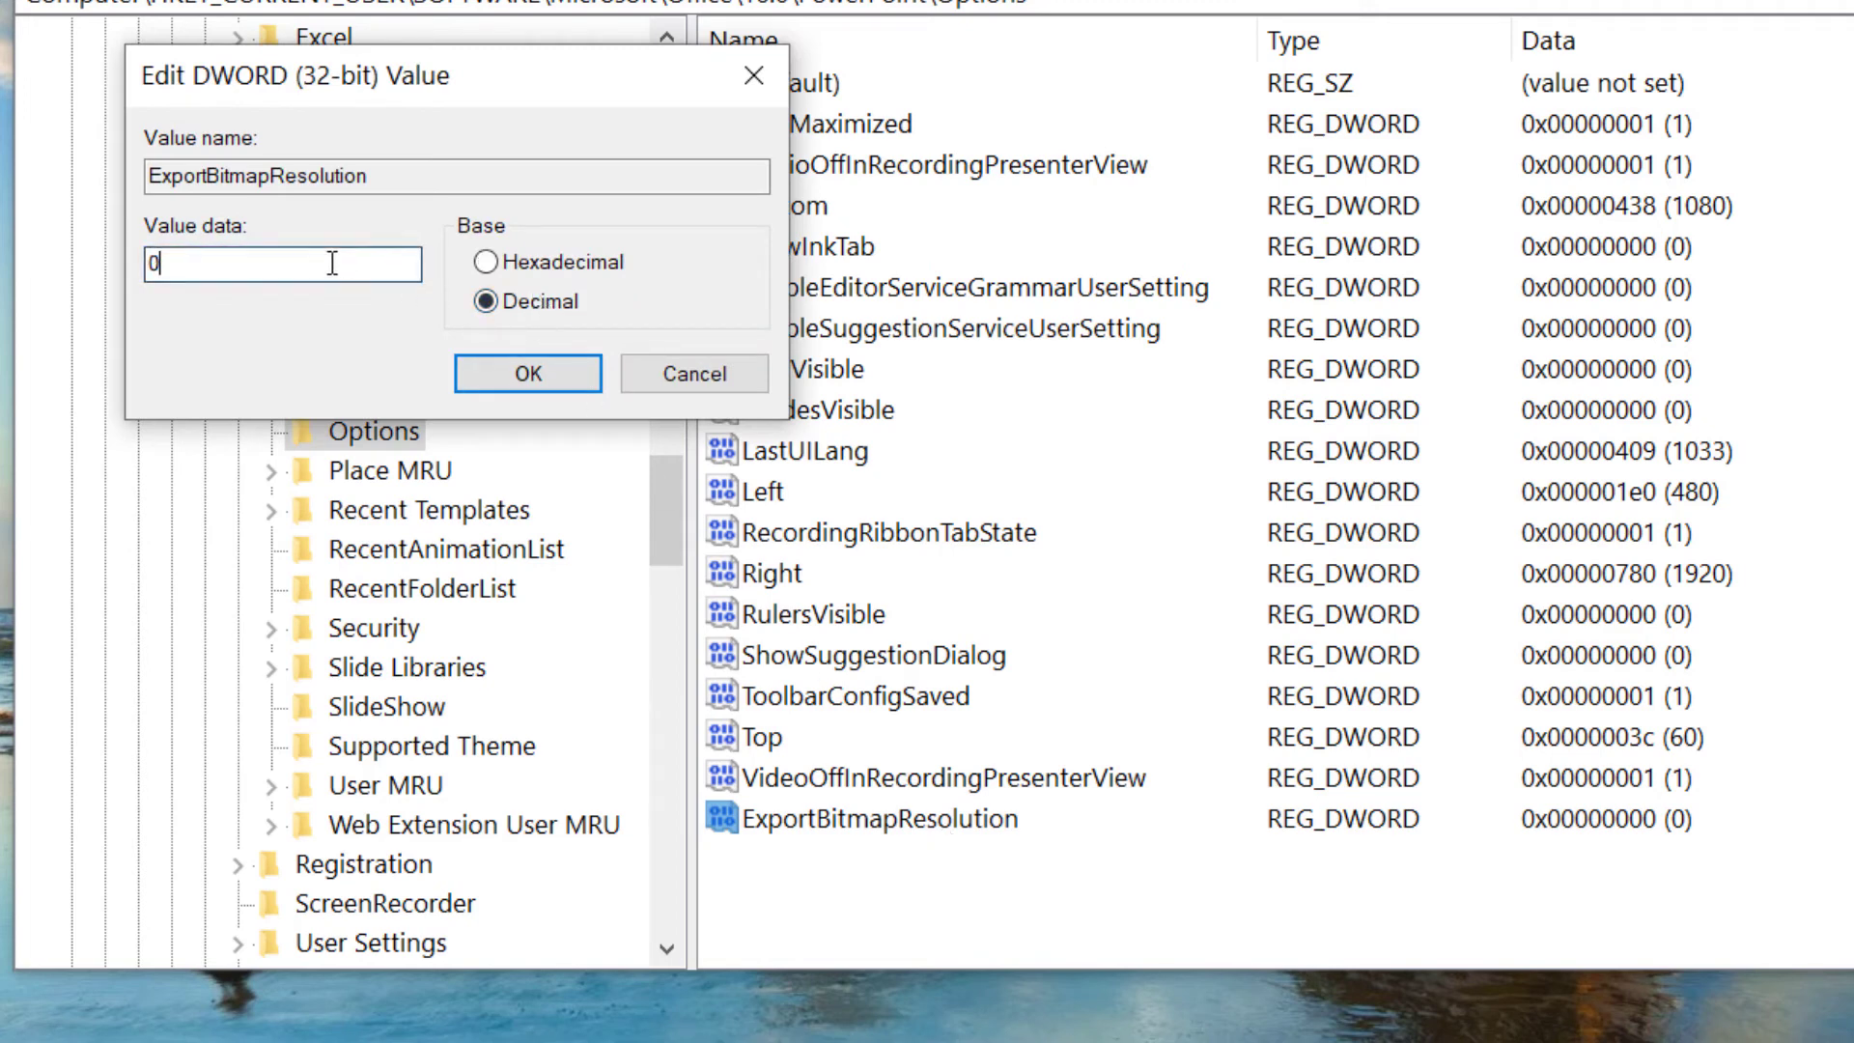
drag(332, 263, 54, 284)
text(300)
click(513, 377)
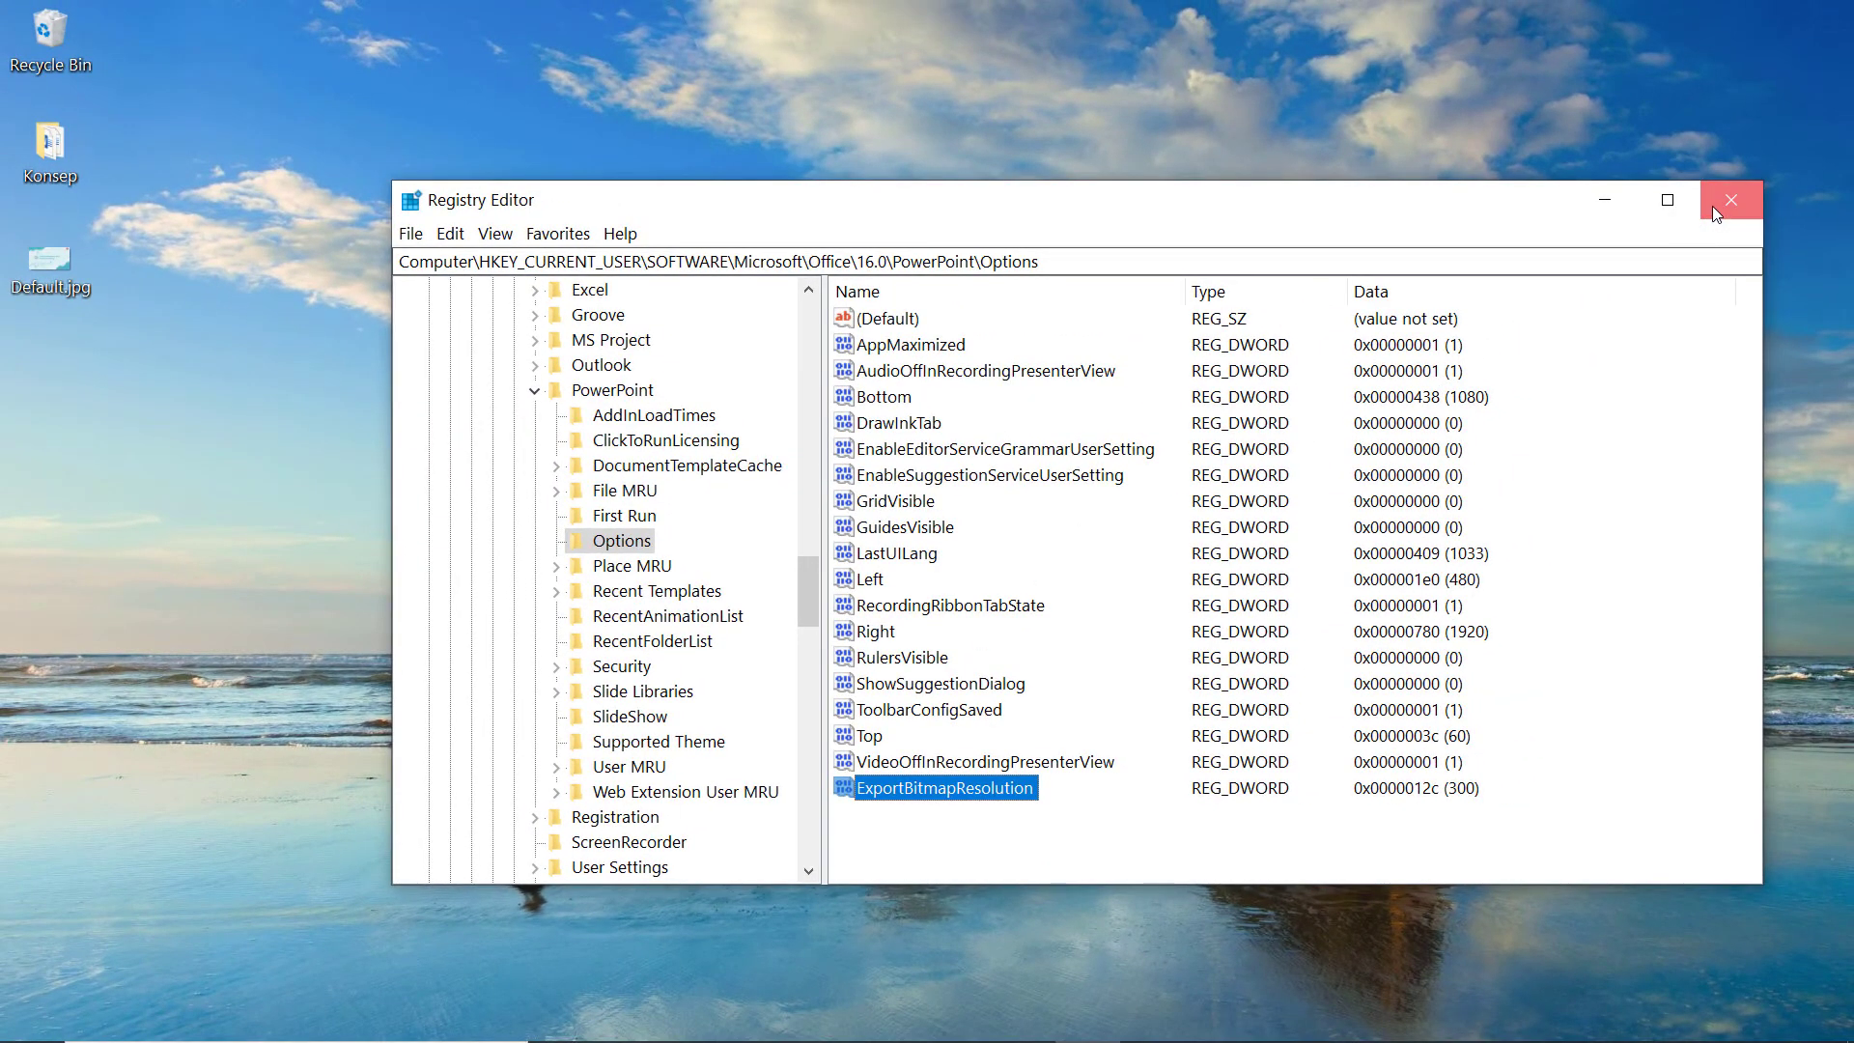
Close Registry Editor and reopen the thesis template presentation in PowerPoint
click(1712, 206)
mouse_move(756, 1035)
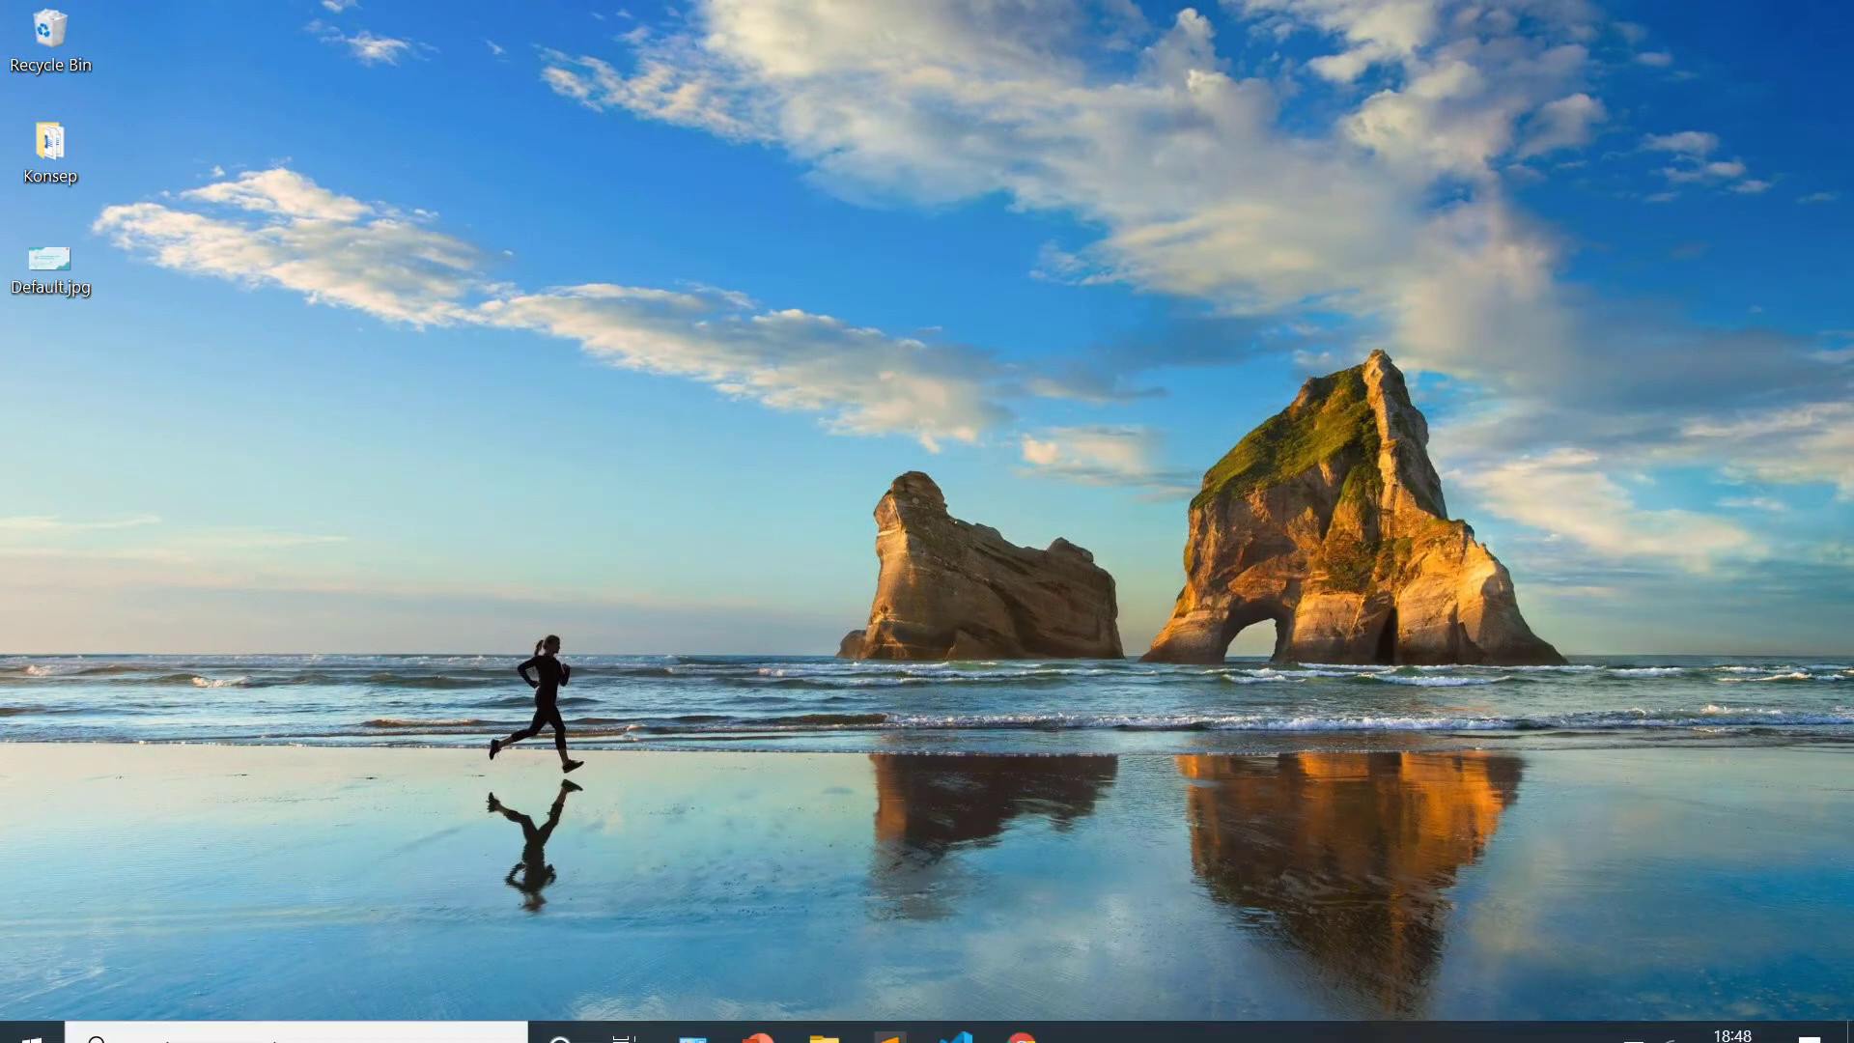
click(757, 1014)
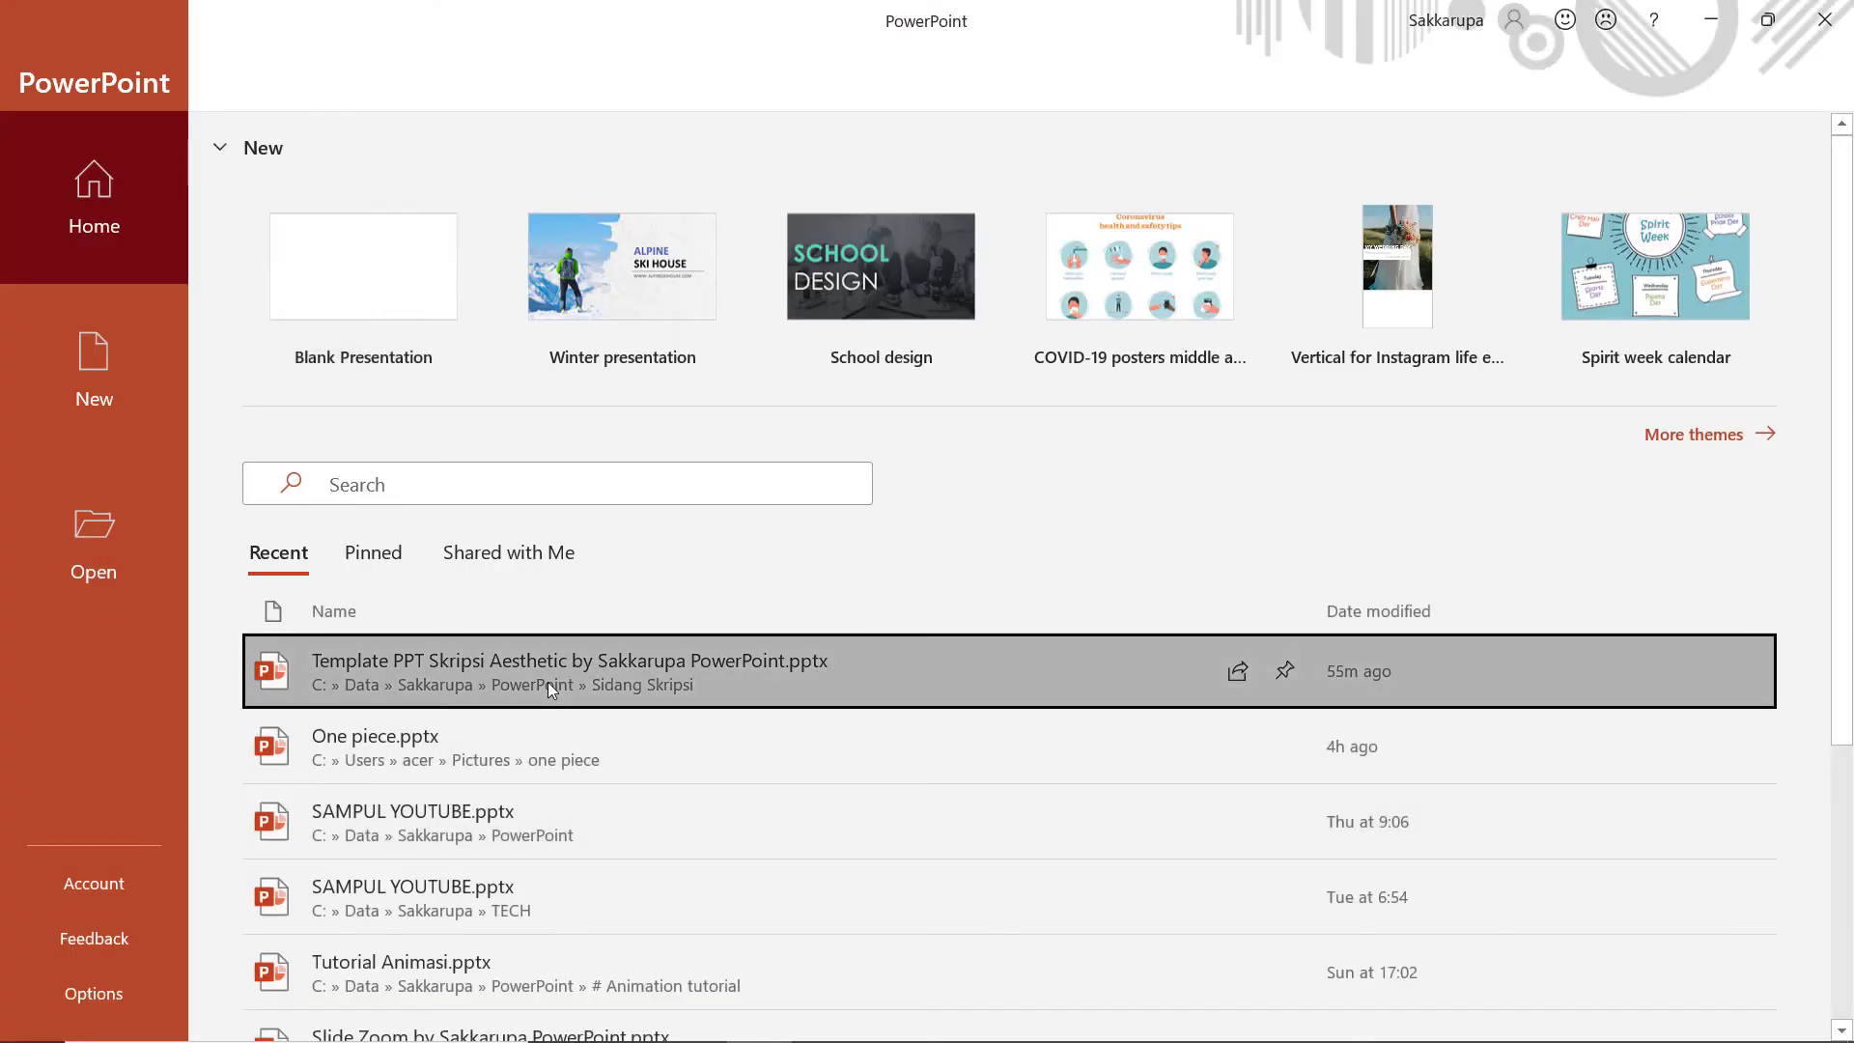
click(548, 682)
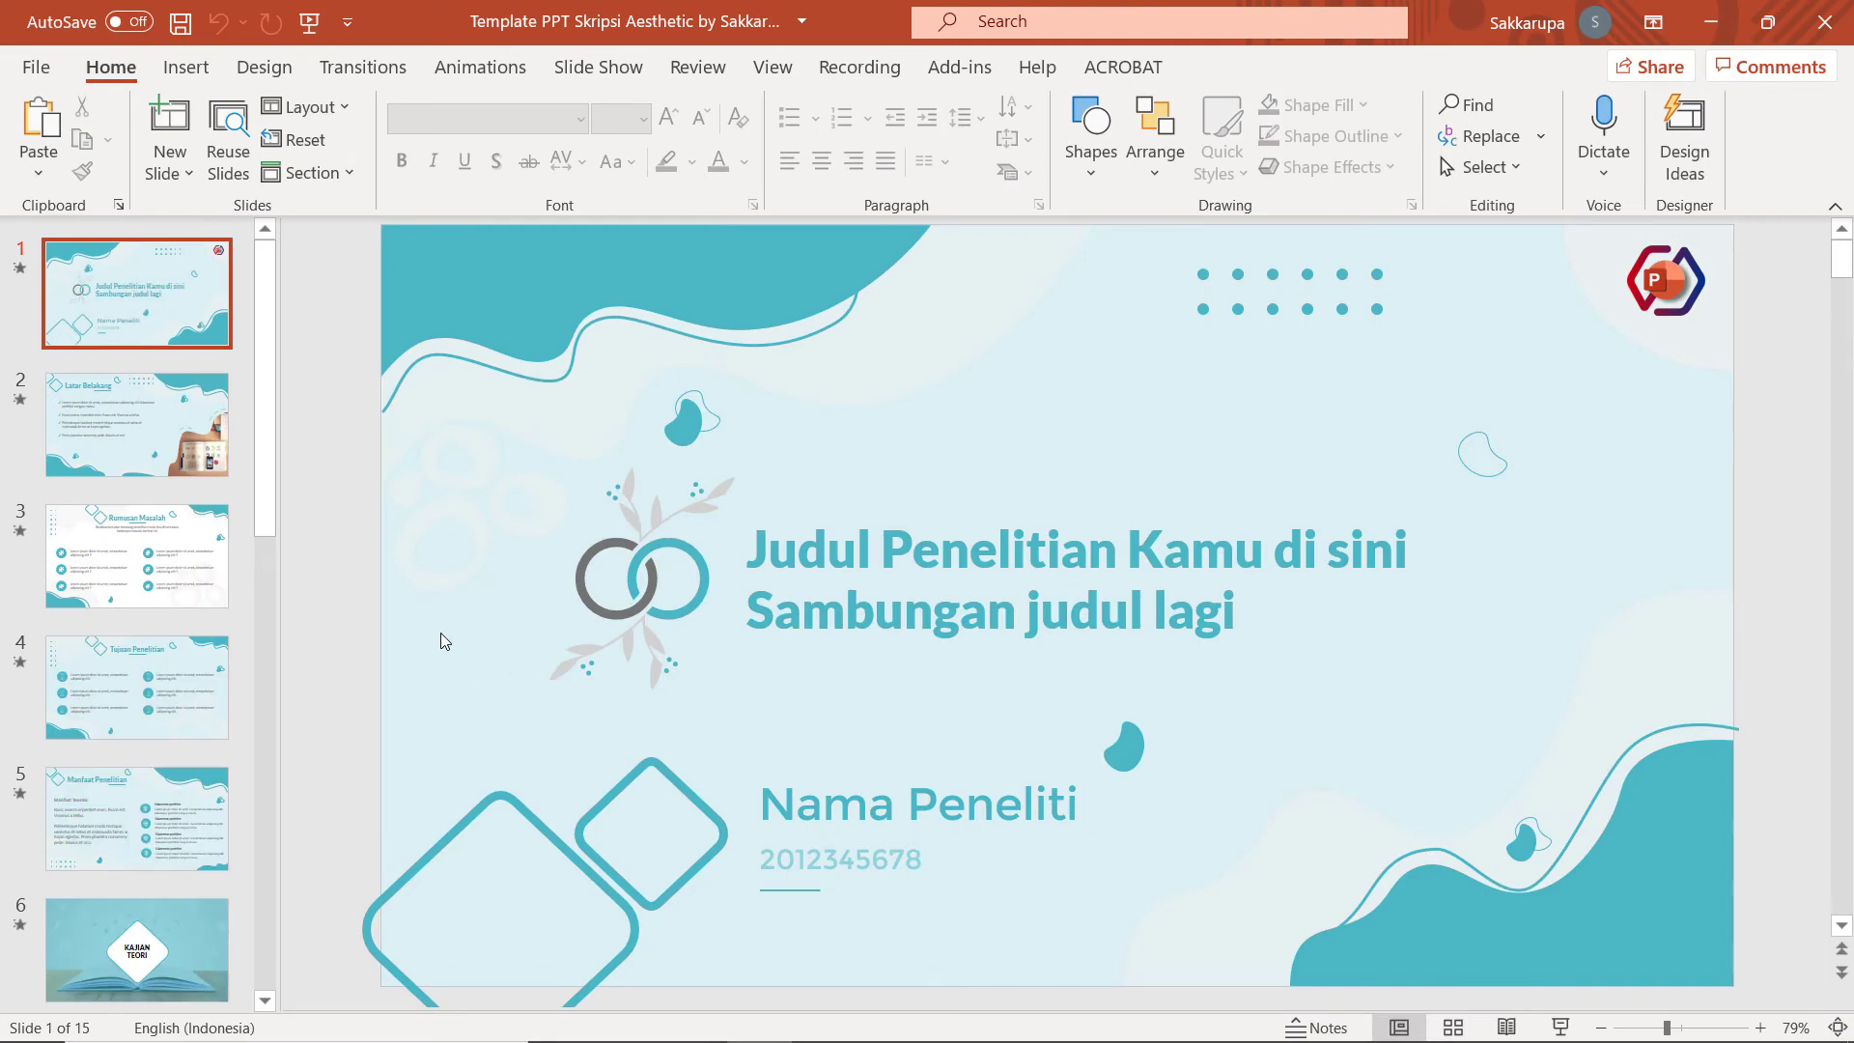
Save a copy to the Desktop as JPEG named '300 dpi'
key(F12)
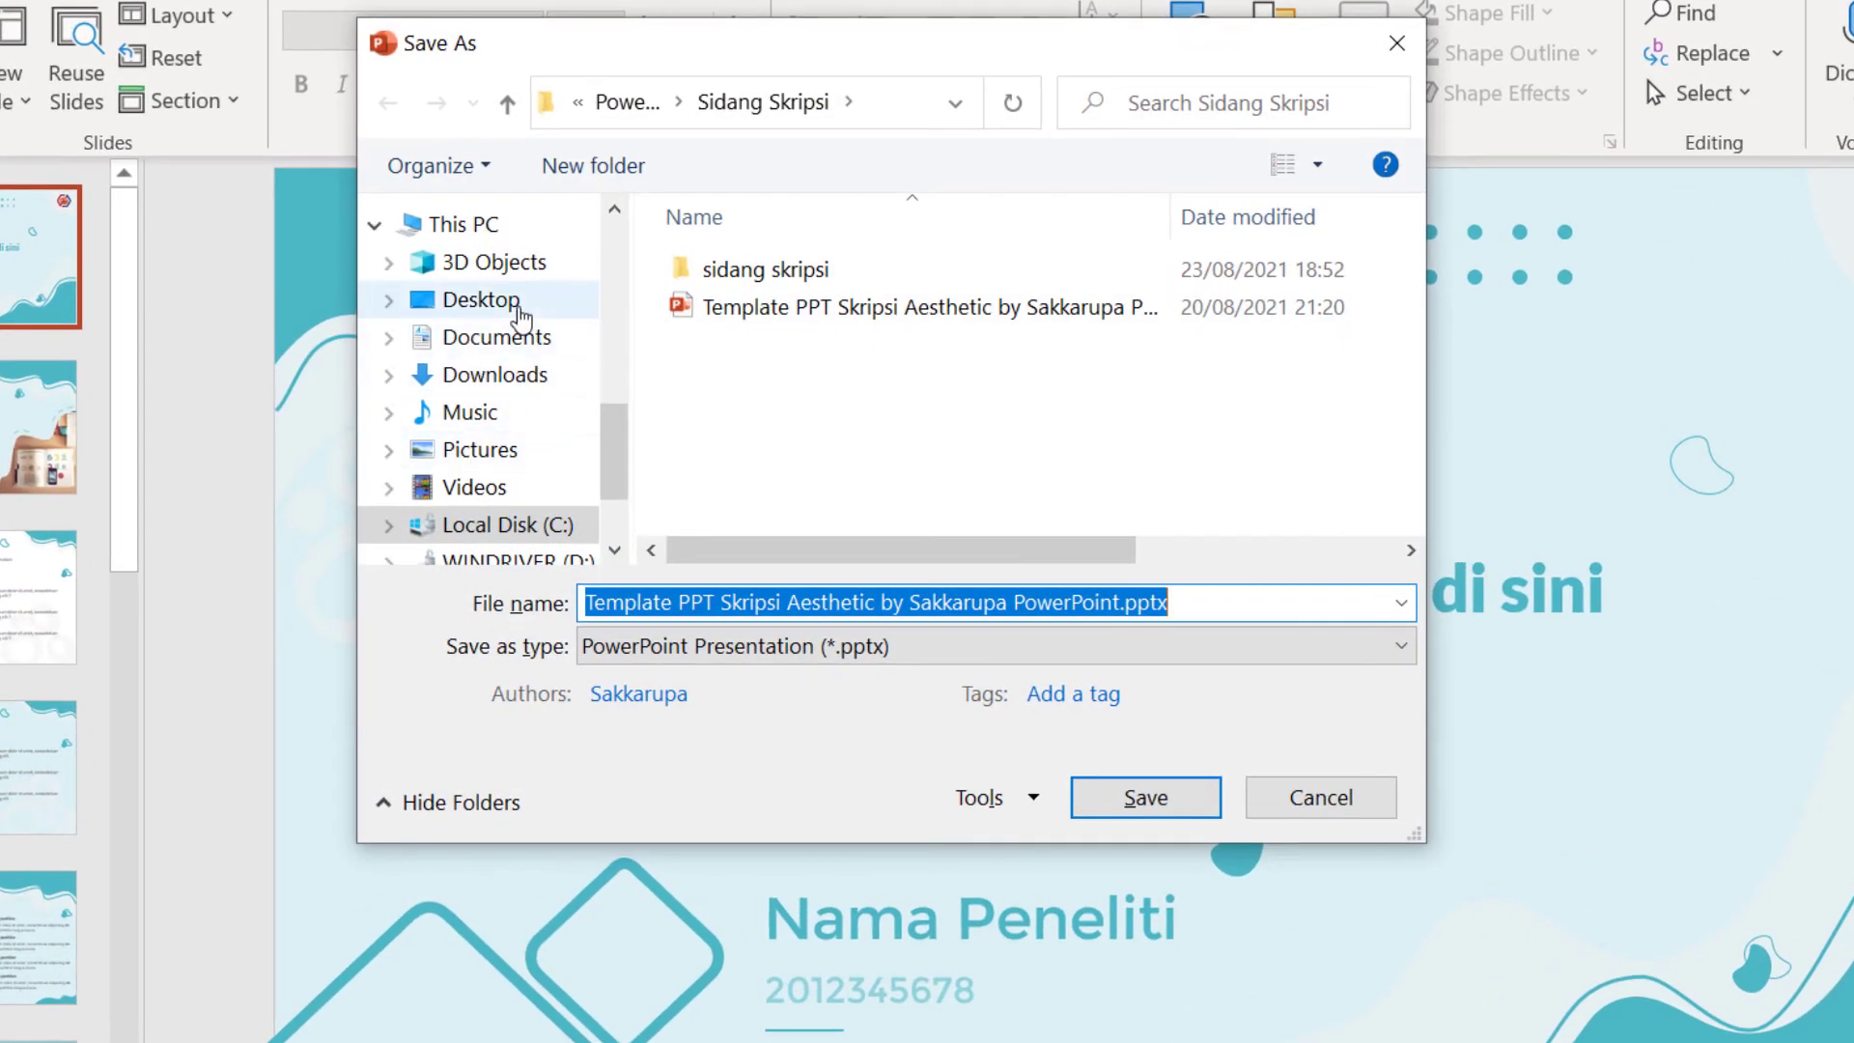
click(517, 301)
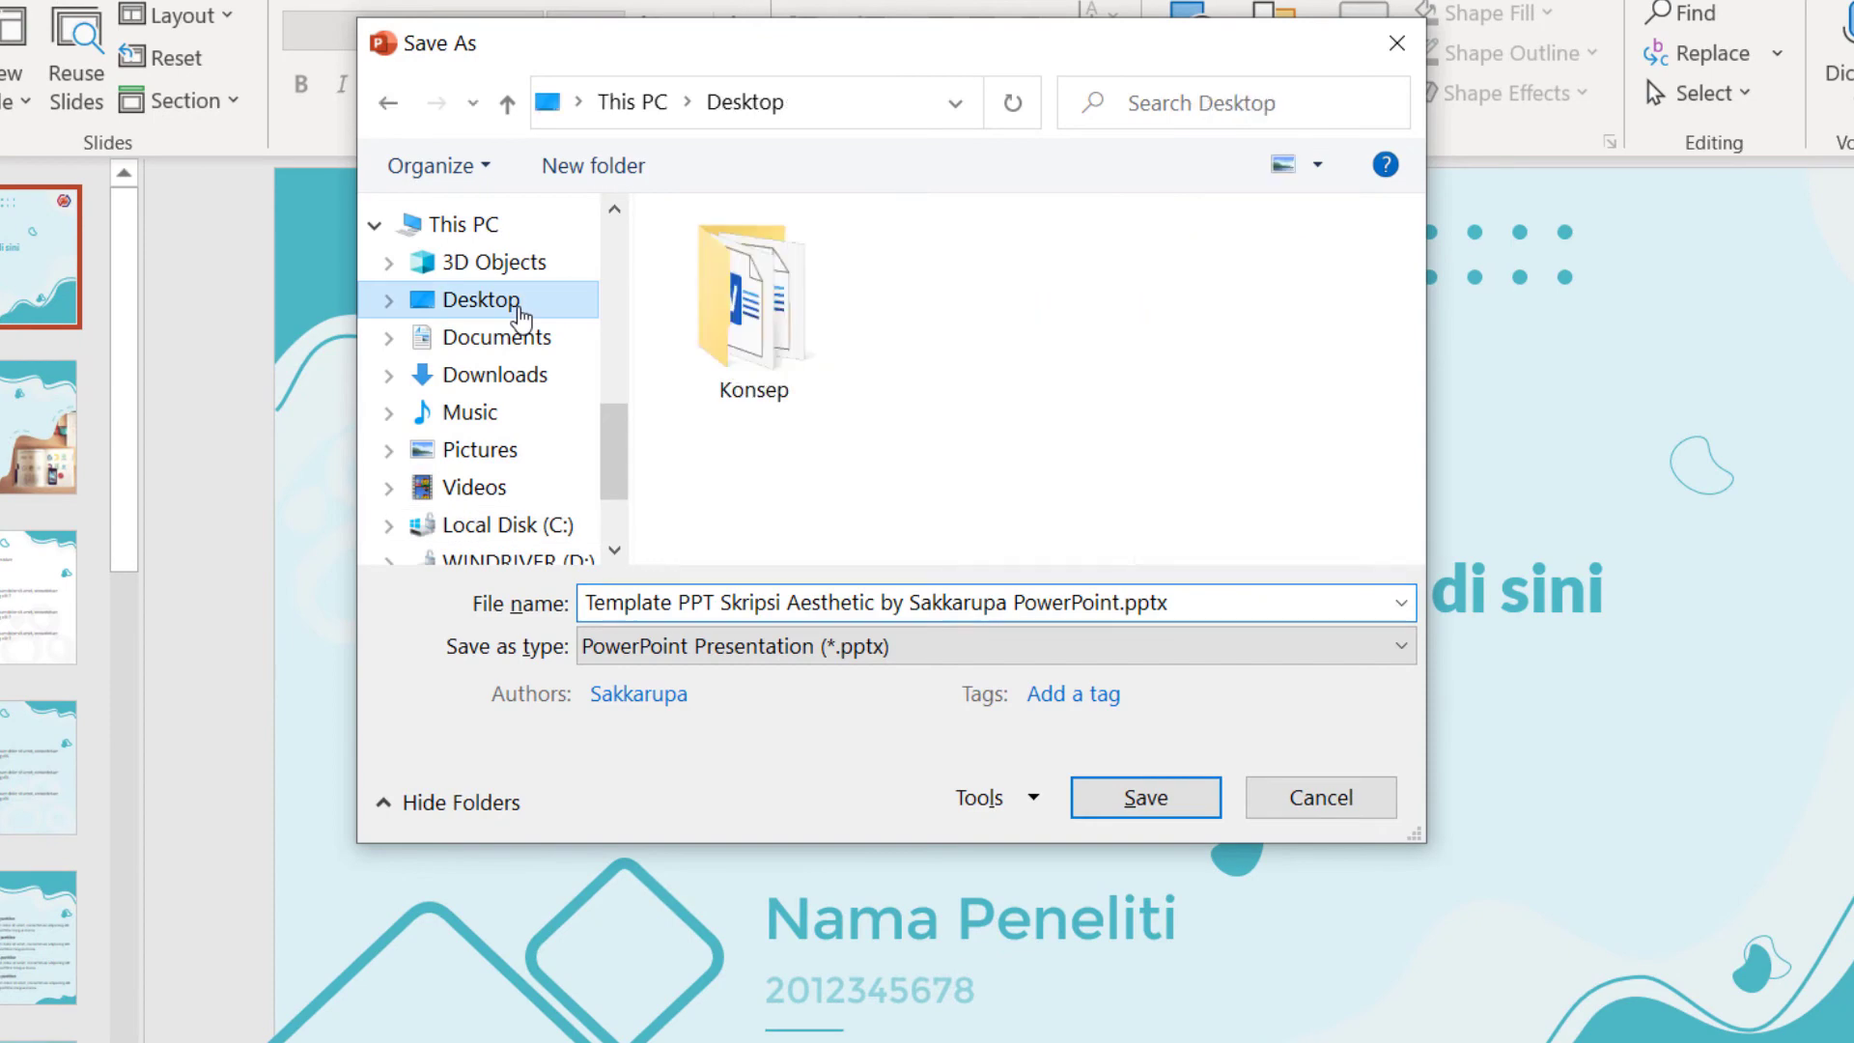
click(898, 649)
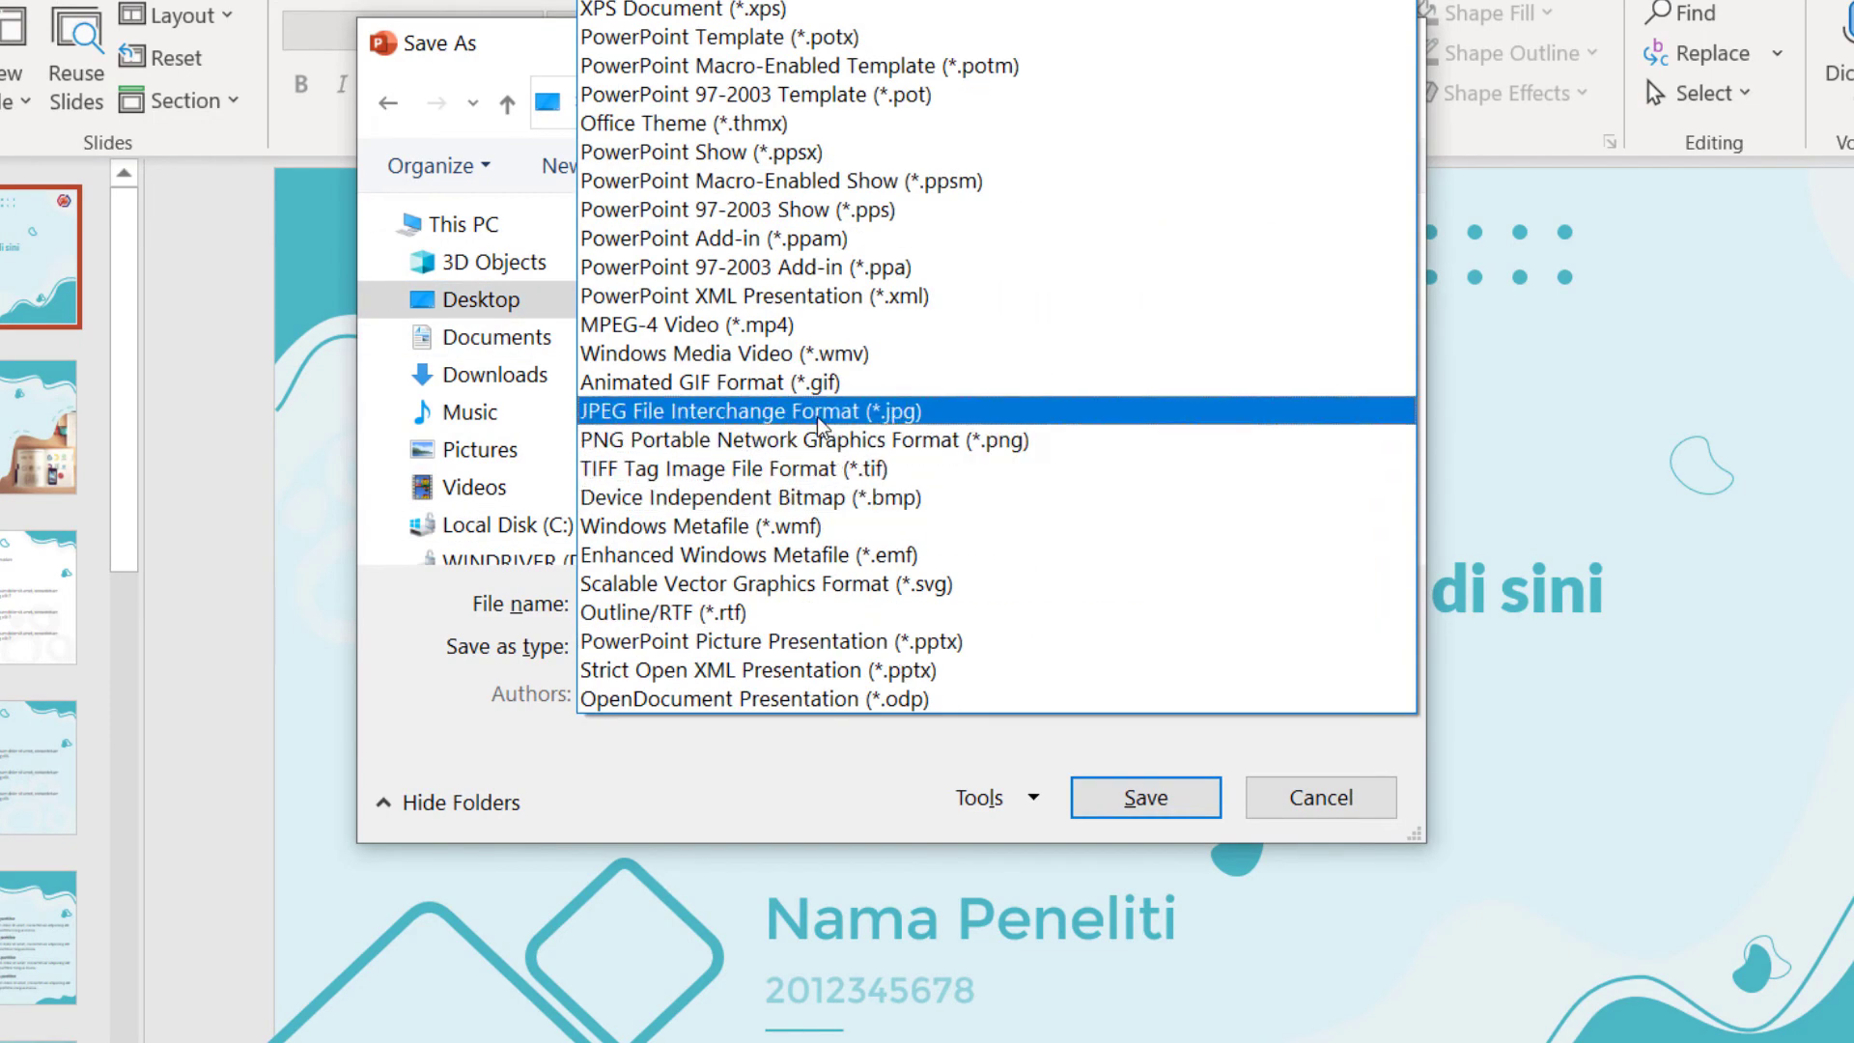
click(817, 412)
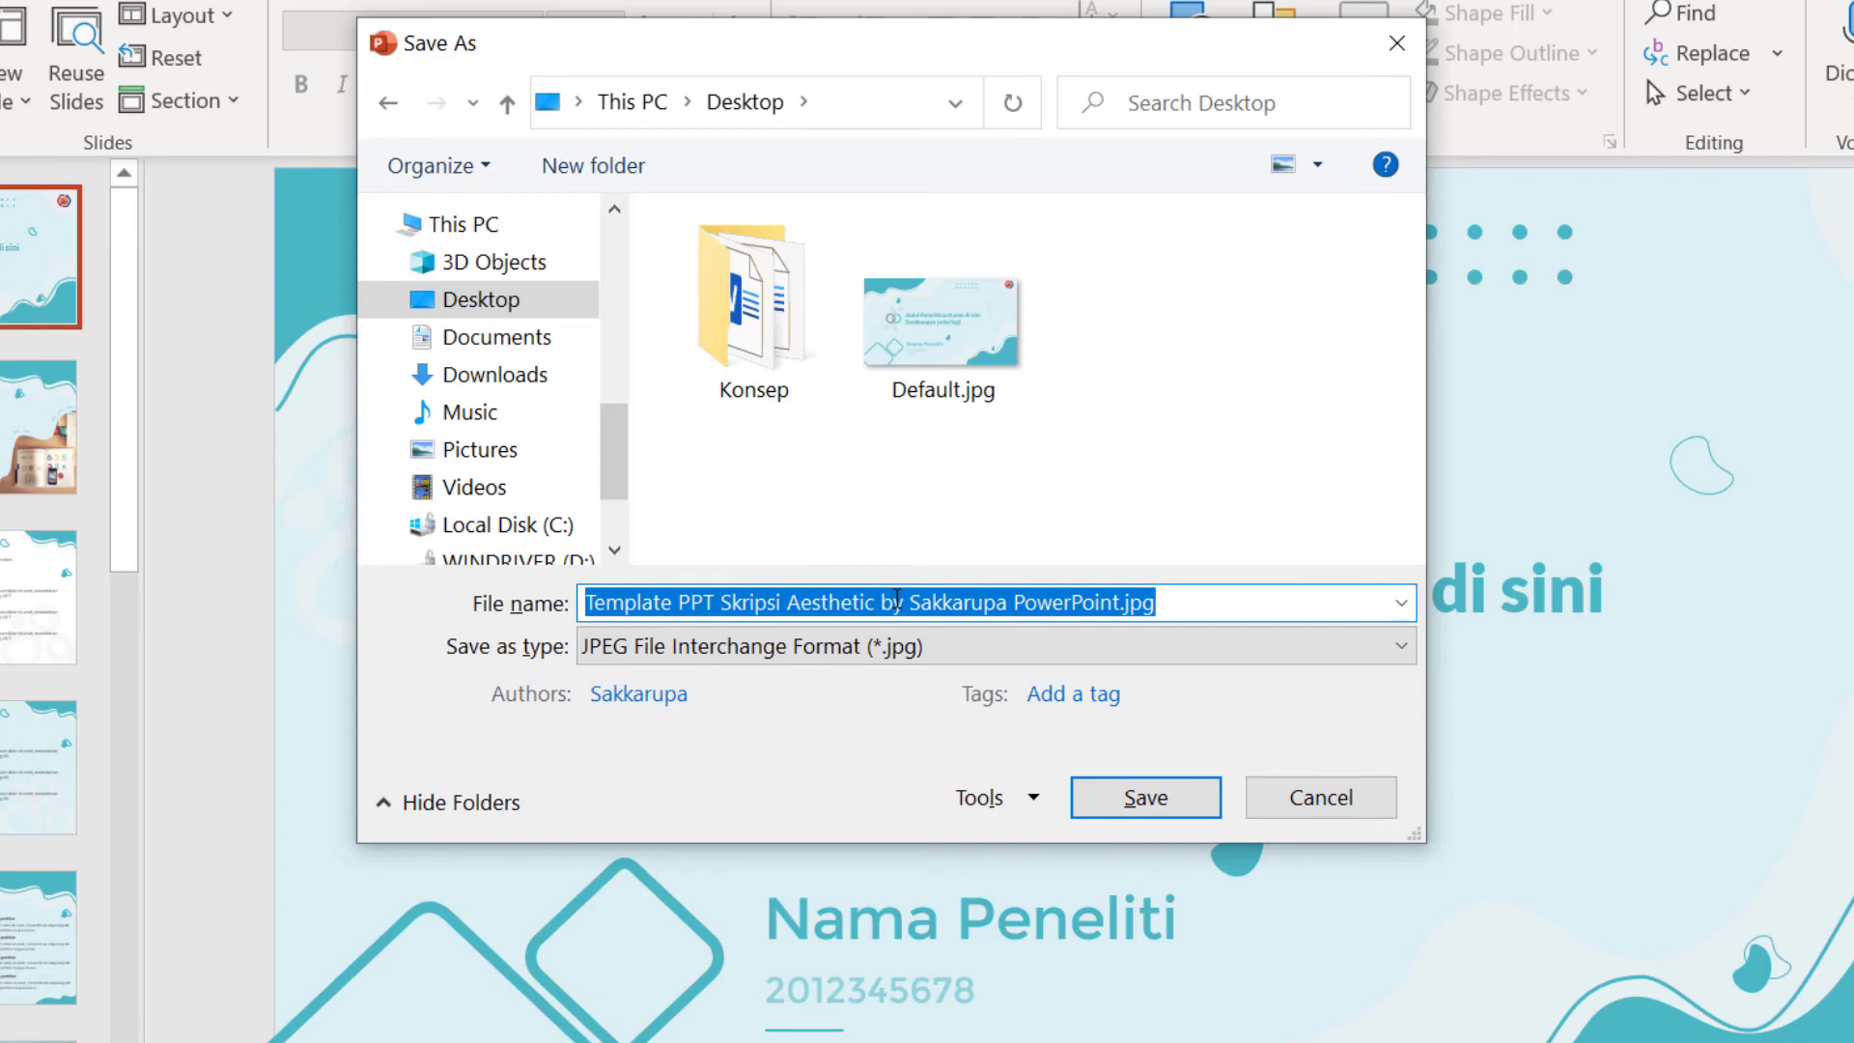
text(300 dpi)
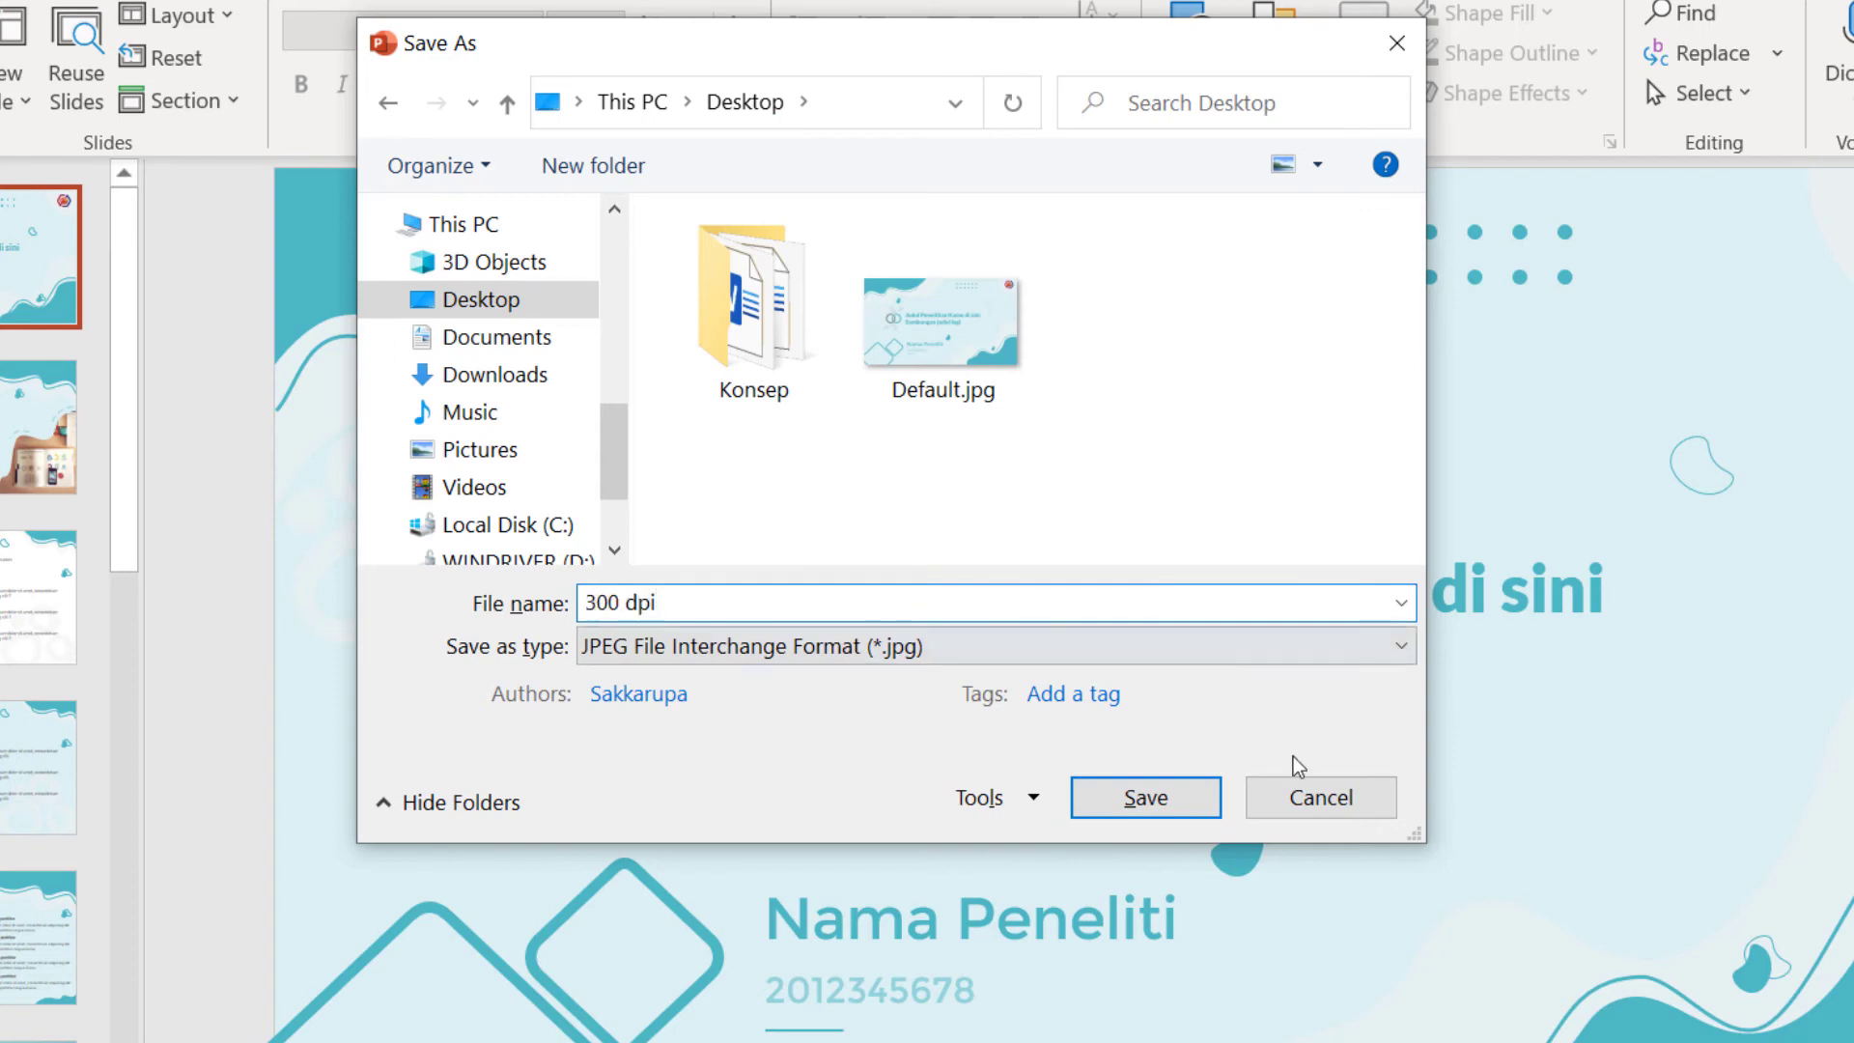
click(1207, 809)
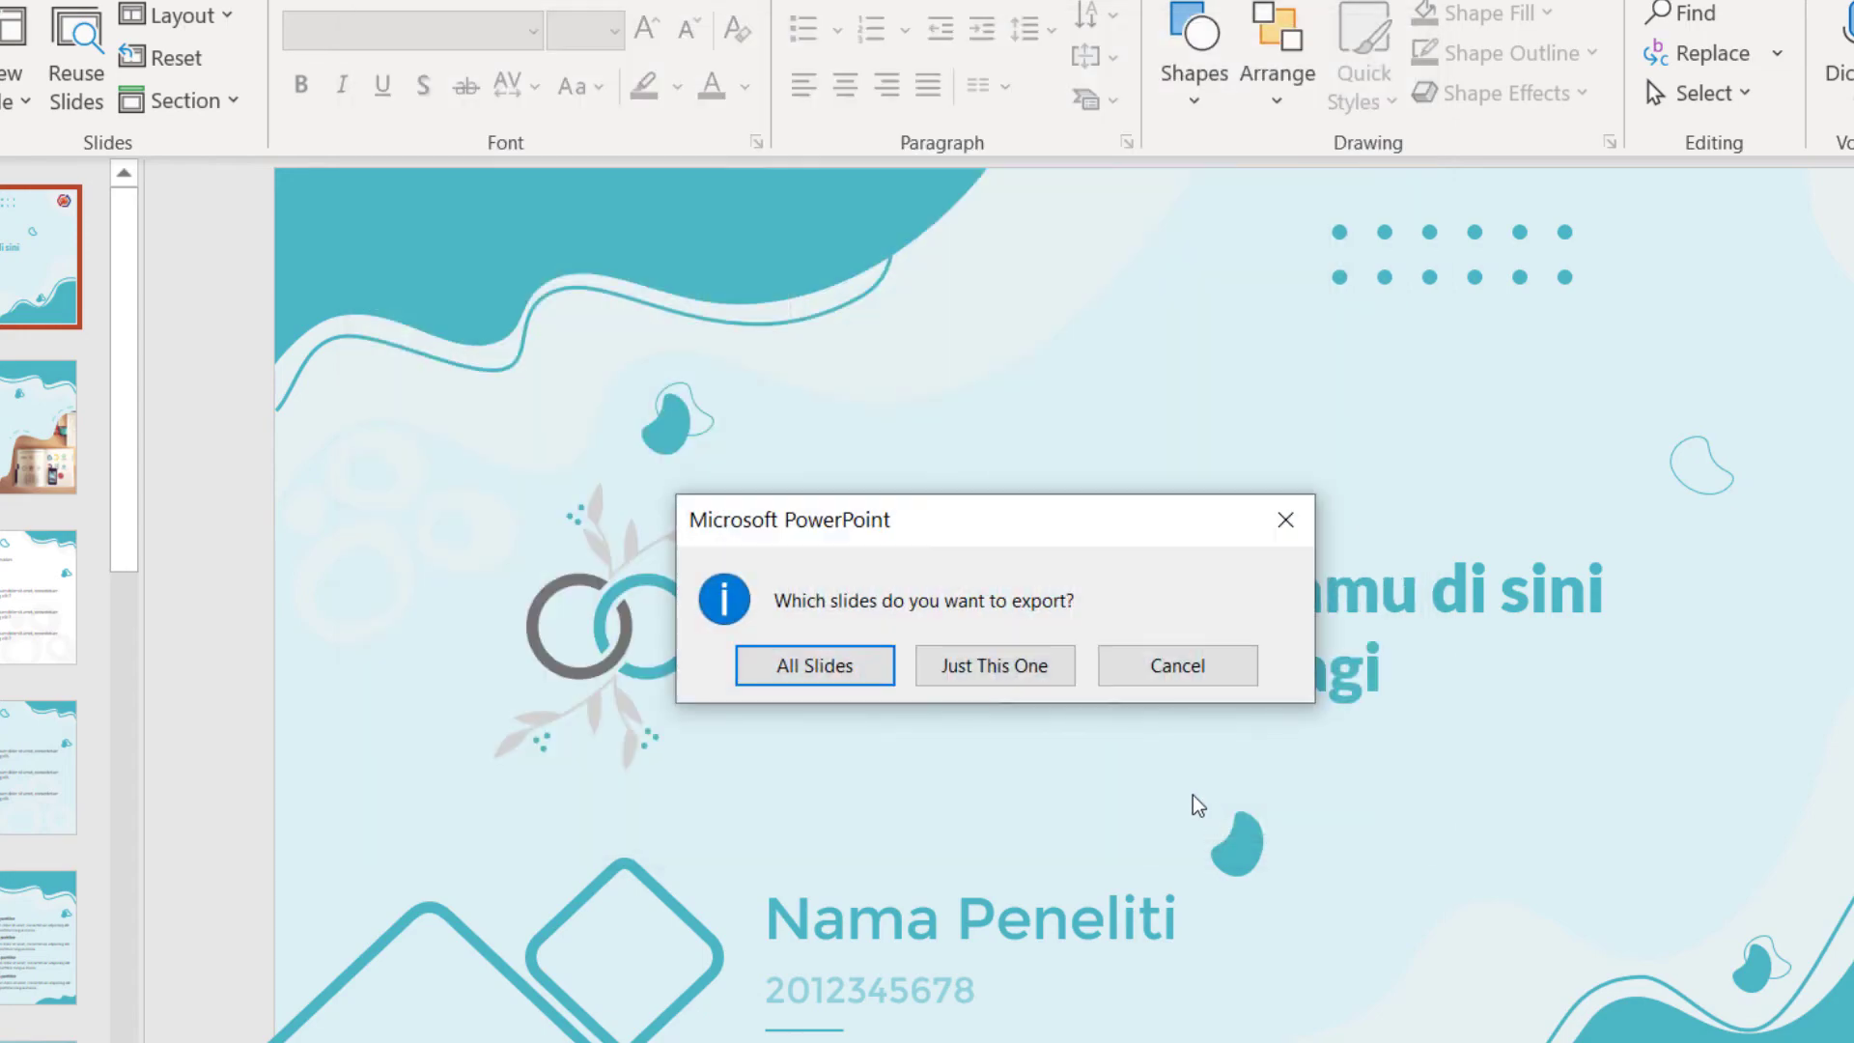
Choose 'Just This One' so only the title slide becomes 300 dpi.jpg
click(1041, 676)
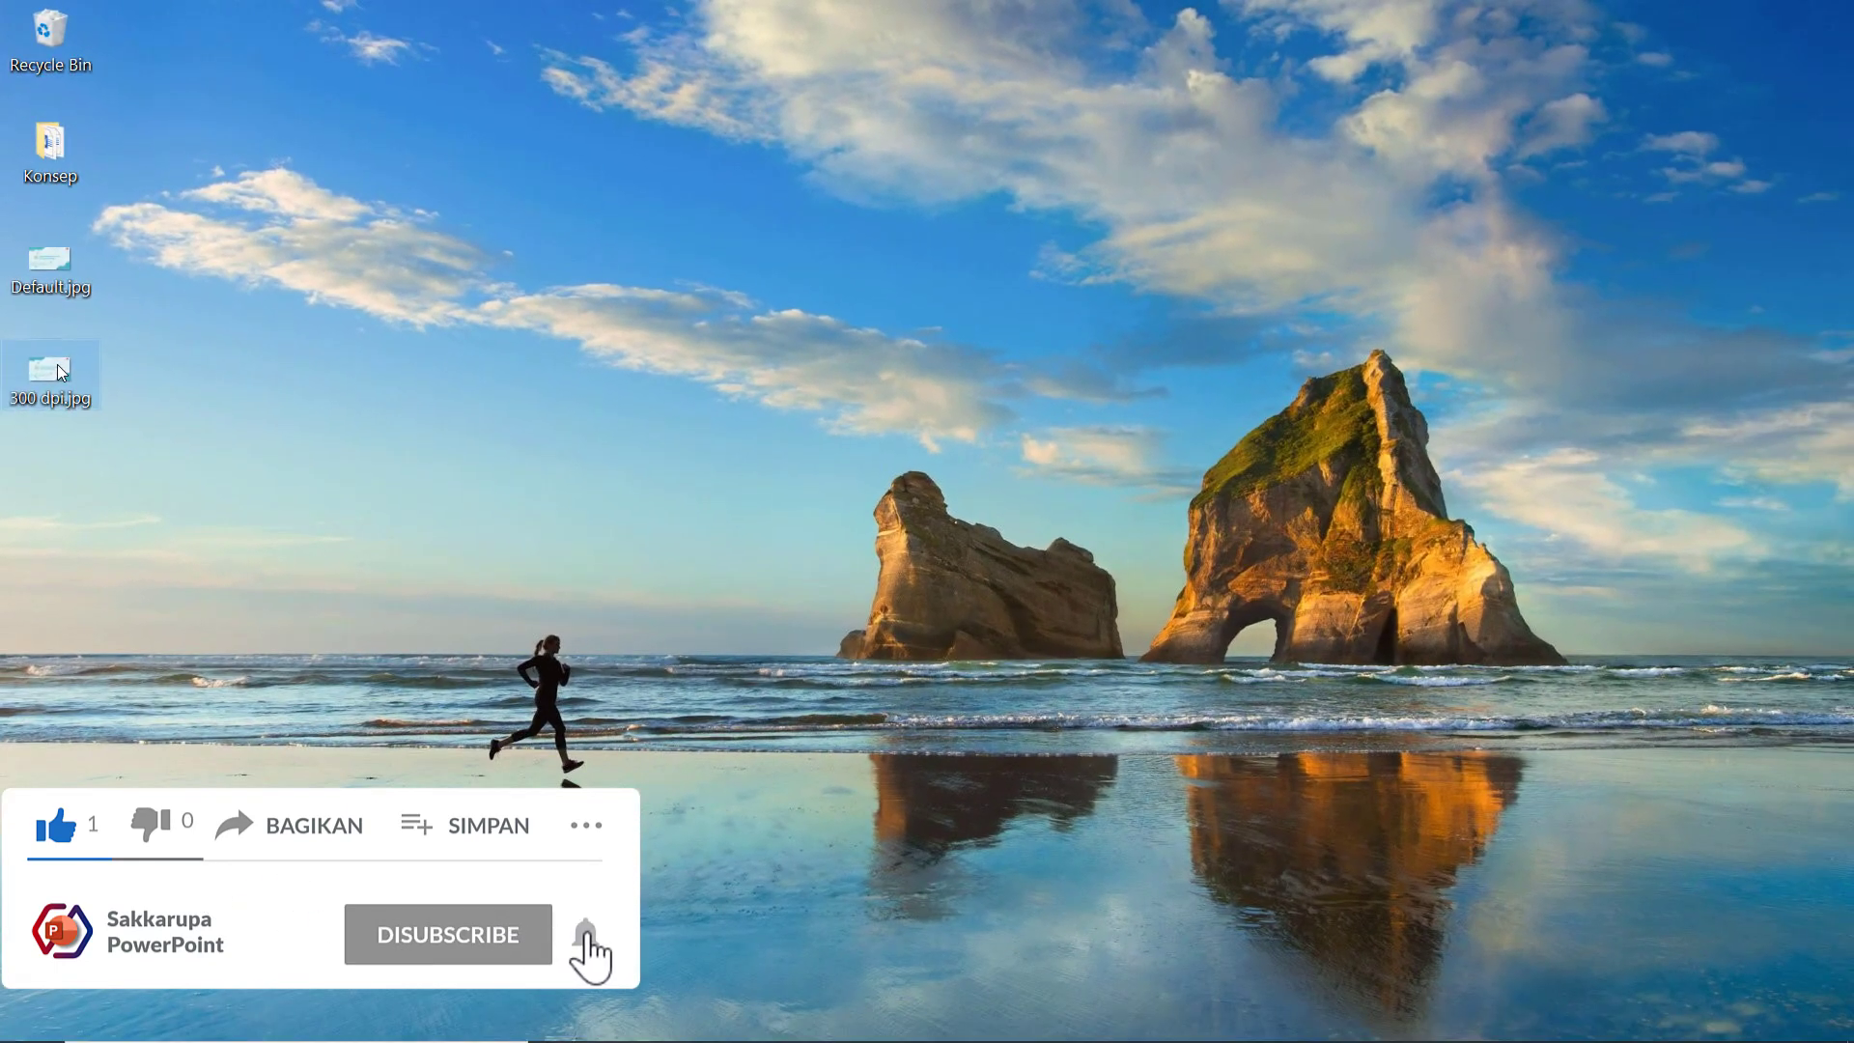
Zoom into the title text of 300 dpi.jpg in Photos, then open Default.jpg enlarged
double_click(60, 373)
scroll(760, 541, up, 3)
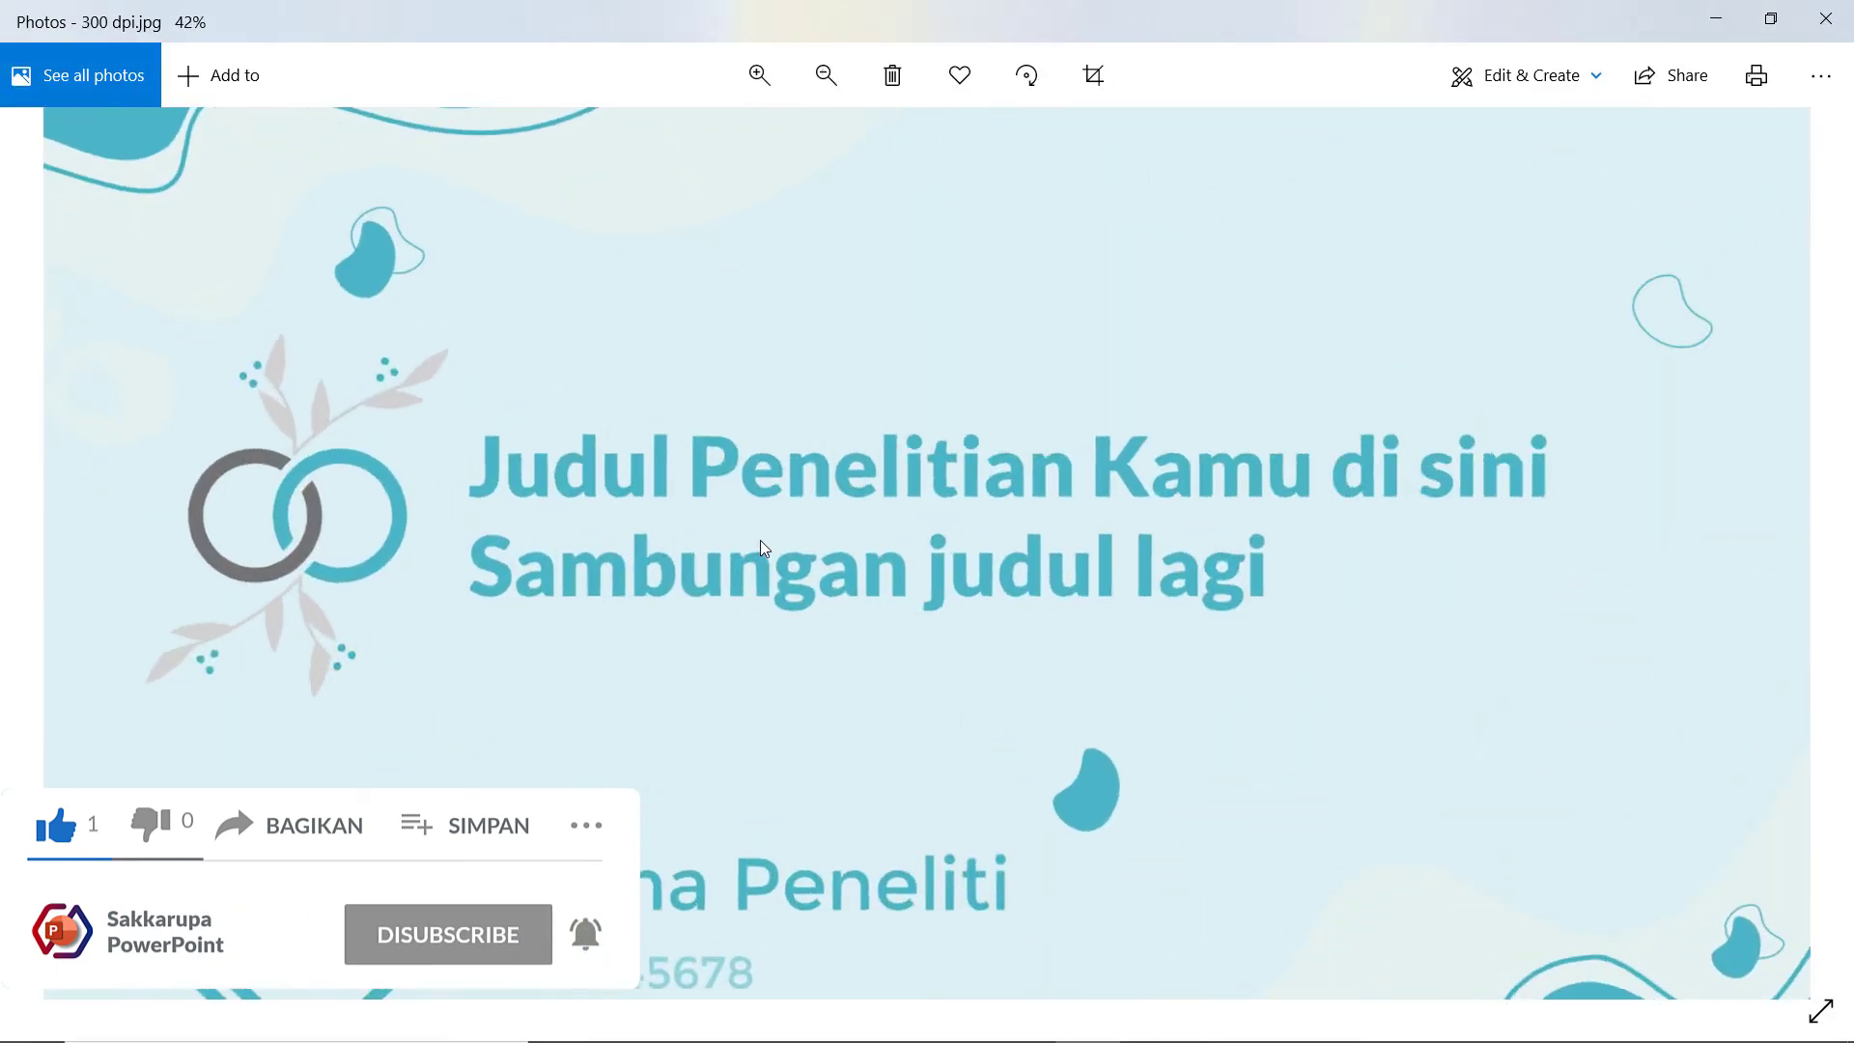
scroll(761, 542, up, 1)
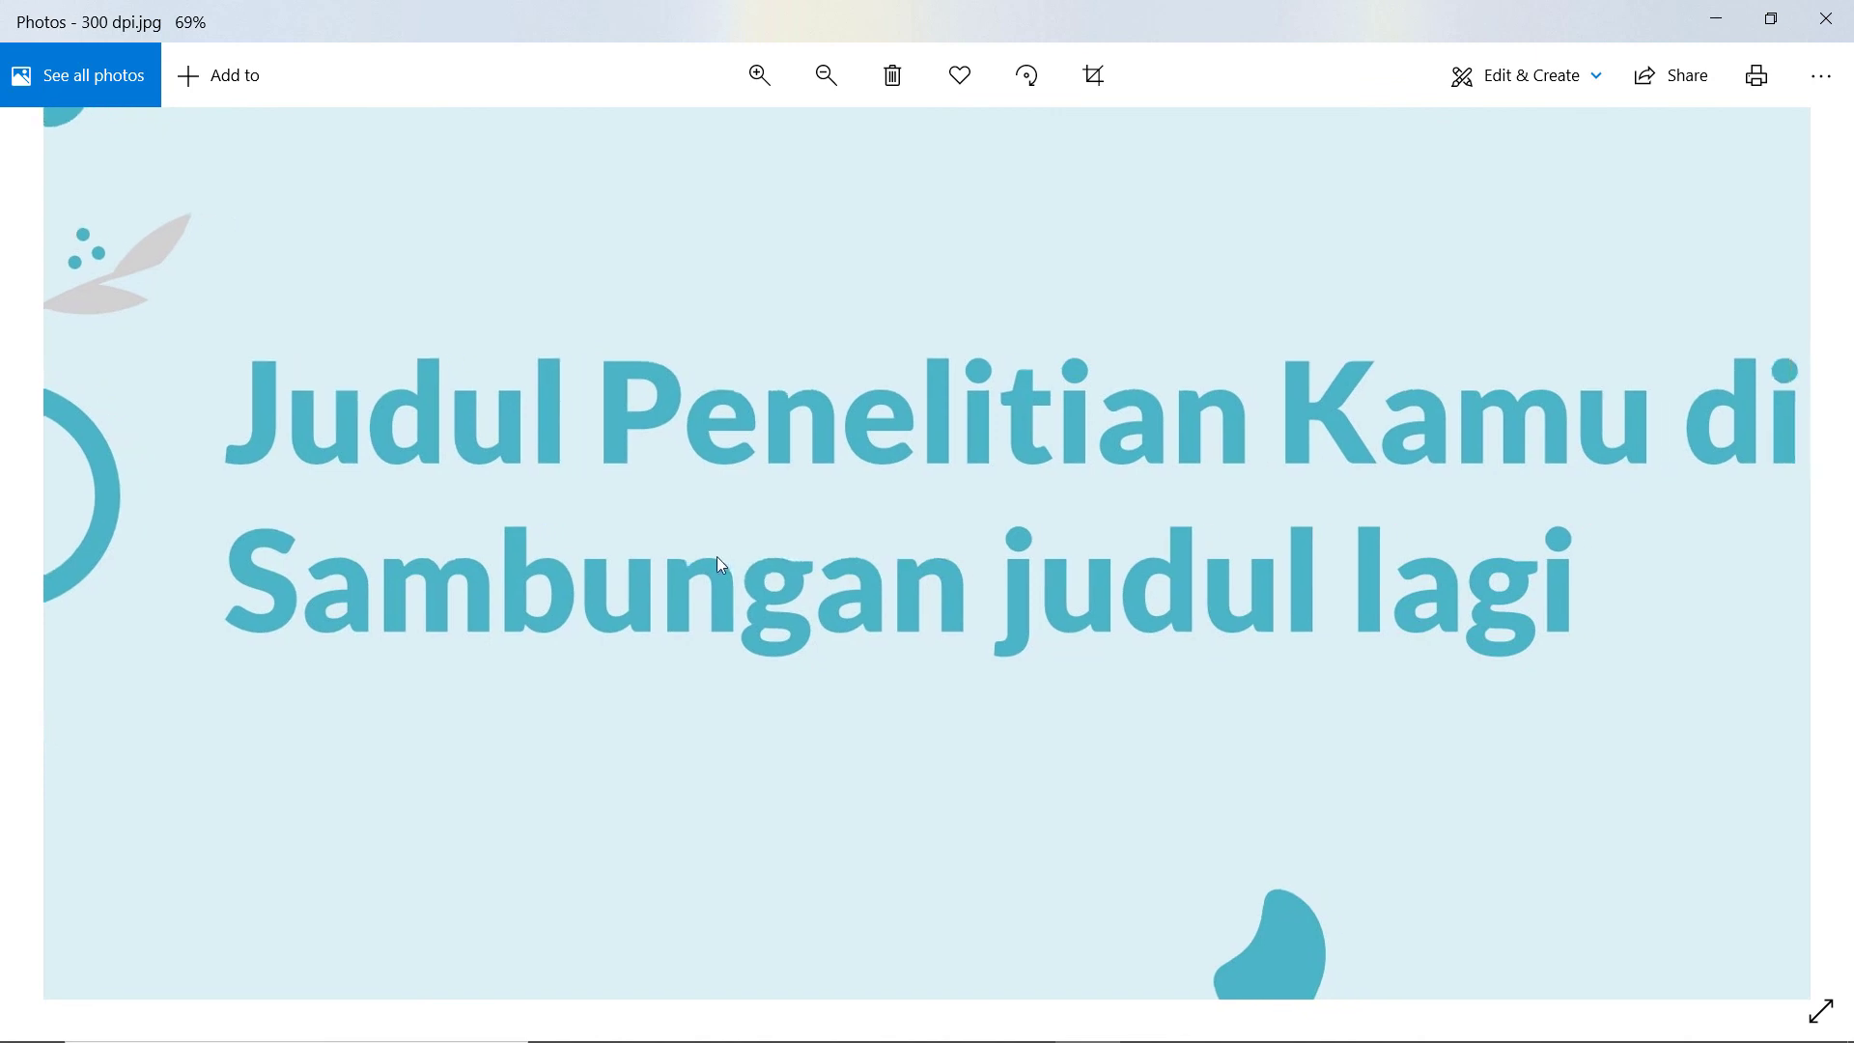
drag(794, 568, 581, 508)
scroll(581, 508, up, 1)
scroll(581, 508, down, 1)
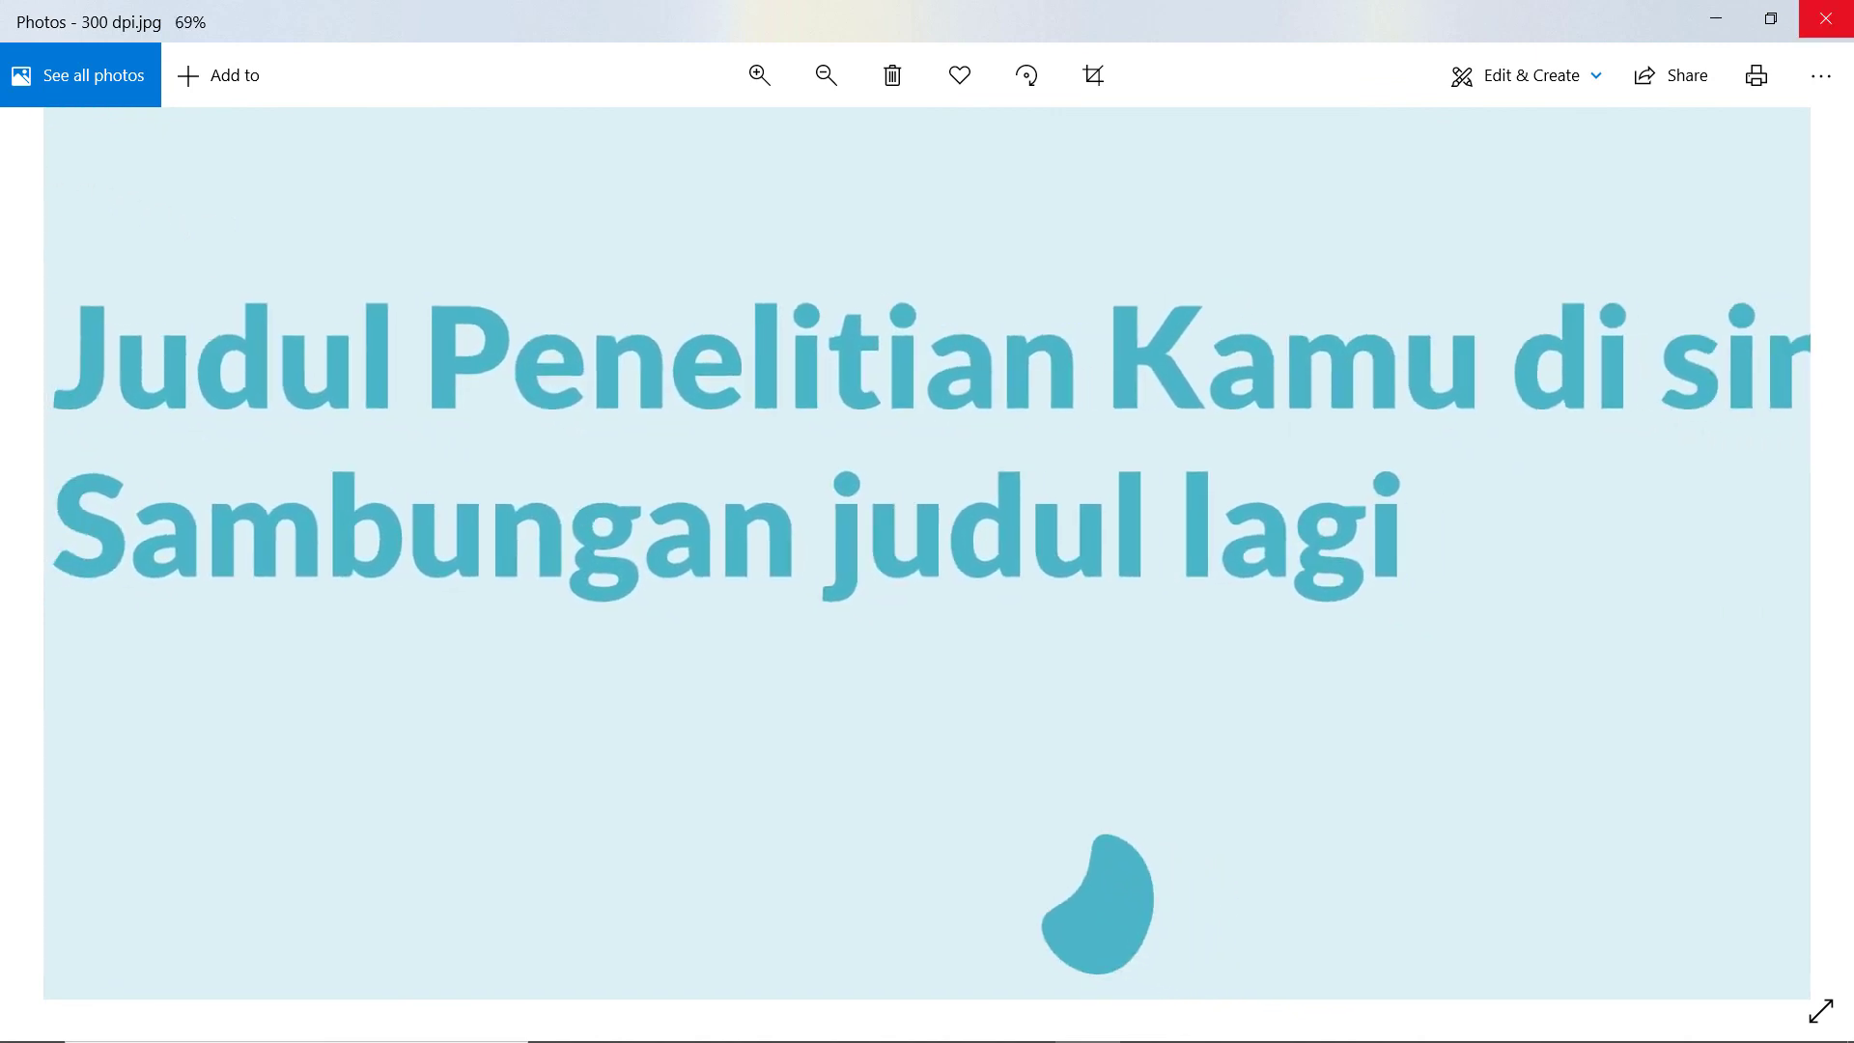
click(1825, 19)
double_click(50, 261)
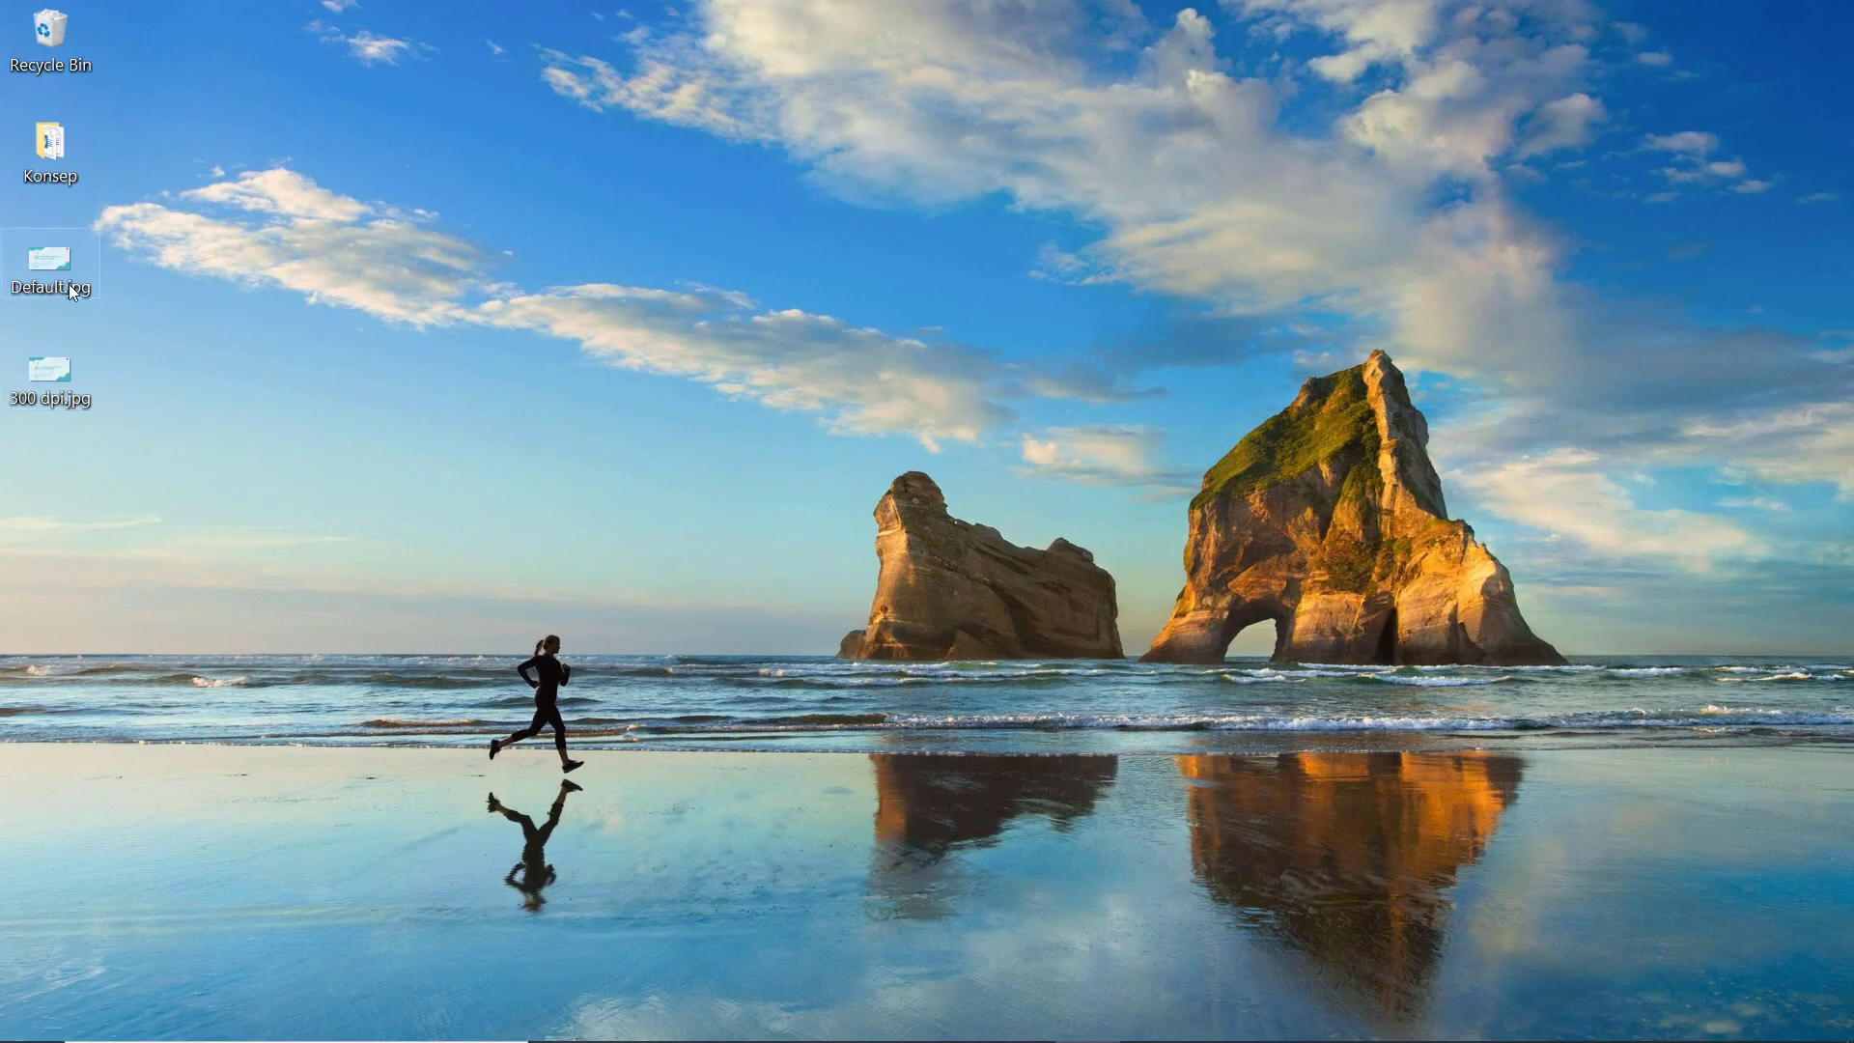
scroll(812, 521, up, 5)
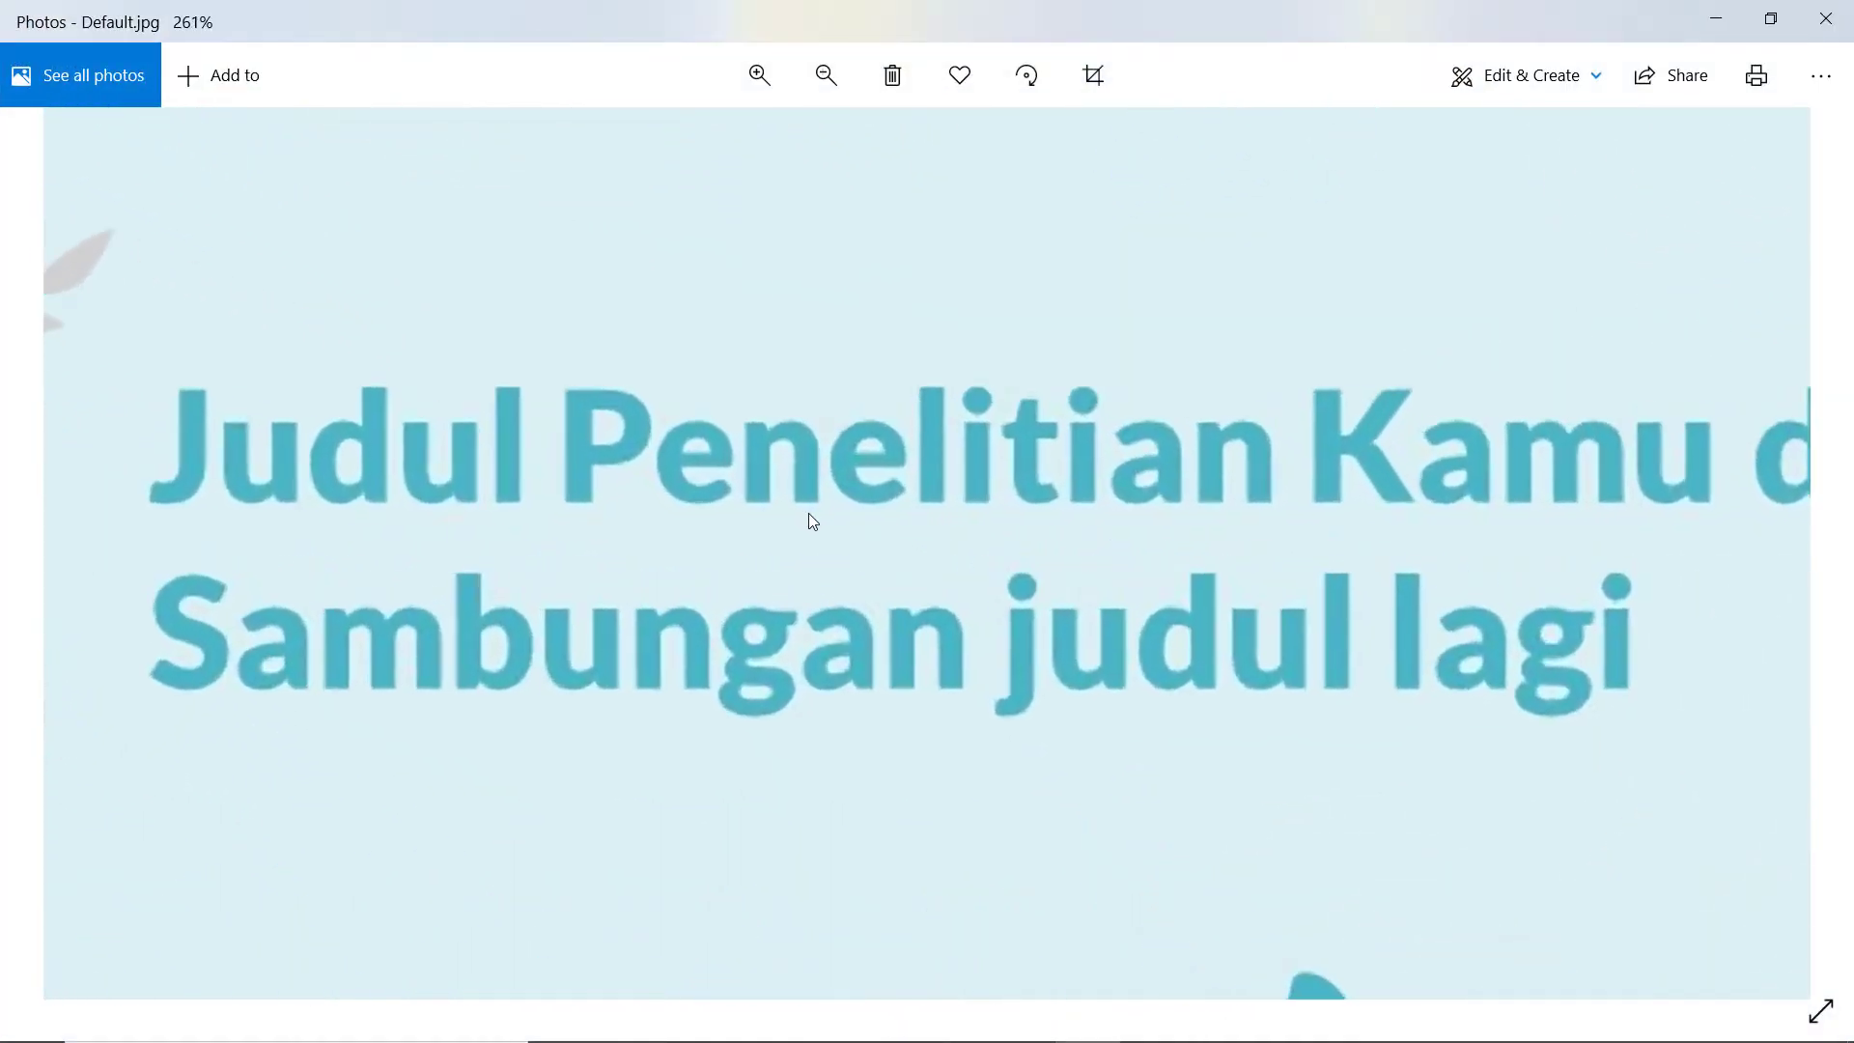